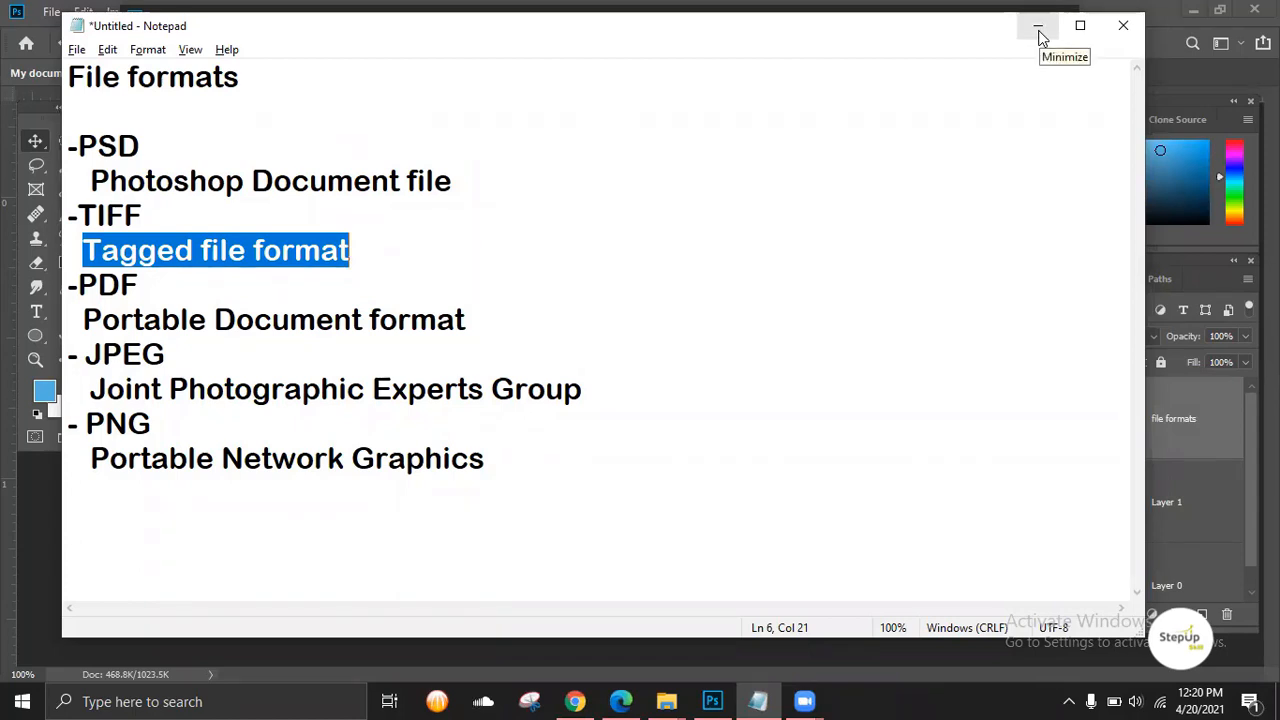
click(1038, 32)
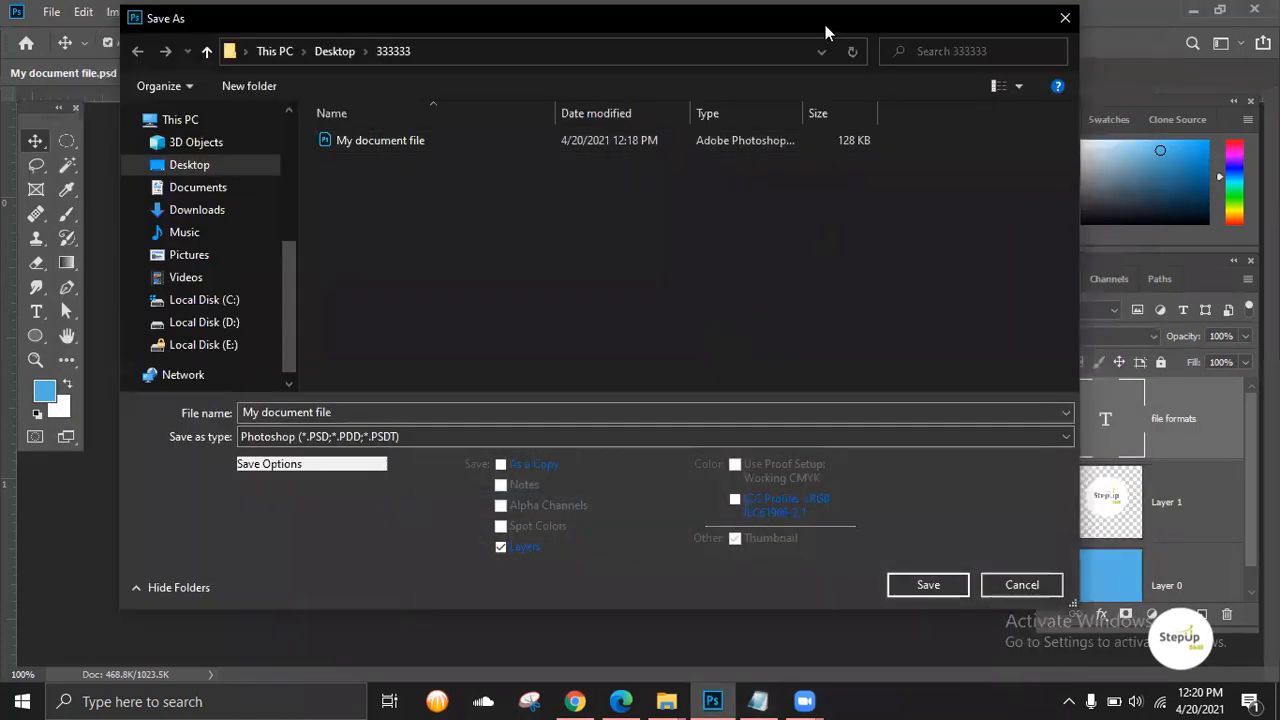
drag(846, 36, 447, 536)
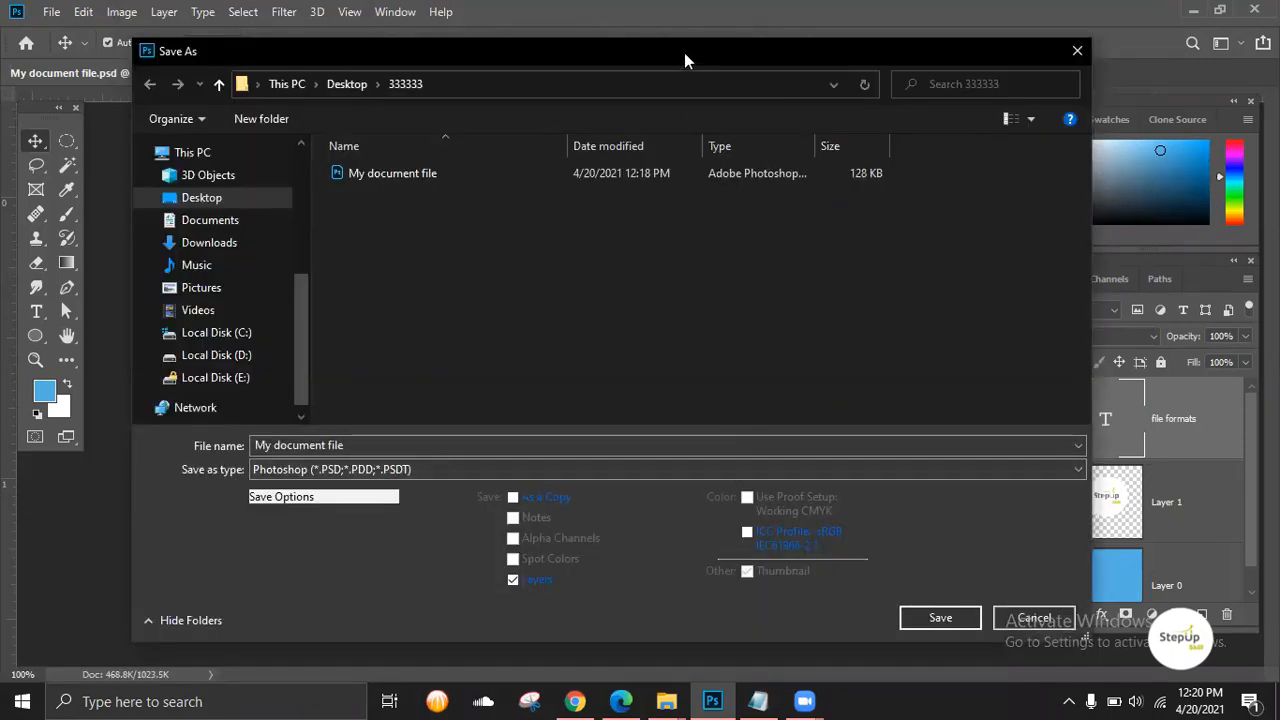
drag(685, 60, 688, 38)
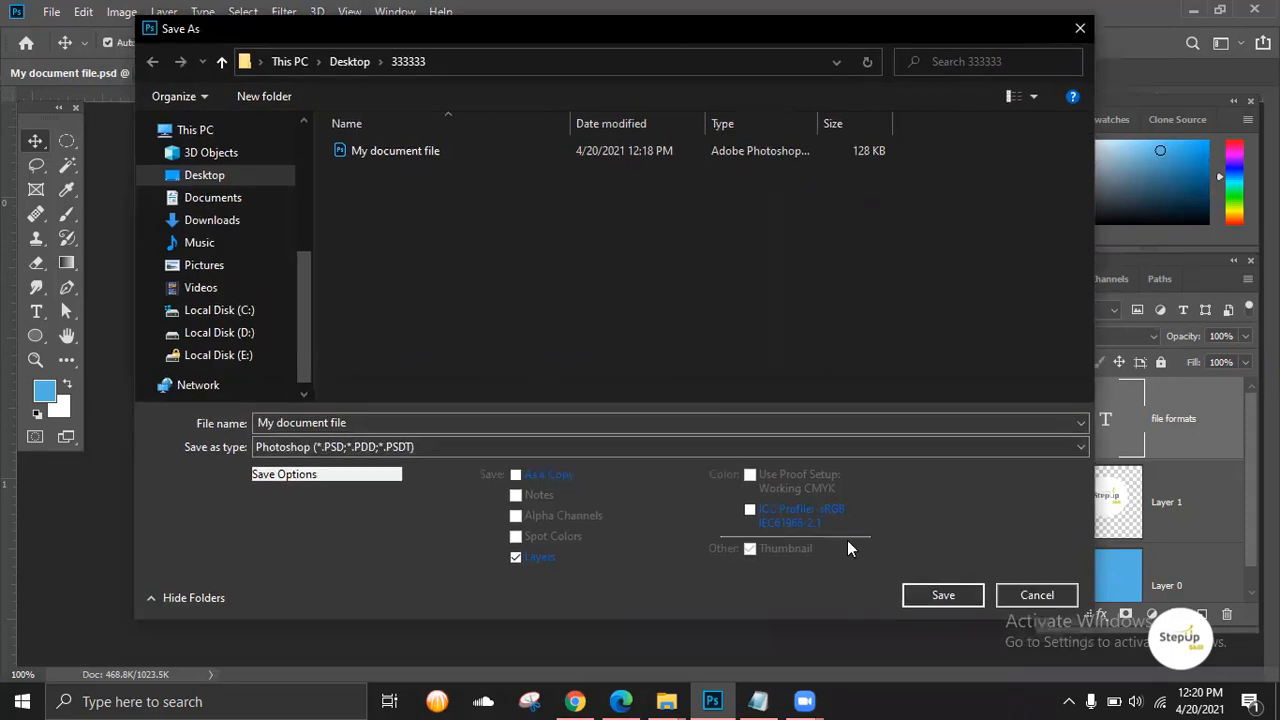
key(Escape)
click(52, 12)
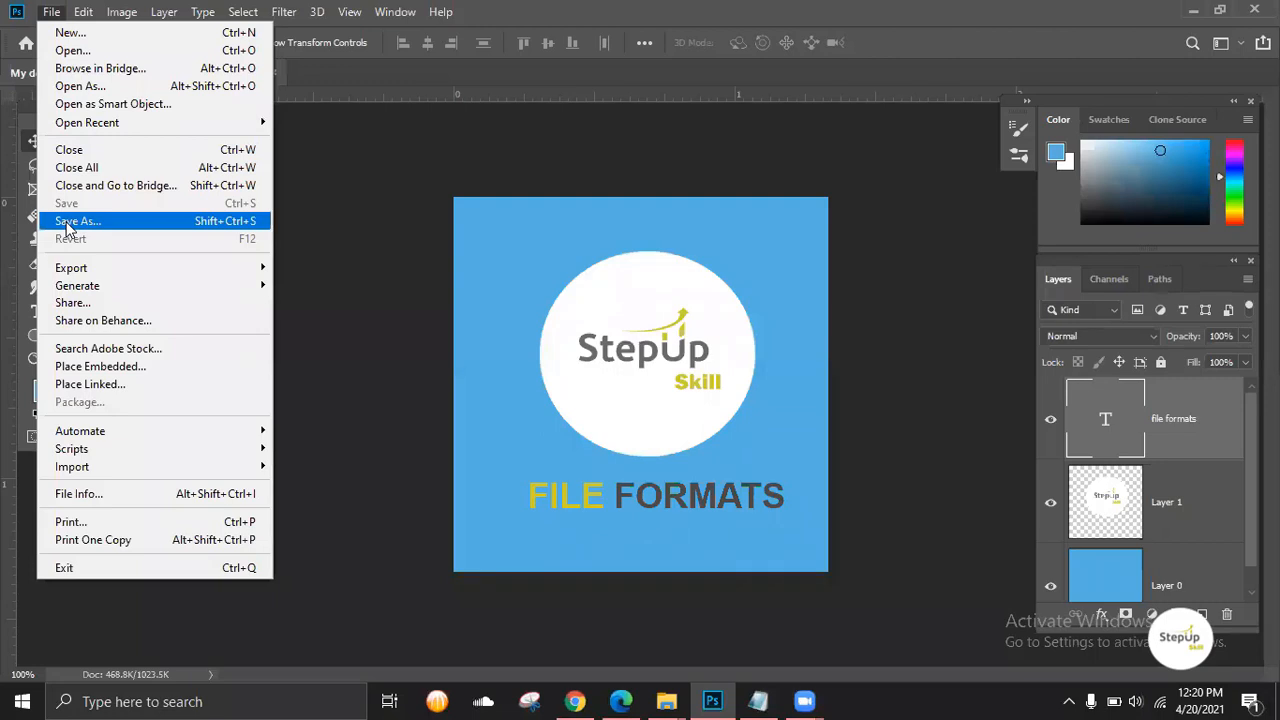
click(407, 295)
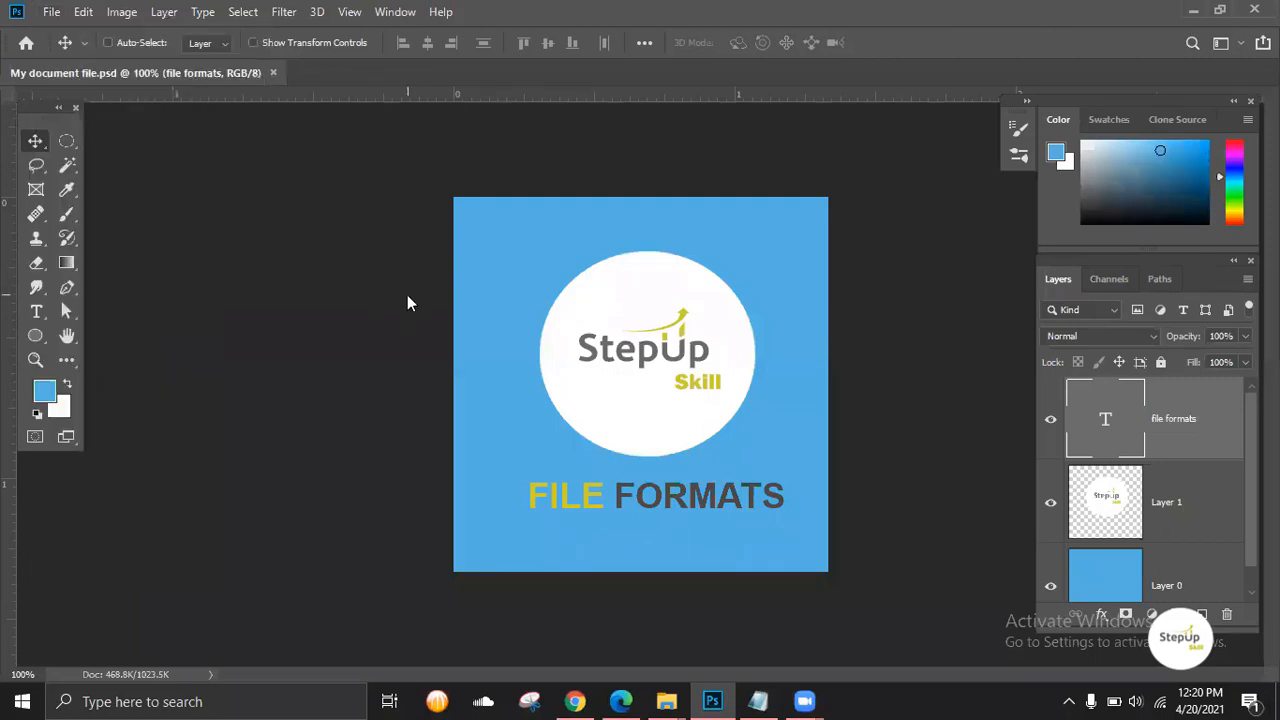
Start saving My document file under a new format in the 333333 folder, choosing TIFF and keeping layers included.
key(ctrl+shift+s)
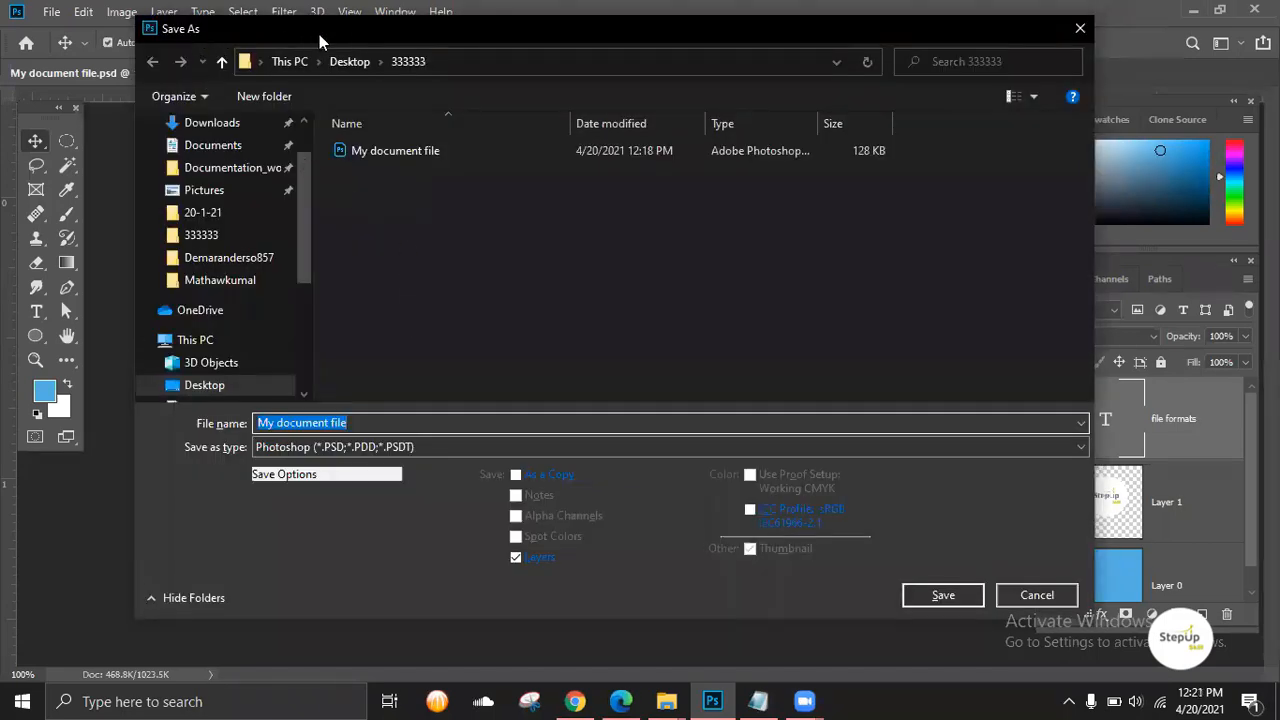
drag(320, 36, 363, 32)
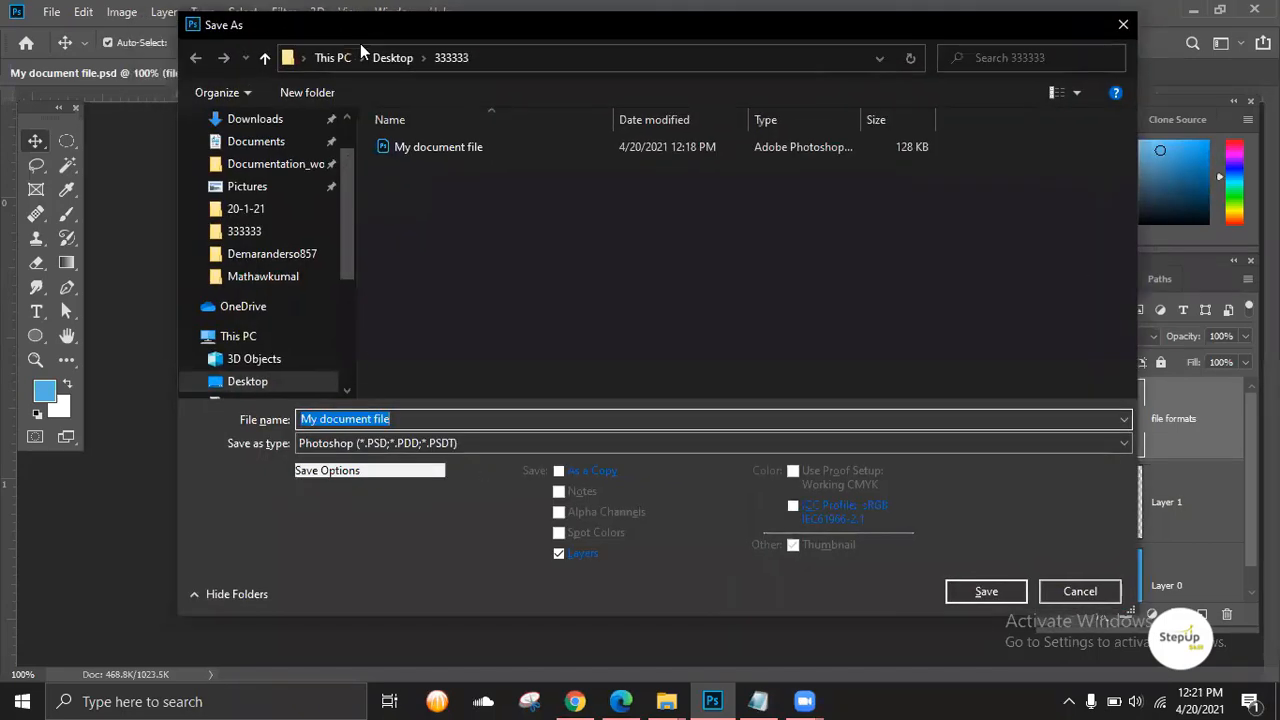
click(622, 446)
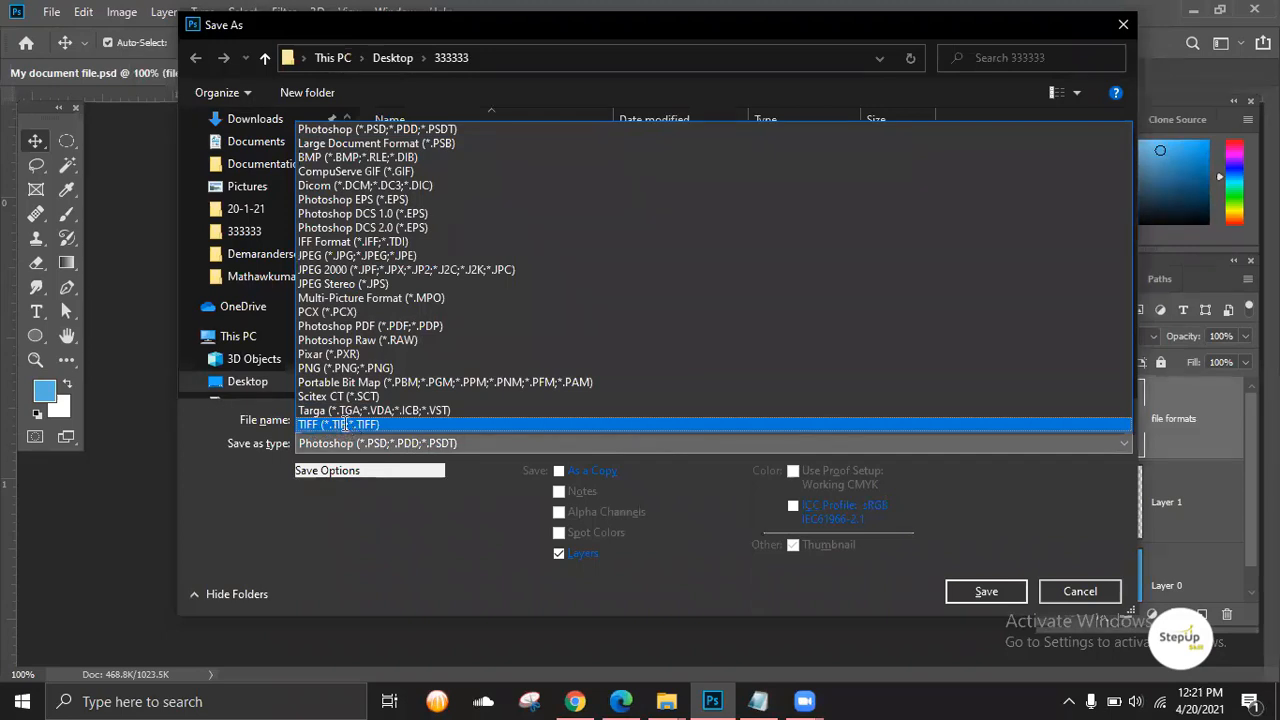
click(344, 428)
drag(765, 38, 745, 28)
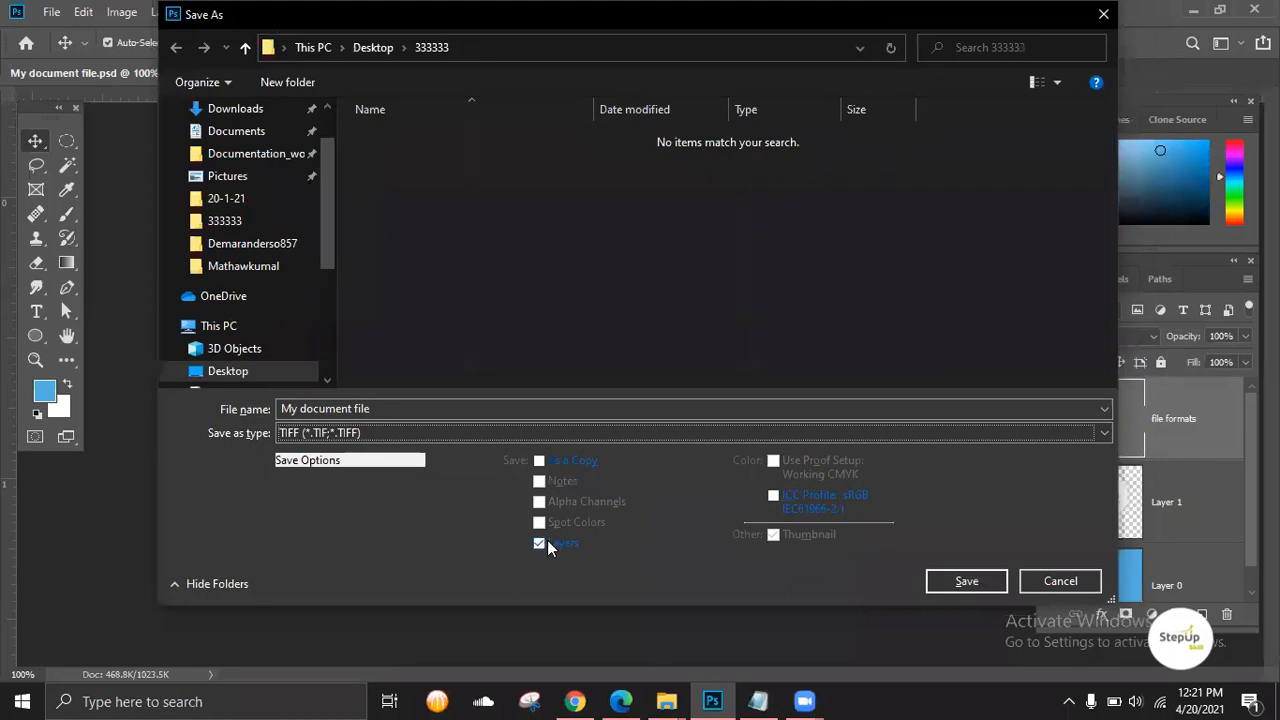
Save the TIFF with layers, using no image compression, interleaved pixel order, IBM PC byte order and RLE layer compression.
key(Return)
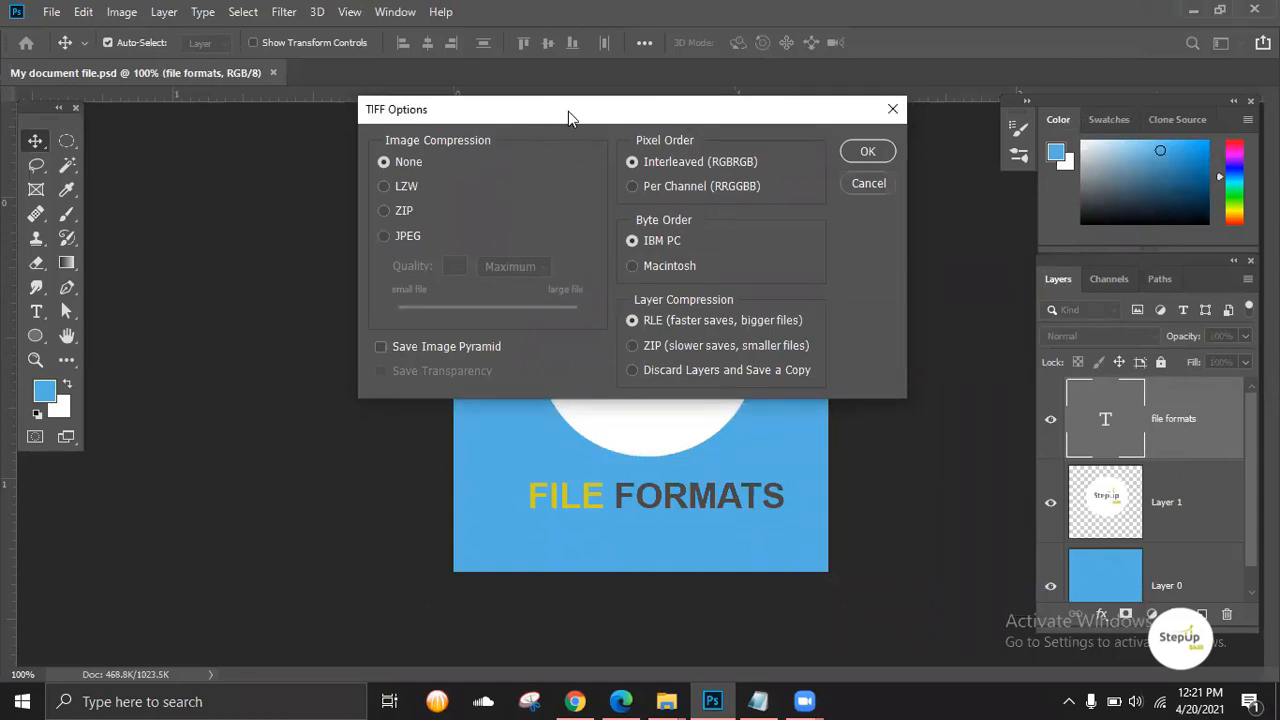
drag(566, 112, 562, 136)
click(862, 177)
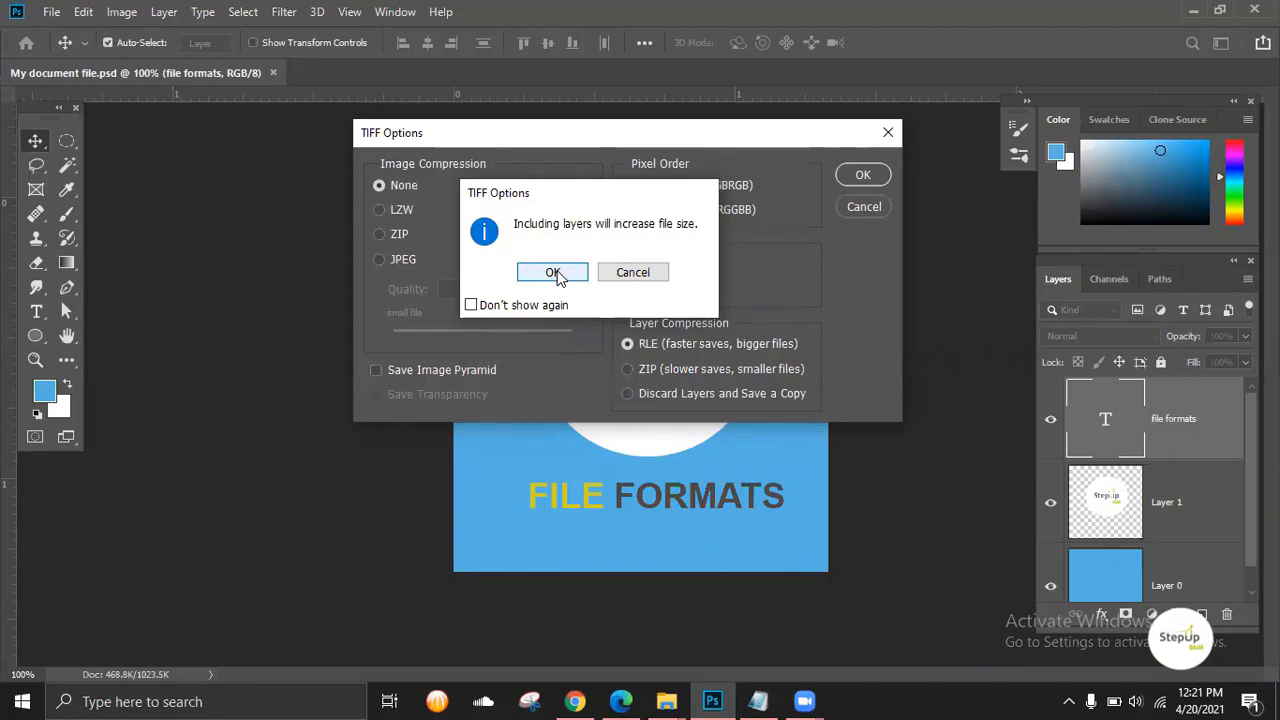
click(553, 273)
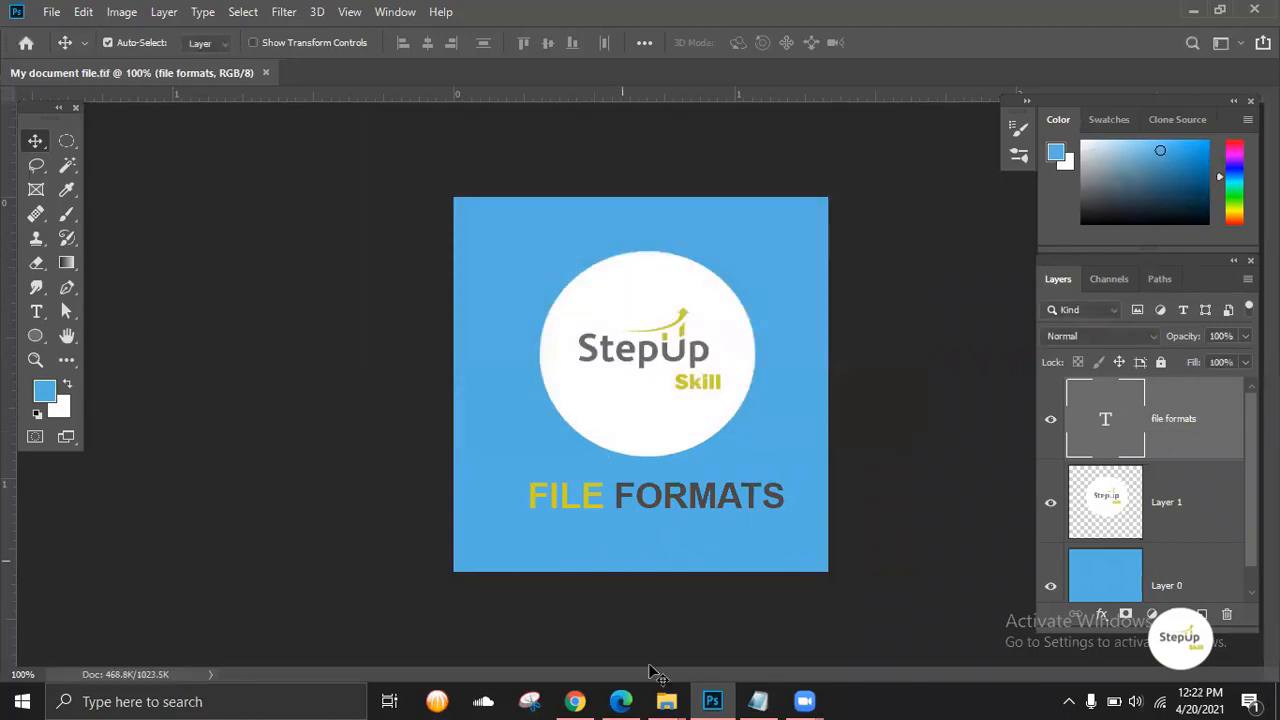
Switch to File Explorer, locate the saved TIFF in the 333333 folder and maximize the window.
mouse_move(672, 700)
click(826, 640)
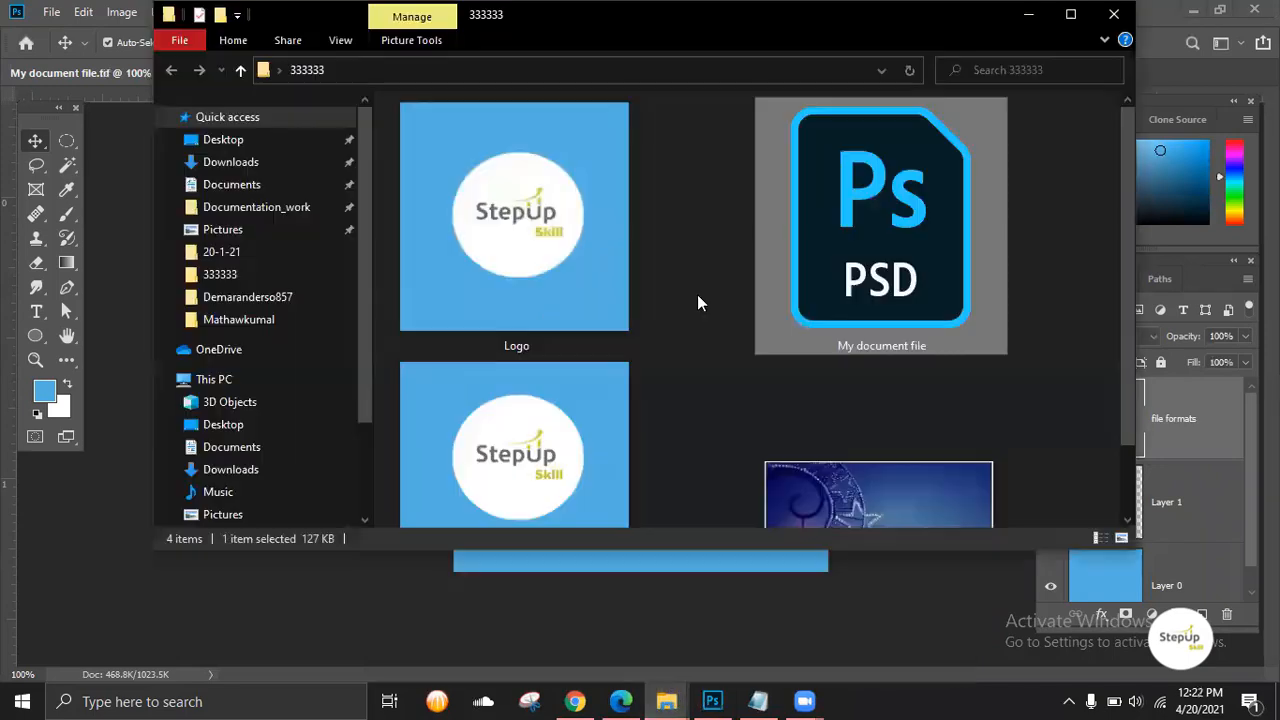
scroll(698, 302, down, 1)
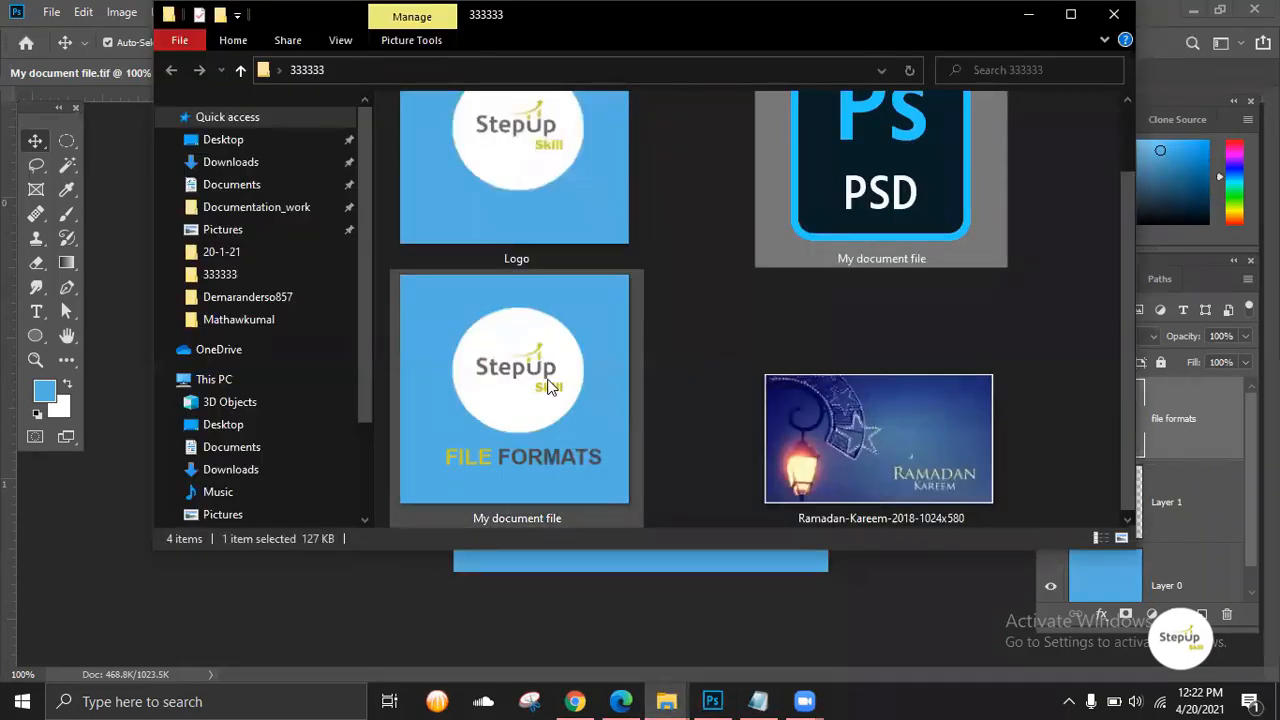
click(1070, 14)
Check the file type in the properties of the saved My document file TIFF, and close the properties.
click(892, 236)
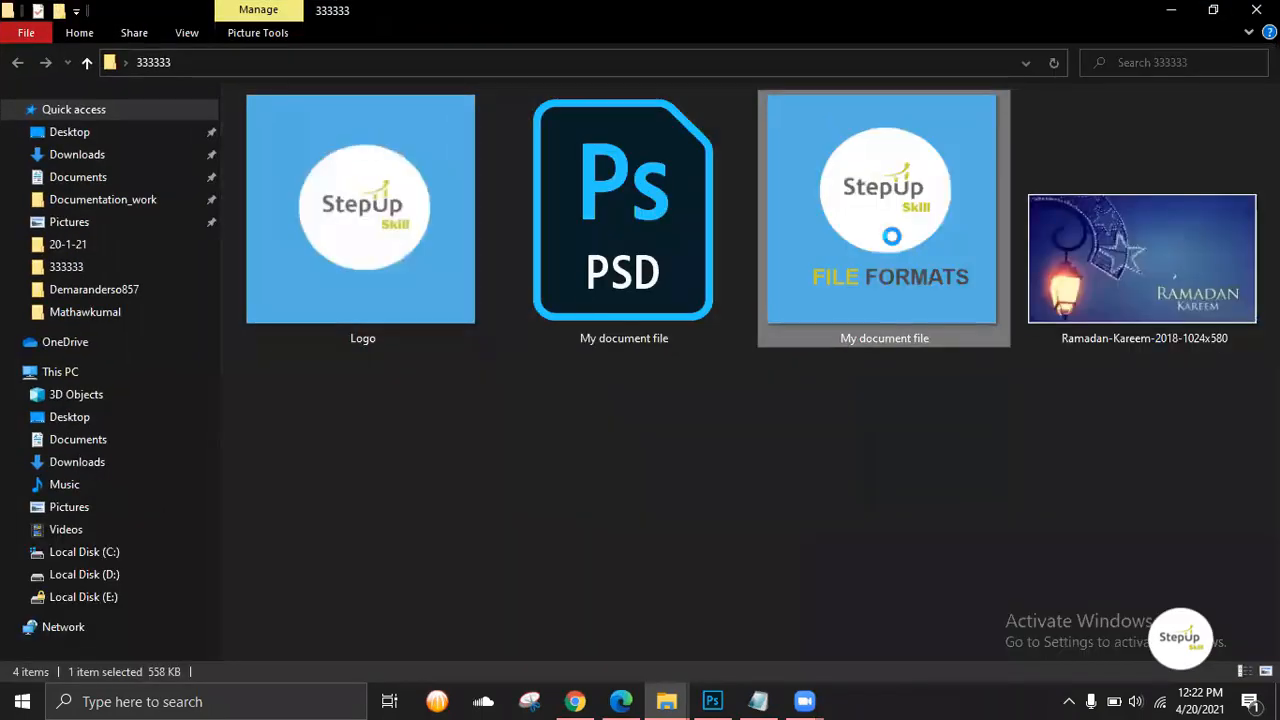
right_click(892, 236)
click(936, 665)
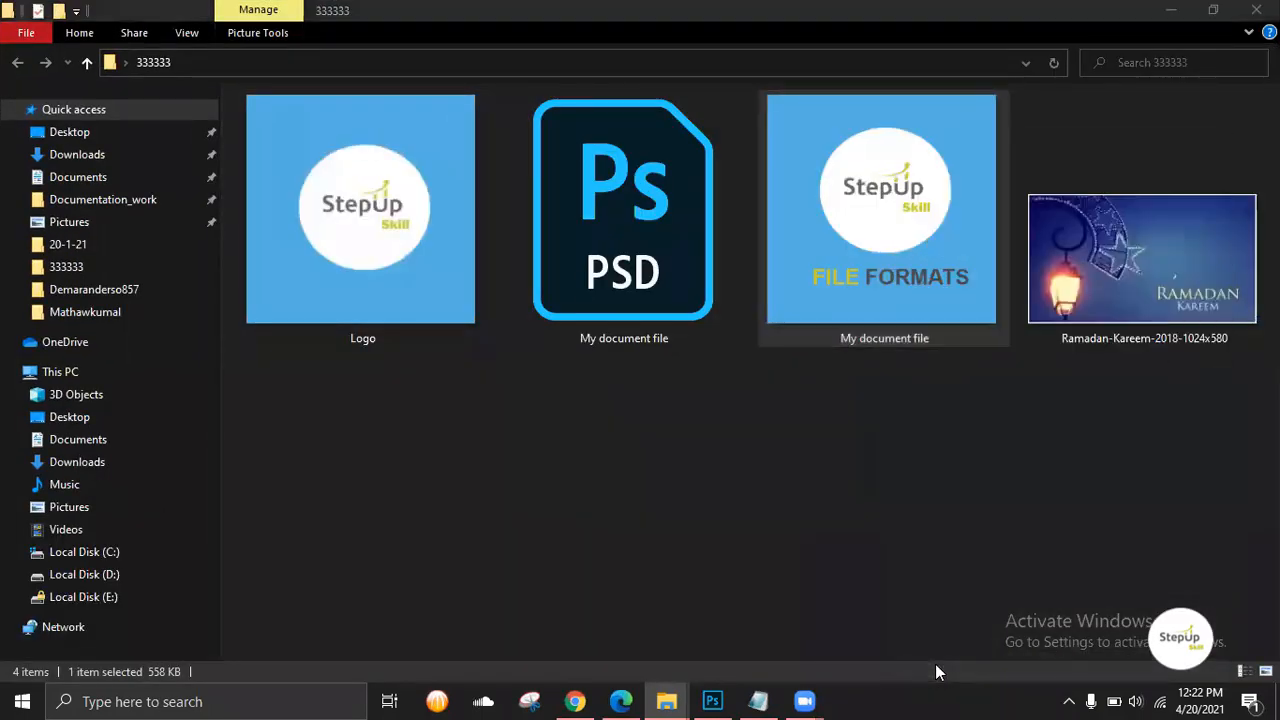
drag(1128, 203, 708, 93)
drag(631, 211, 534, 212)
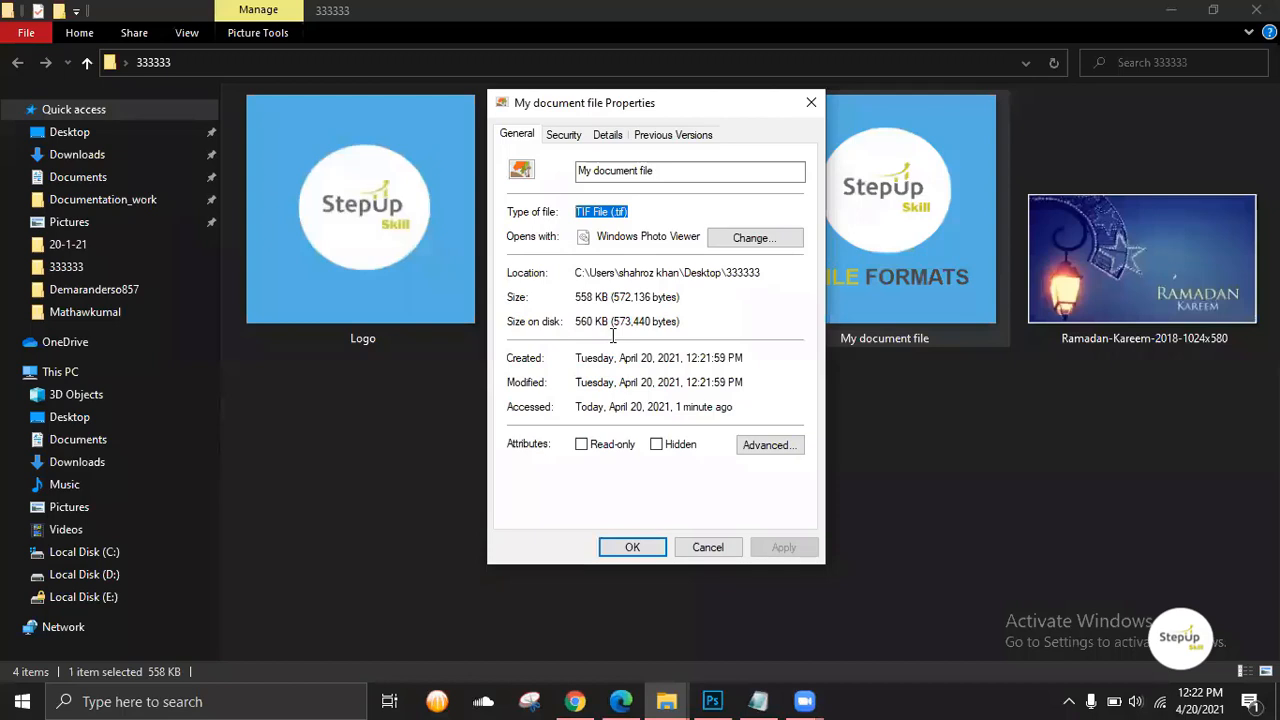
click(697, 549)
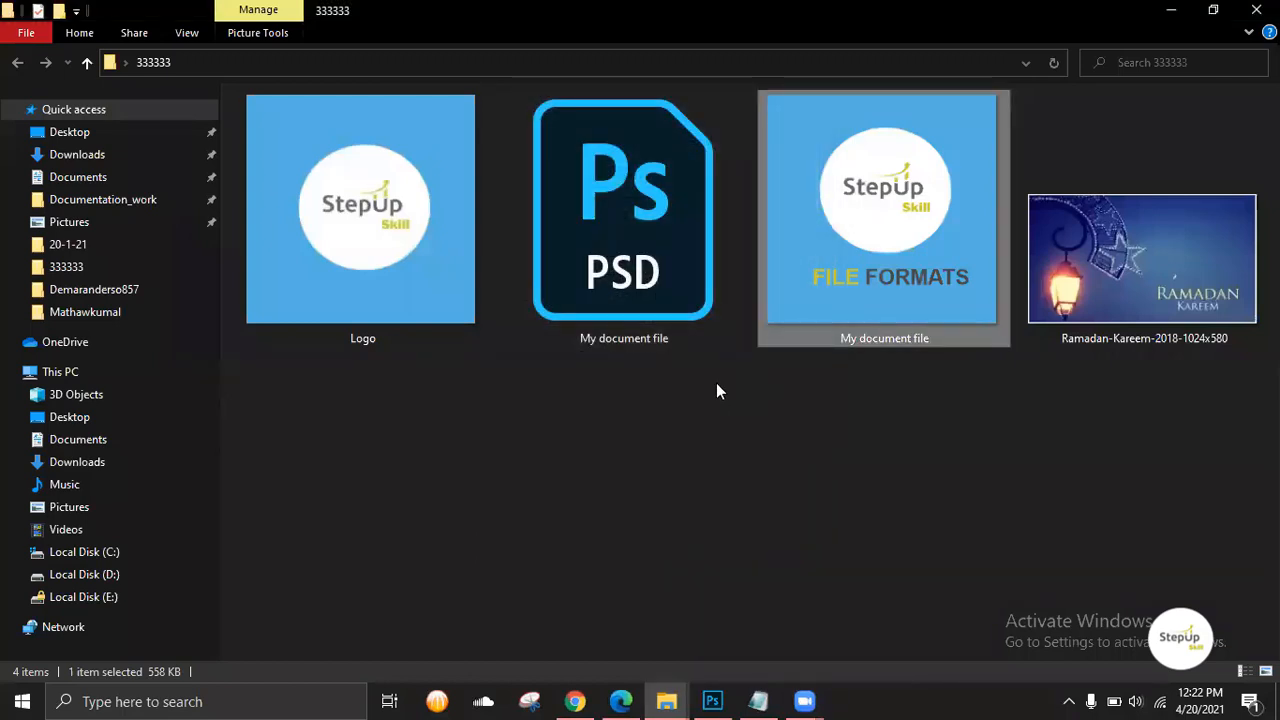
click(717, 385)
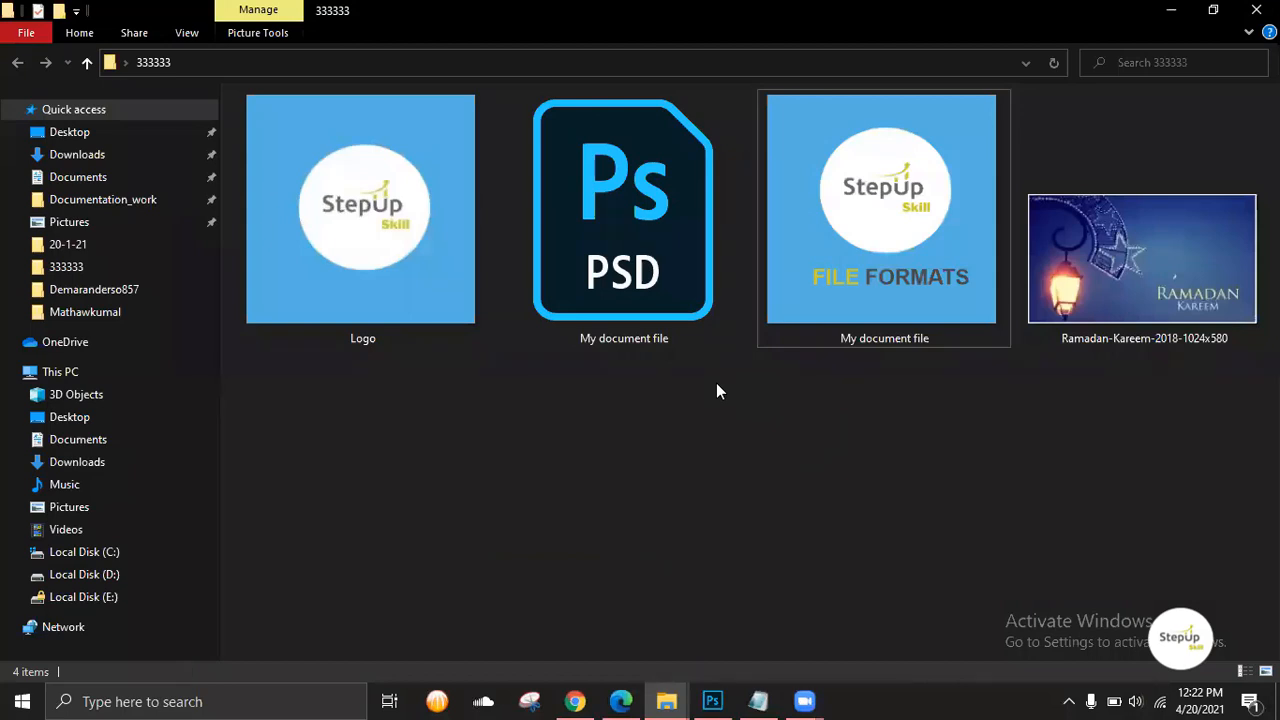
Reopen the TIFF file's properties and highlight its file type.
mouse_move(840, 228)
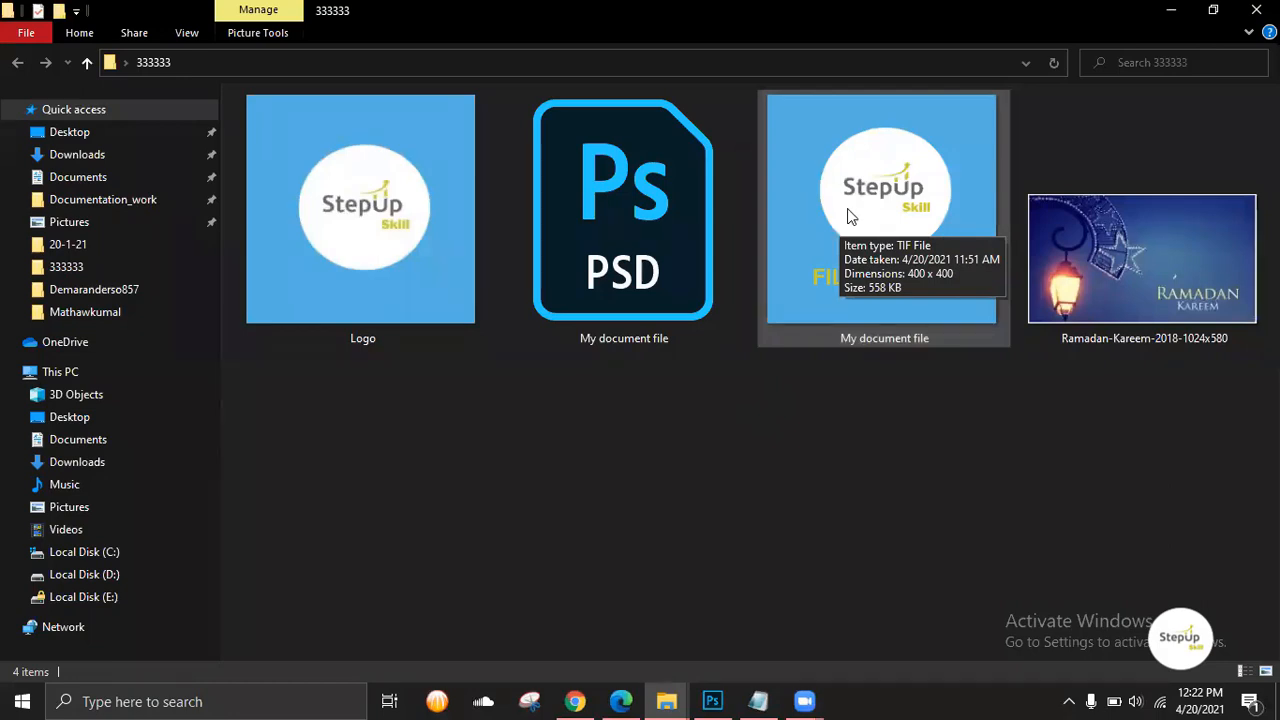
click(847, 210)
right_click(847, 210)
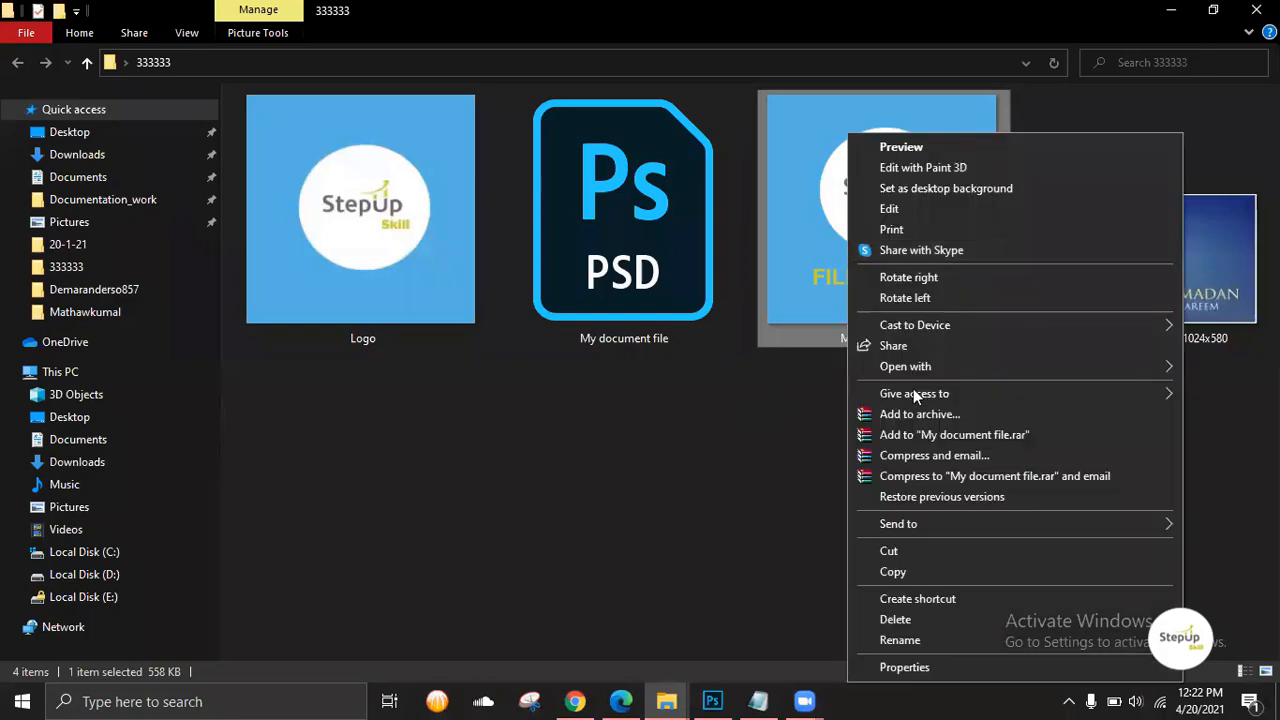
click(891, 668)
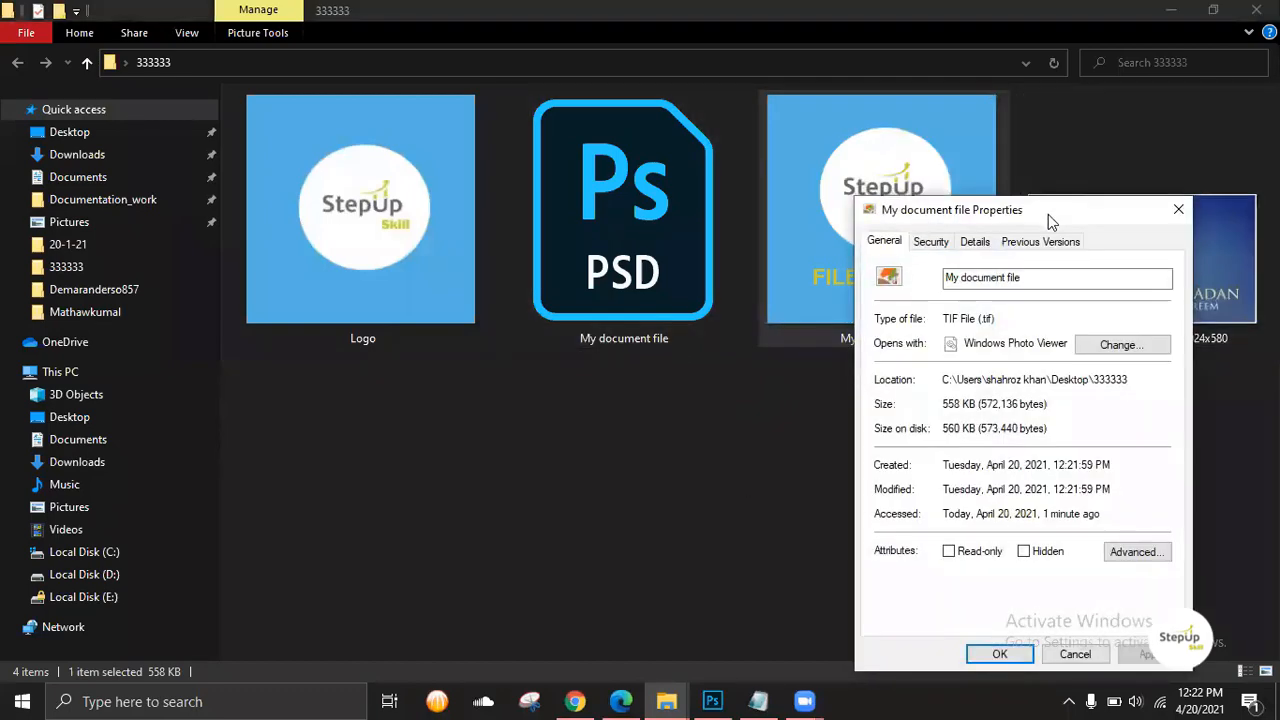
drag(1038, 218, 560, 69)
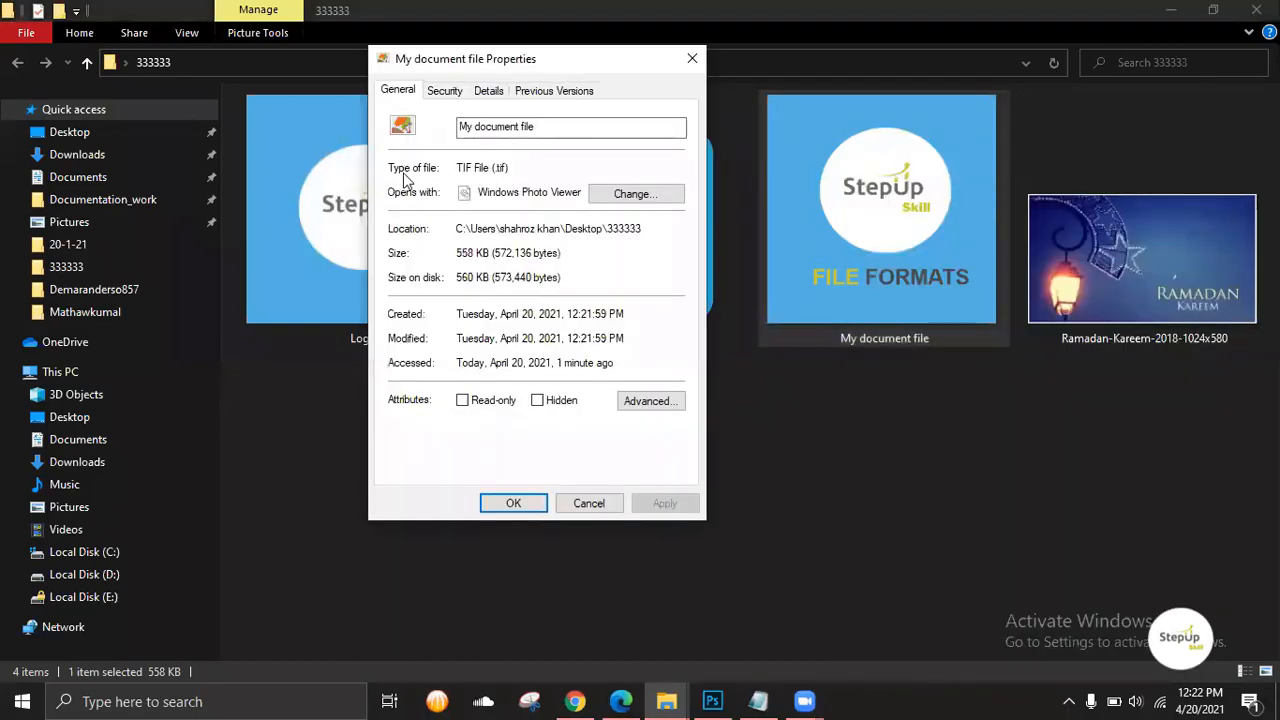
drag(461, 167, 514, 168)
Examine the TIFF file's image details and security permissions, and close its properties.
click(488, 91)
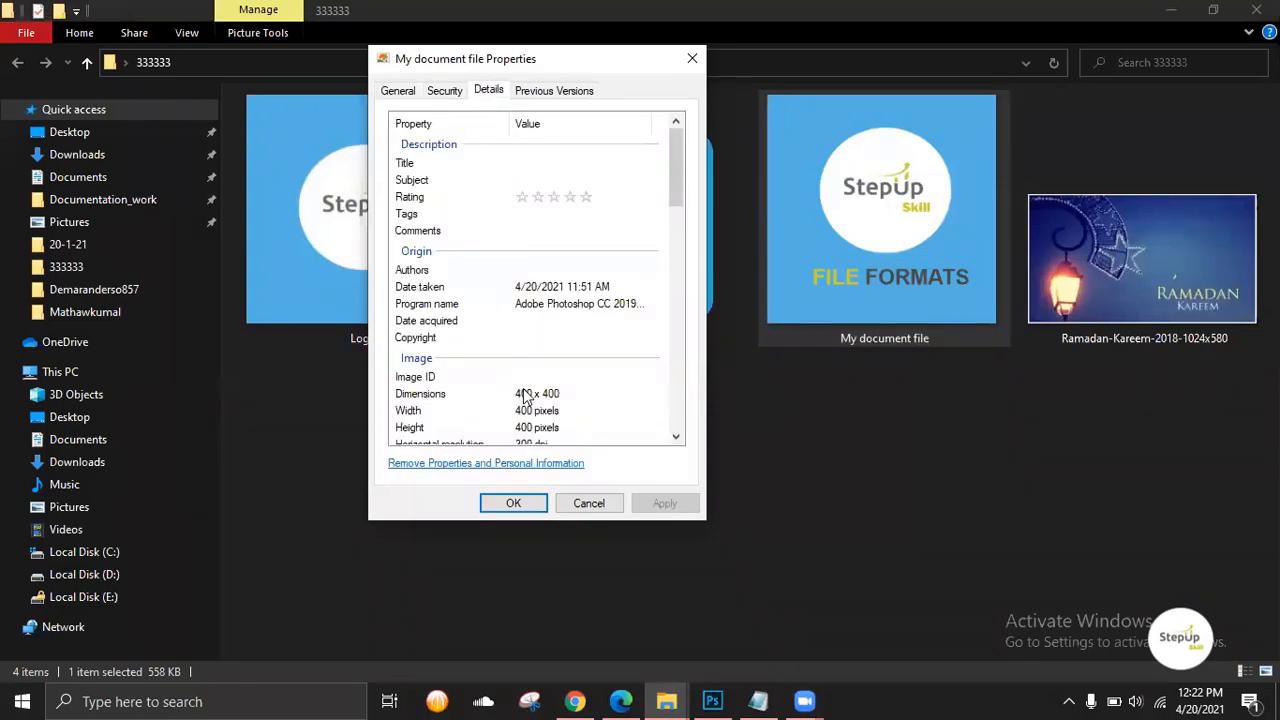
scroll(525, 395, down, 1)
scroll(527, 390, down, 2)
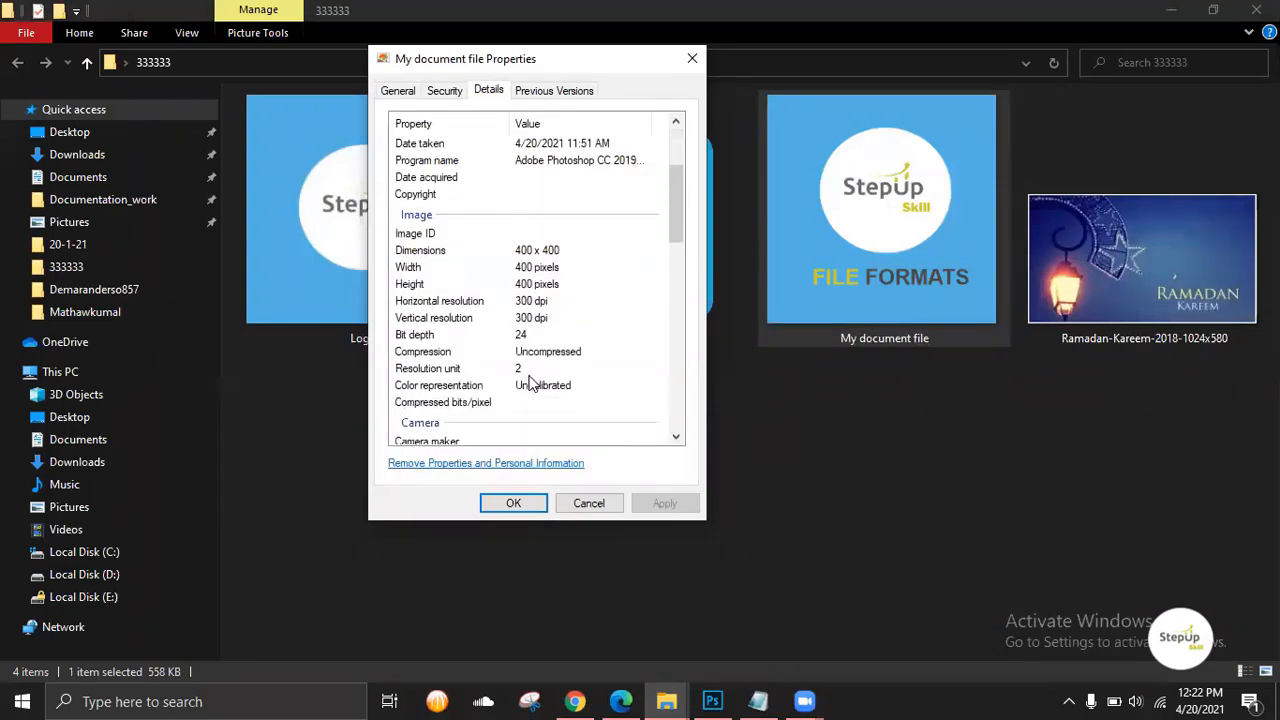
scroll(529, 388, down, 4)
click(529, 396)
scroll(478, 229, up, 5)
click(444, 90)
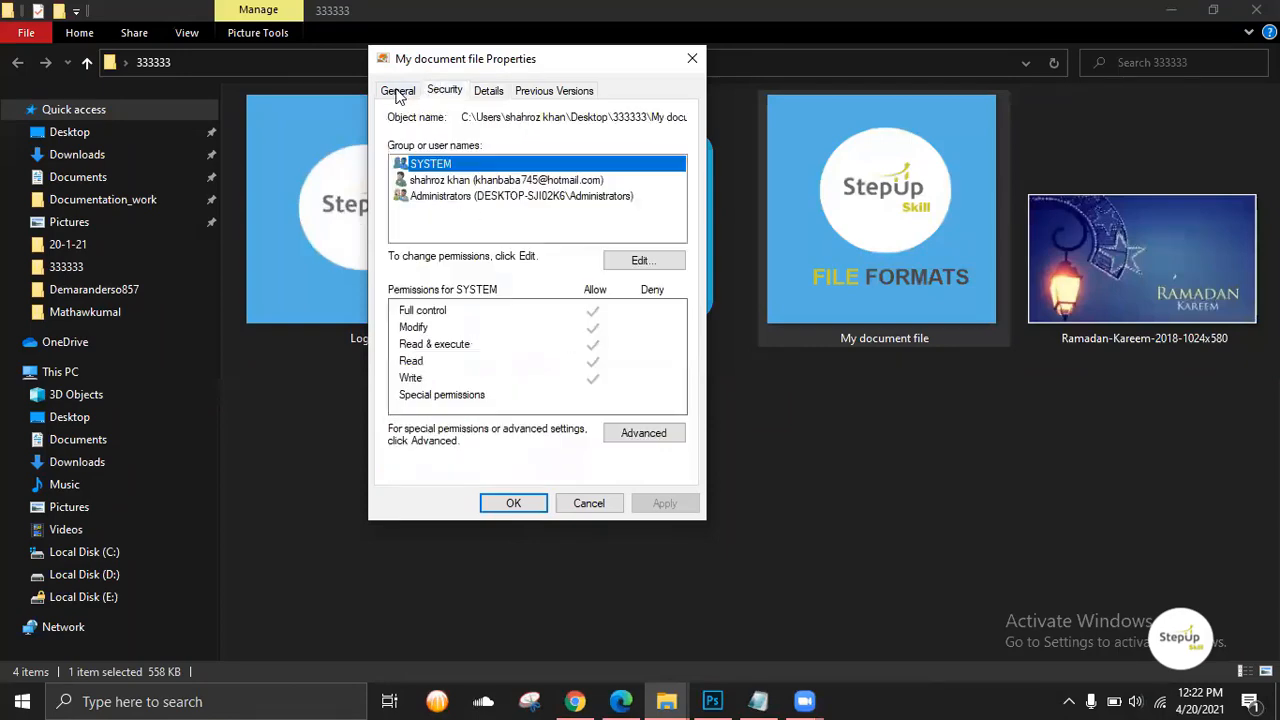
click(397, 90)
click(489, 92)
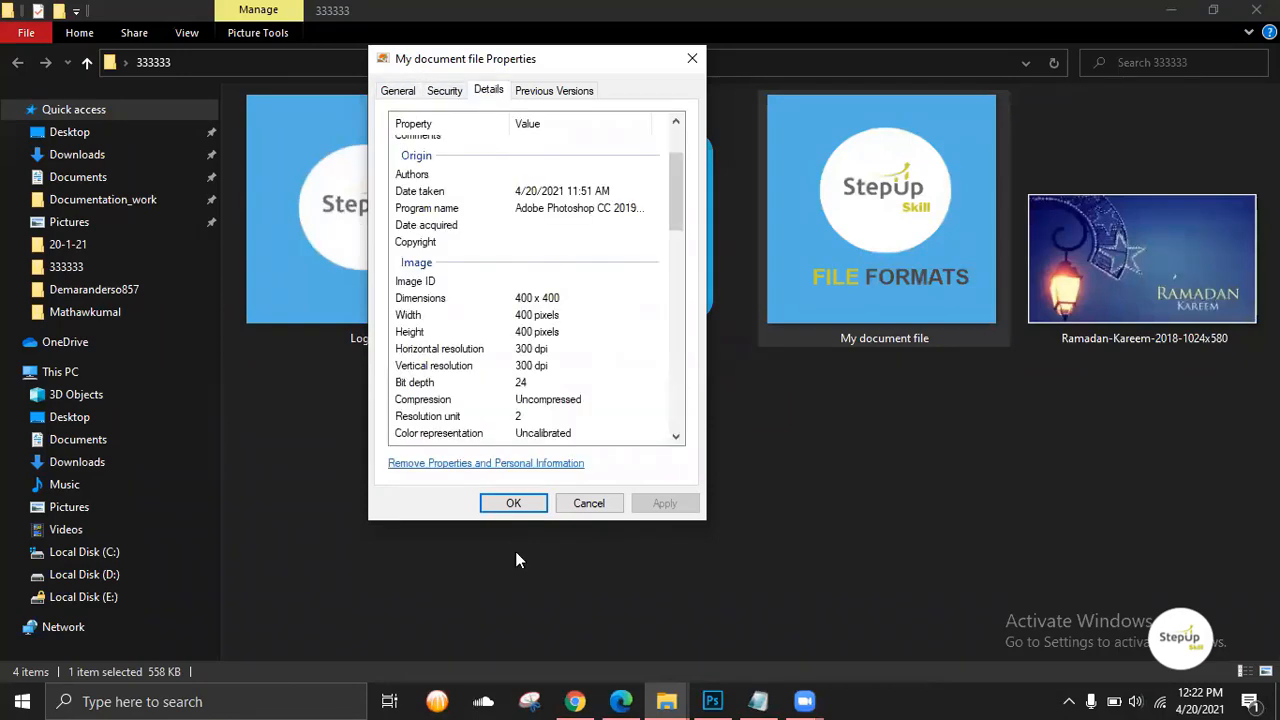
click(524, 504)
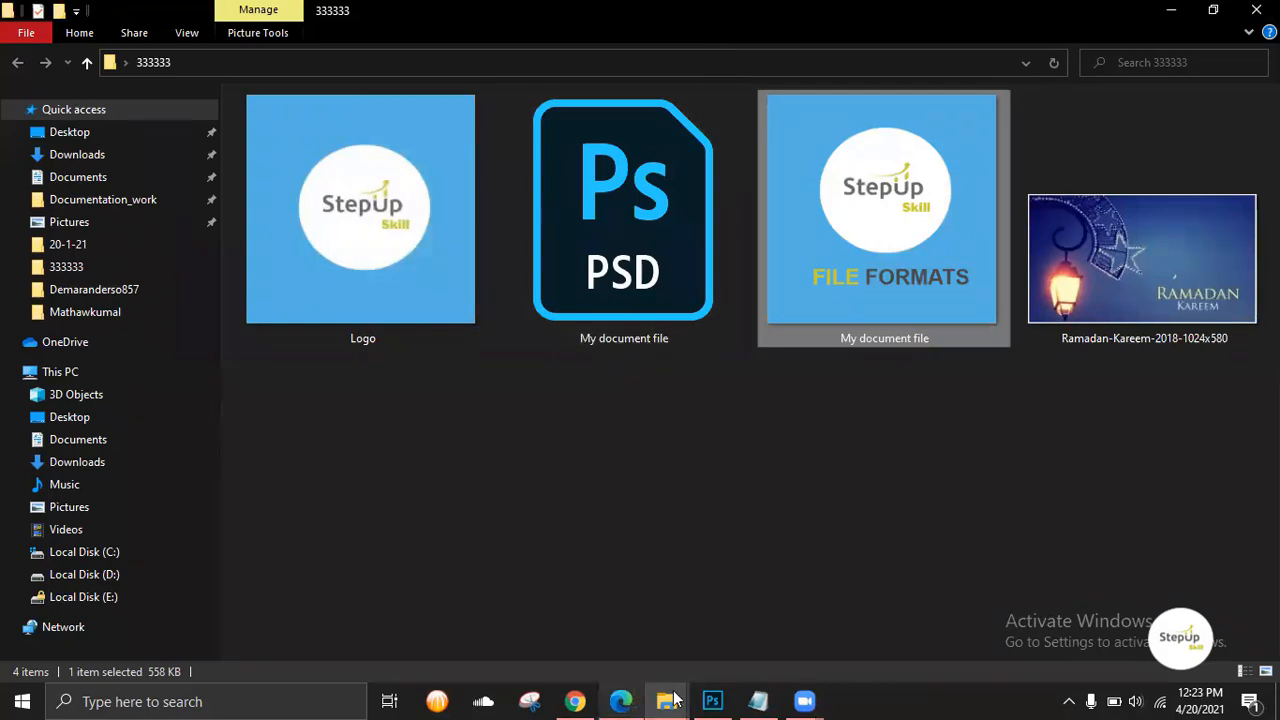
Switch to the Notepad list of file formats and highlight the PDF entry.
click(672, 699)
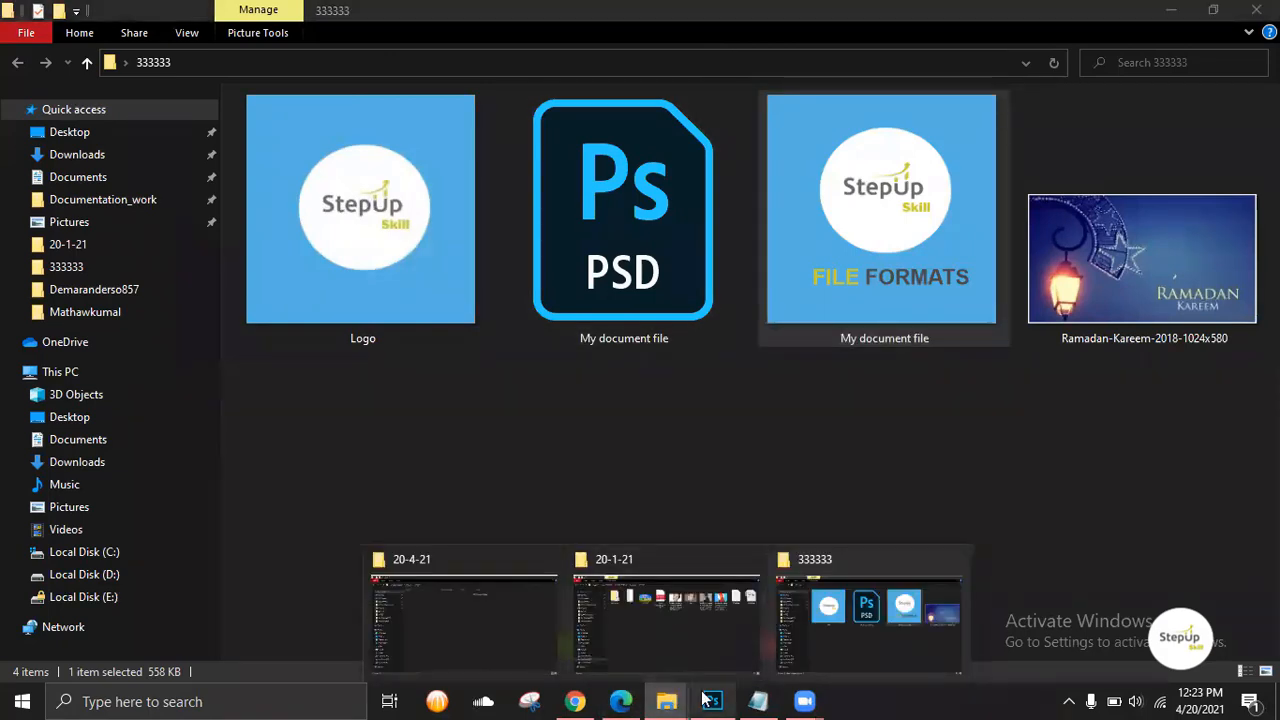
click(710, 700)
click(756, 690)
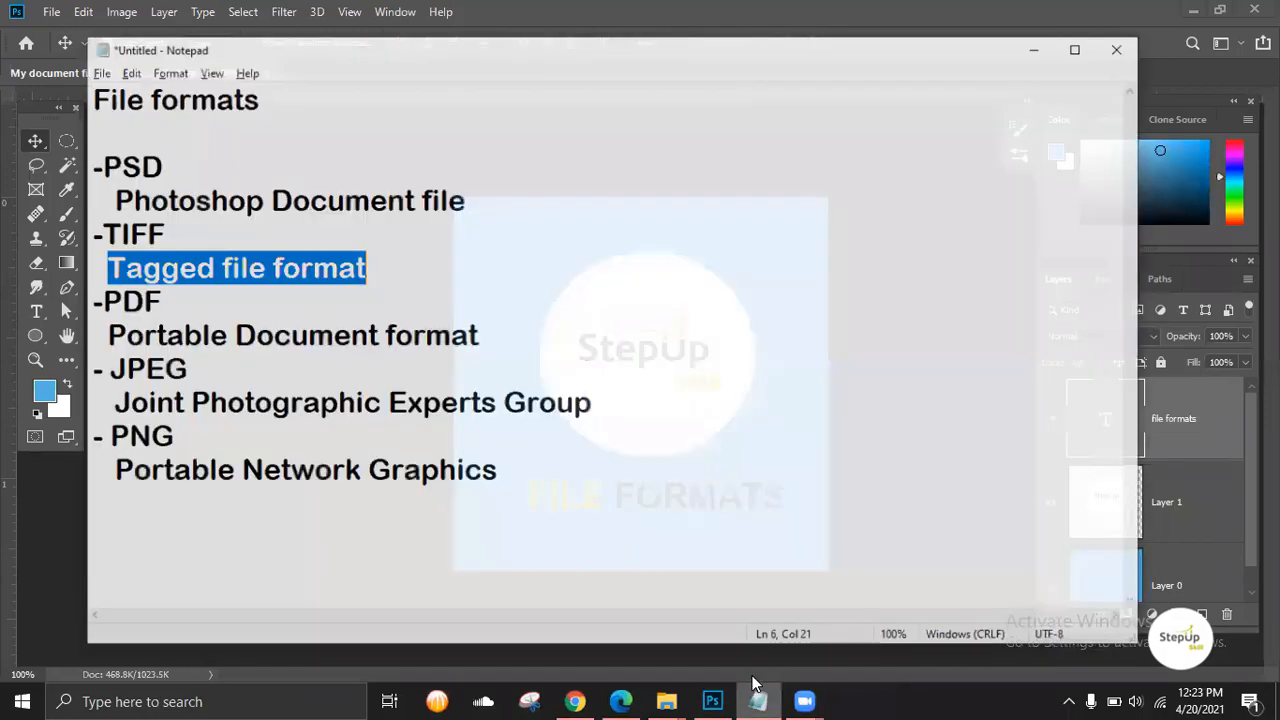
drag(139, 285, 71, 285)
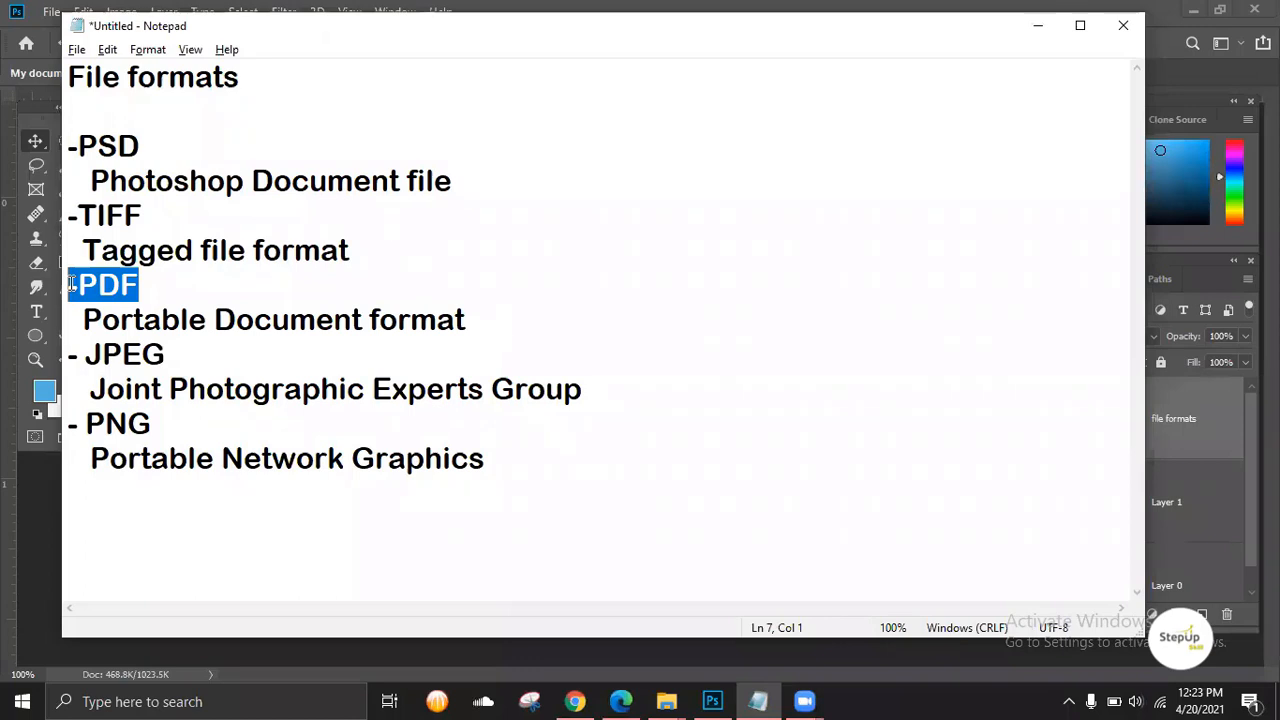
Leave the Notepad list and prepare to save the Photoshop document as My document file in Photoshop PDF format.
click(1036, 27)
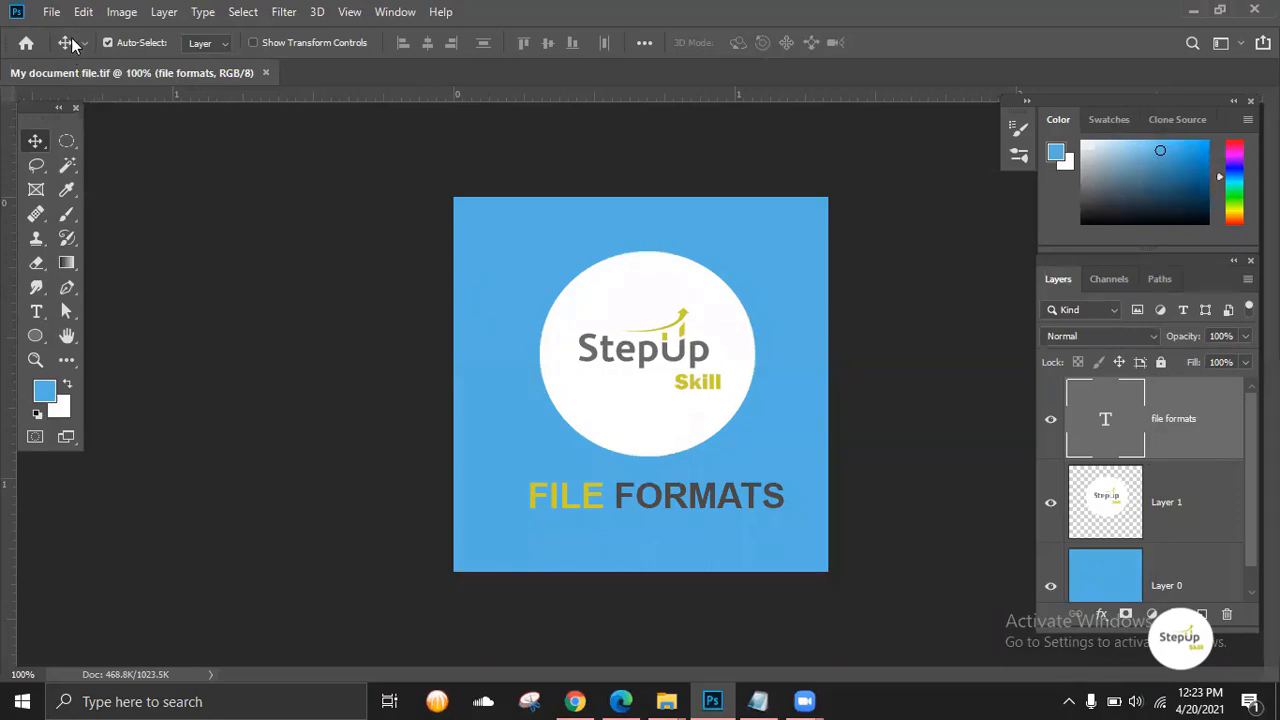
click(51, 12)
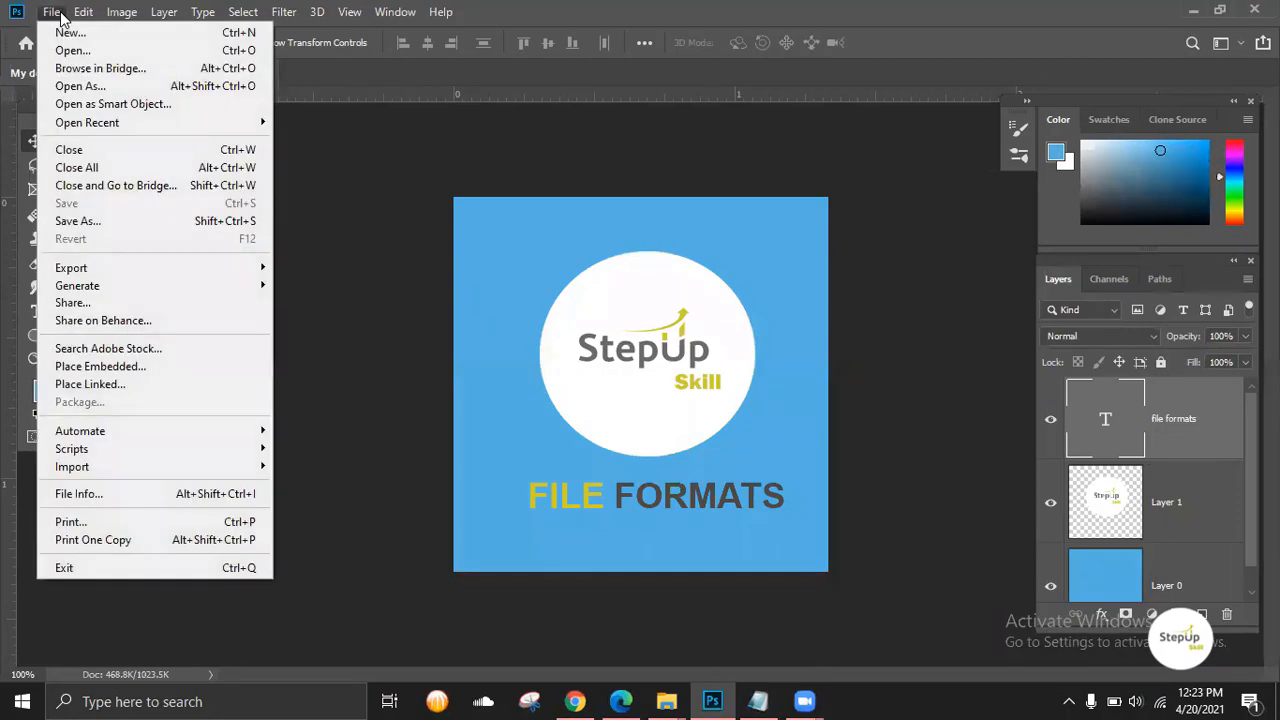
click(969, 389)
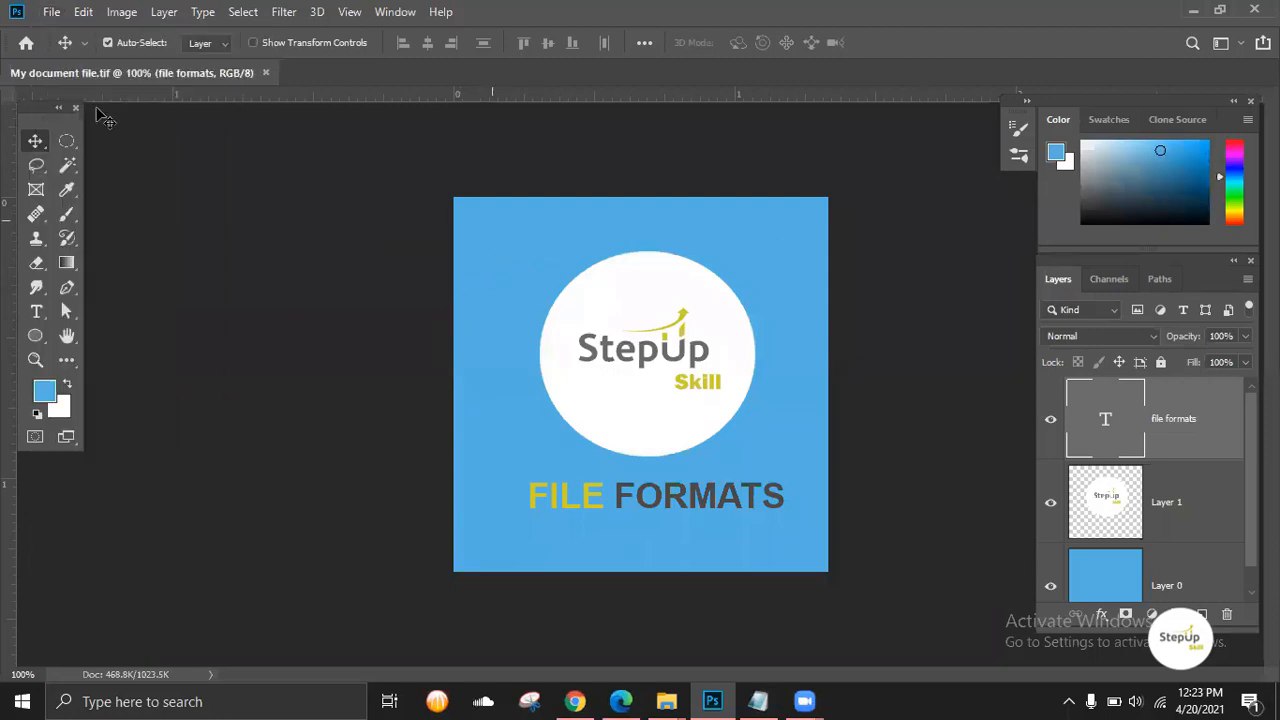
click(51, 12)
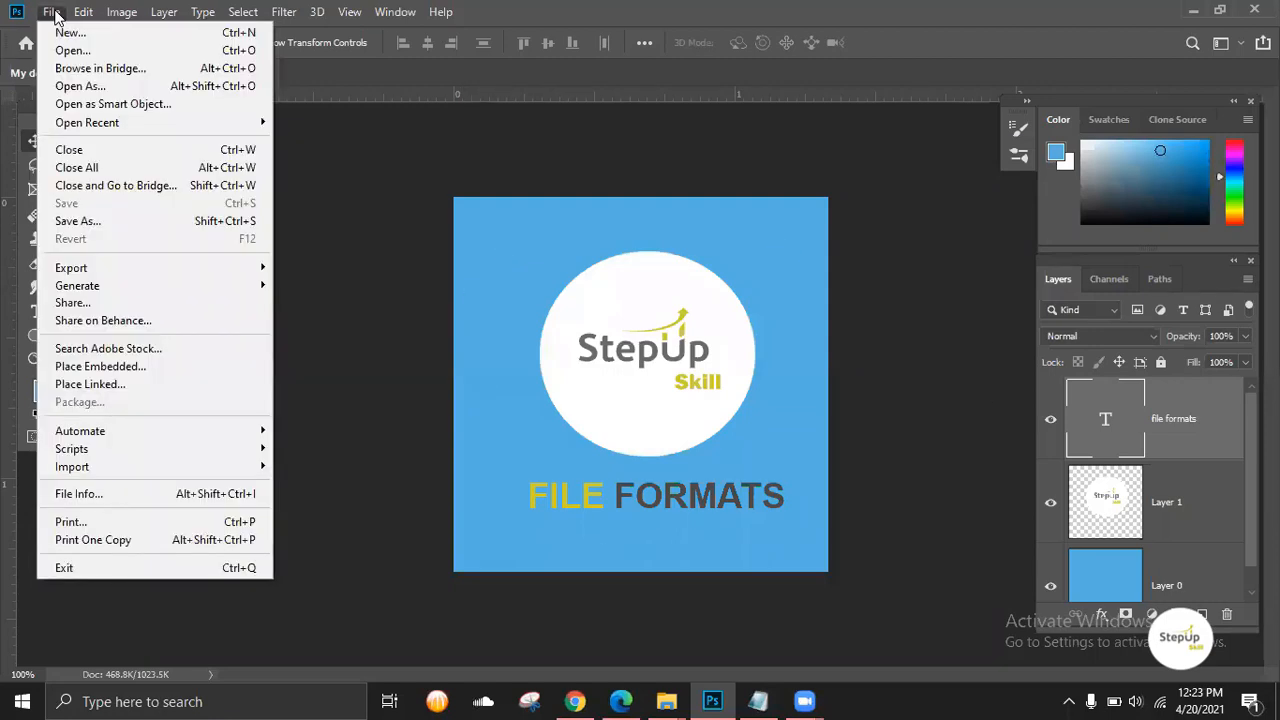
click(82, 222)
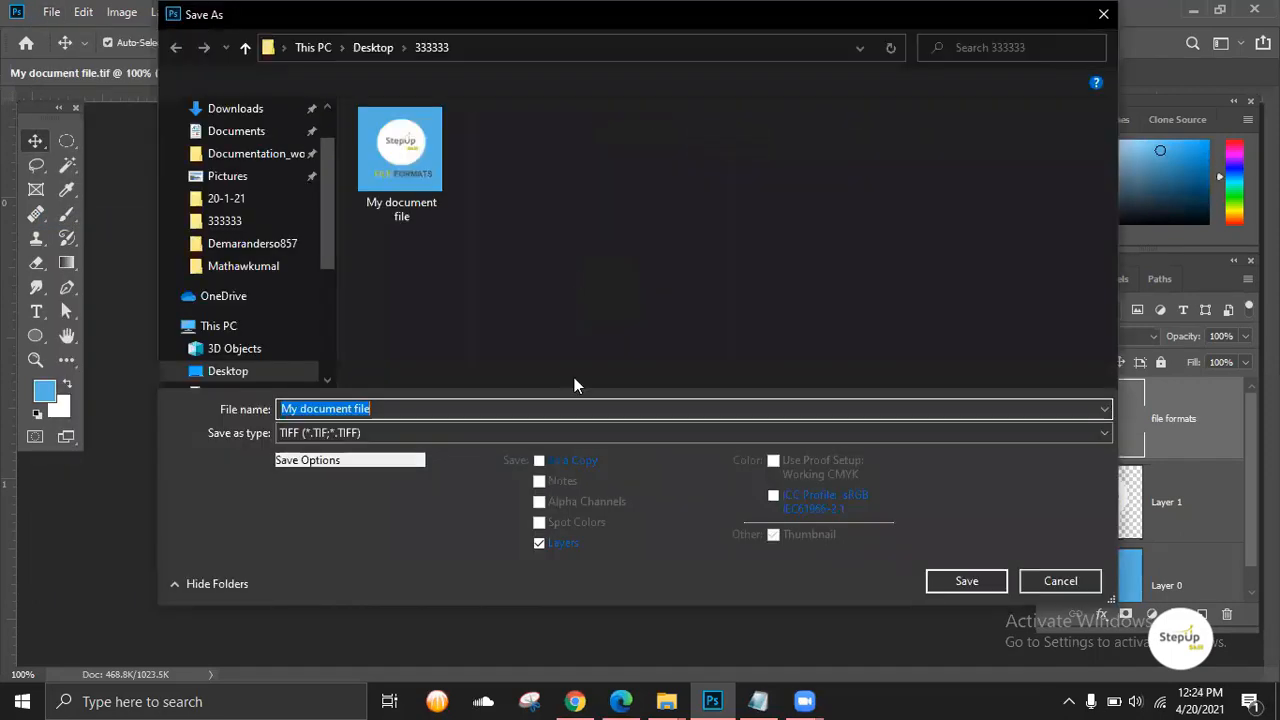
click(568, 437)
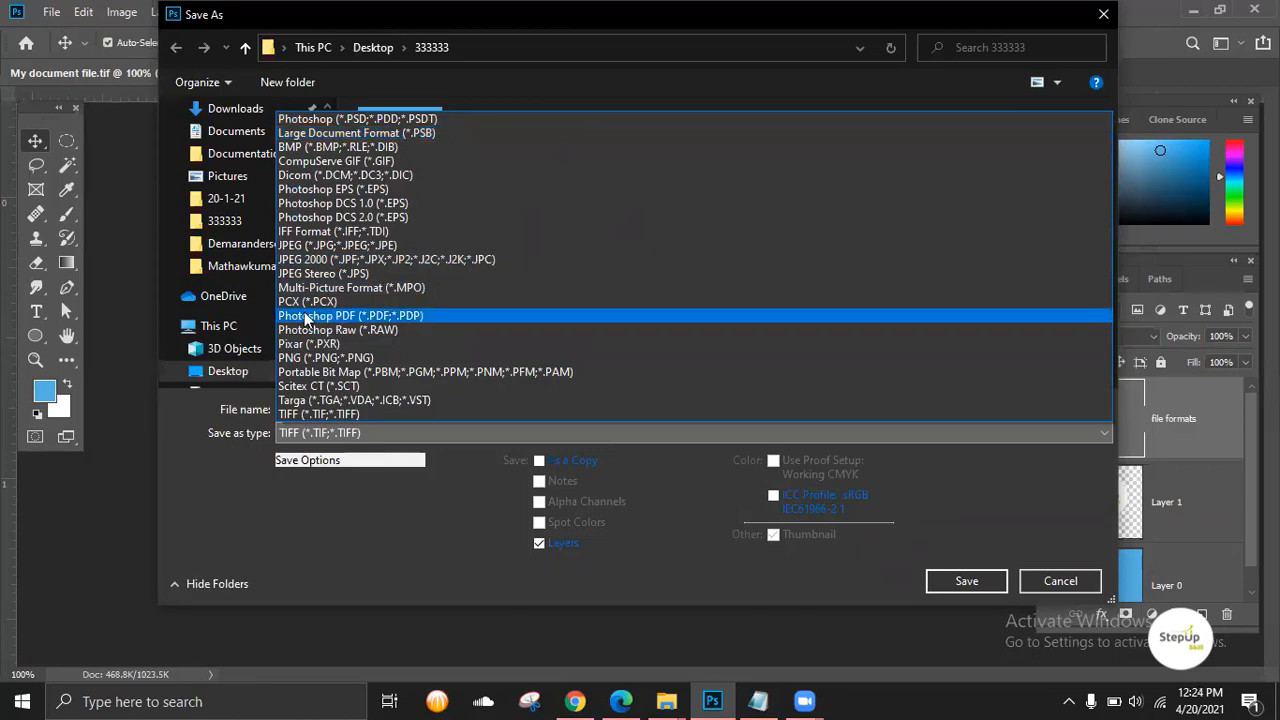
click(403, 420)
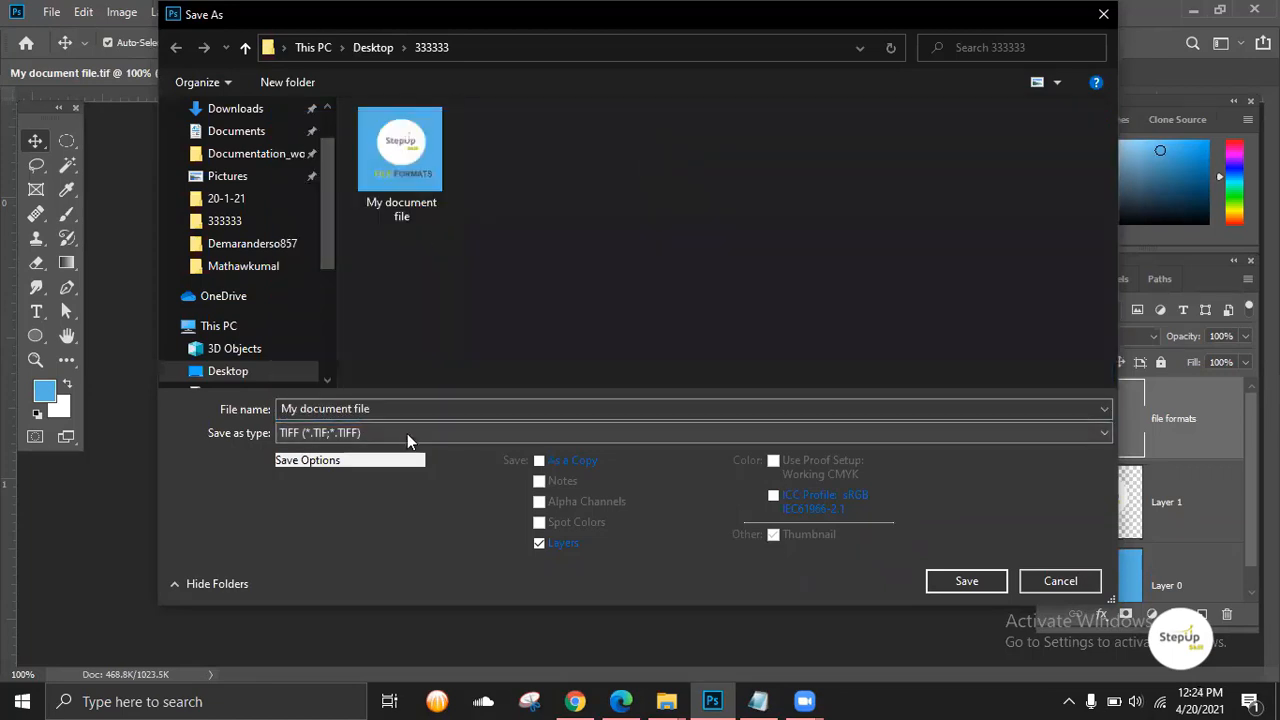
click(407, 433)
click(360, 317)
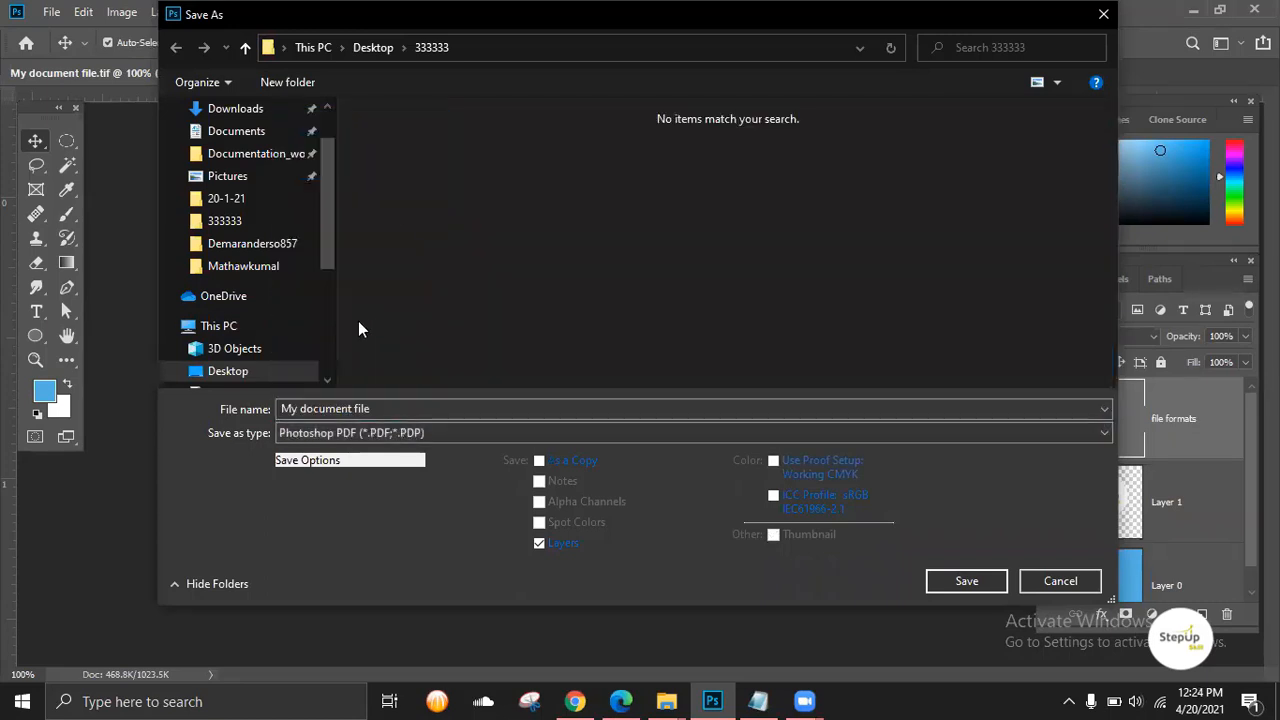
click(403, 410)
click(403, 410)
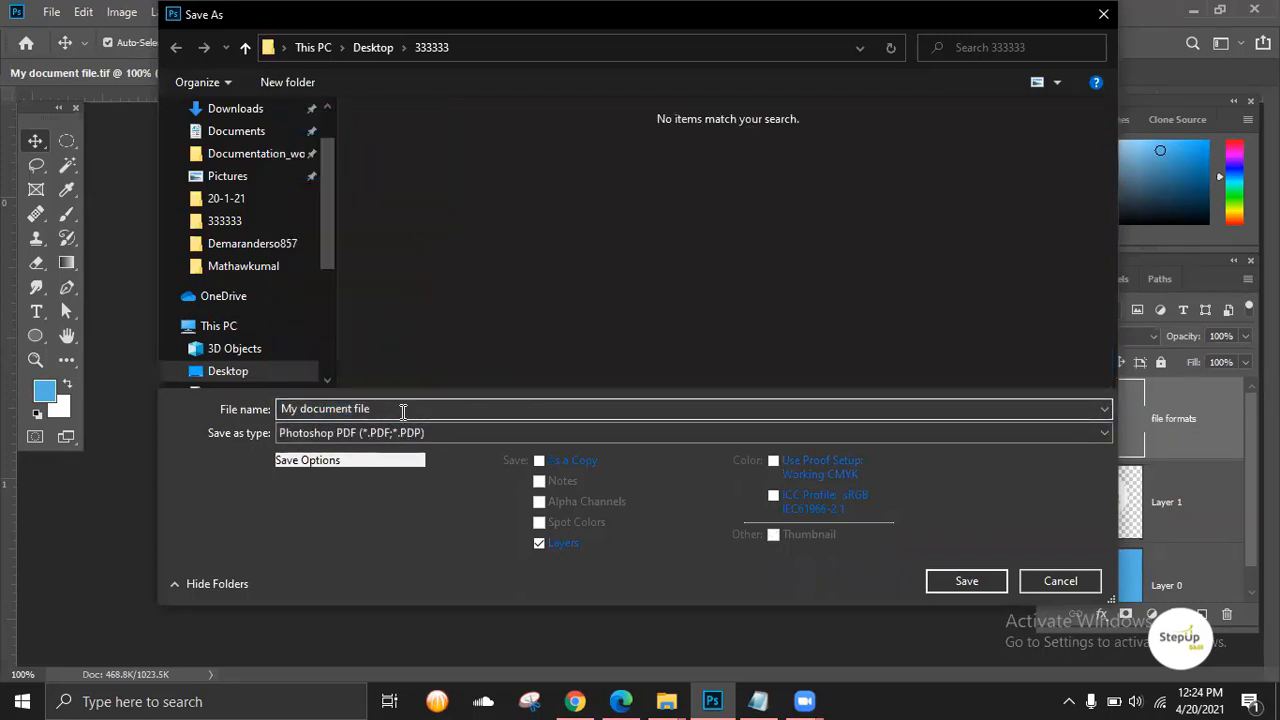
Save the PDF with the High Quality Print preset and Preserve Photoshop Editing Capabilities, accepting the compatibility notice.
click(941, 570)
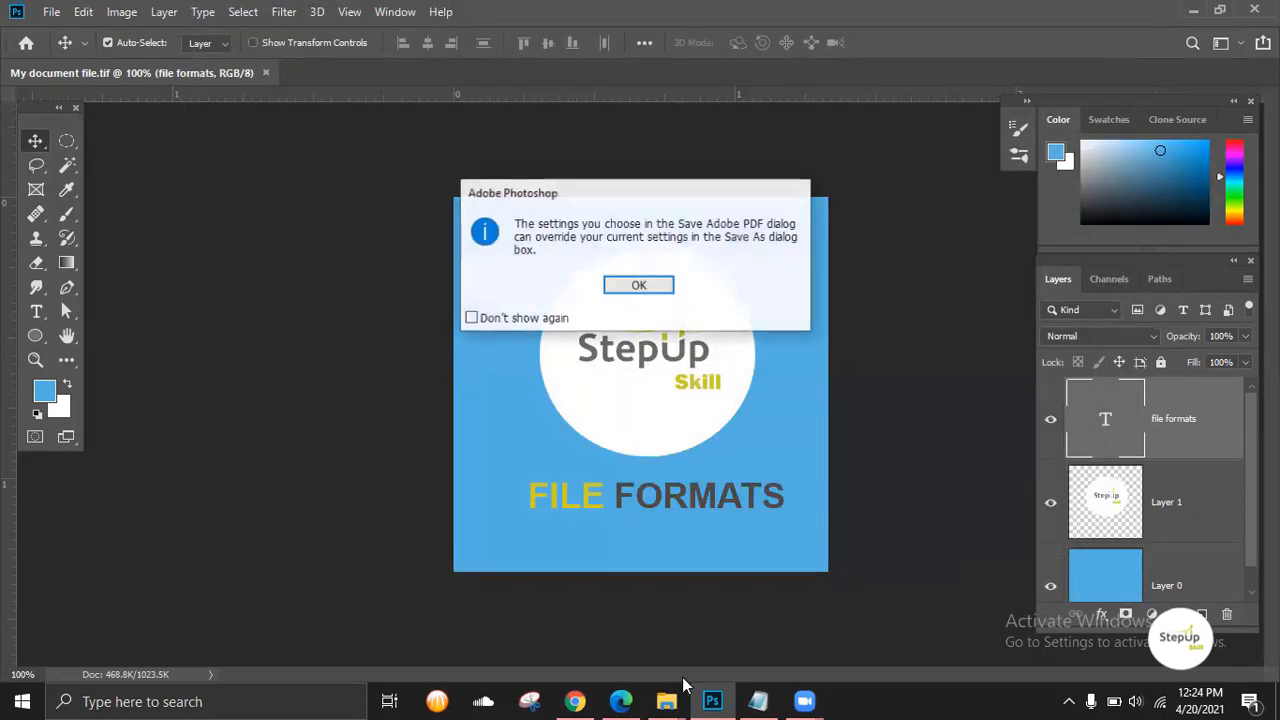
click(643, 287)
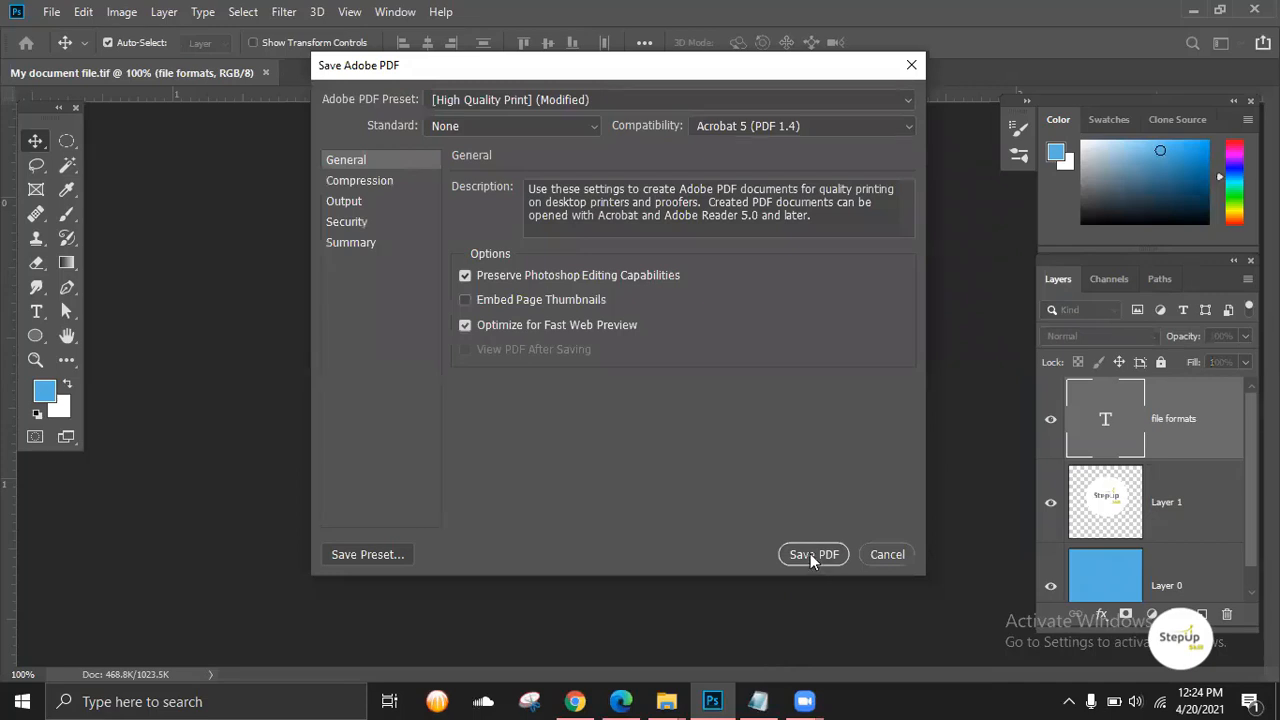
click(810, 553)
click(666, 316)
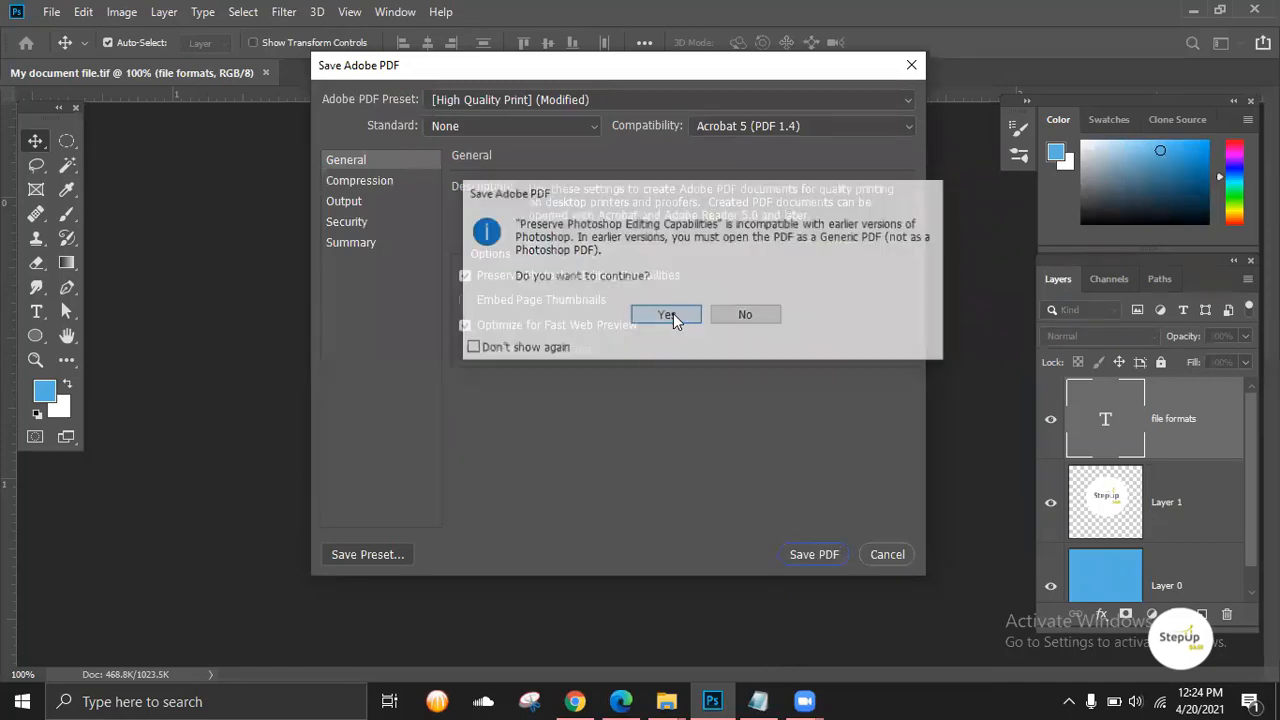
Switch to the 333333 folder in File Explorer and inspect the saved My document file PDF.
mouse_move(670, 699)
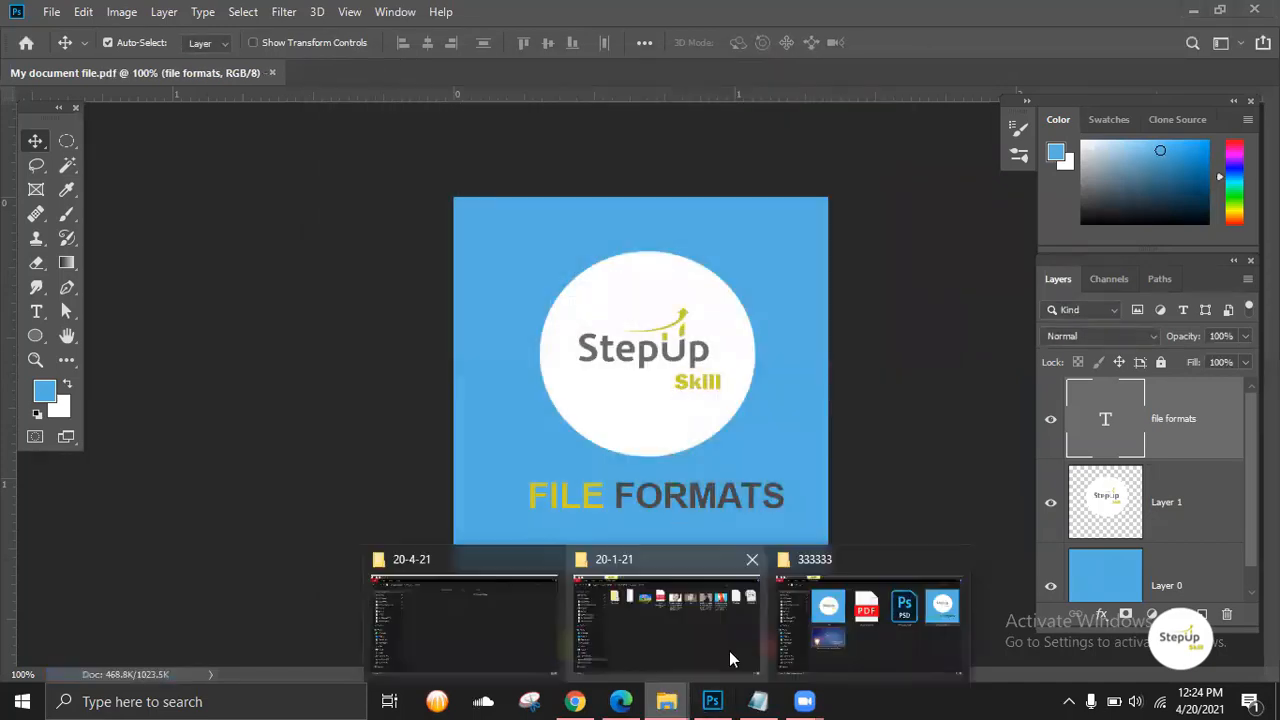
click(843, 635)
click(617, 199)
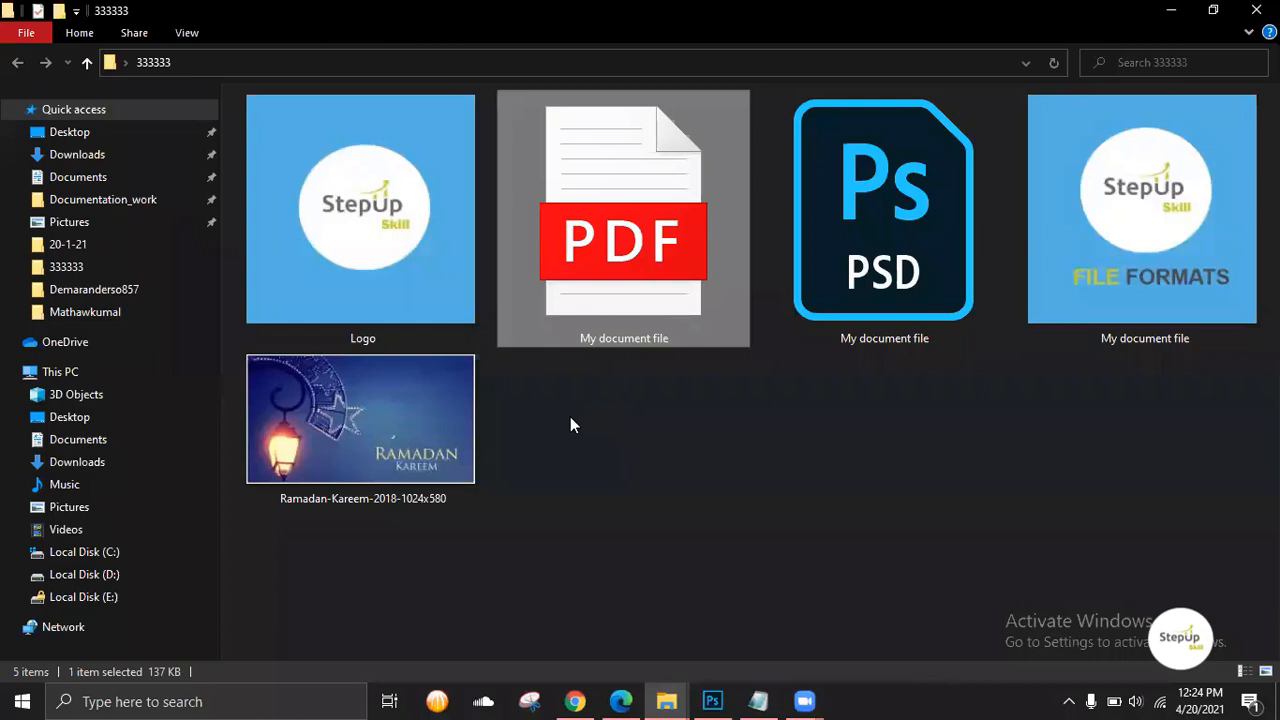
click(612, 408)
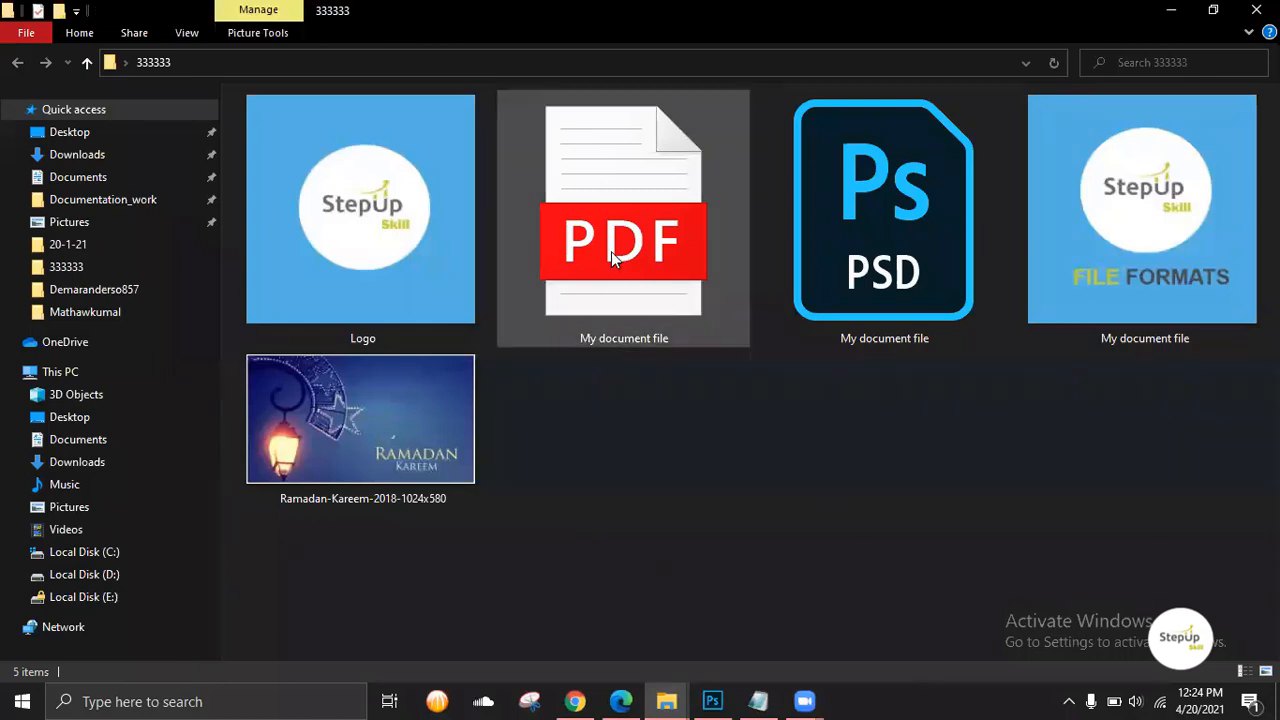
mouse_move(611, 251)
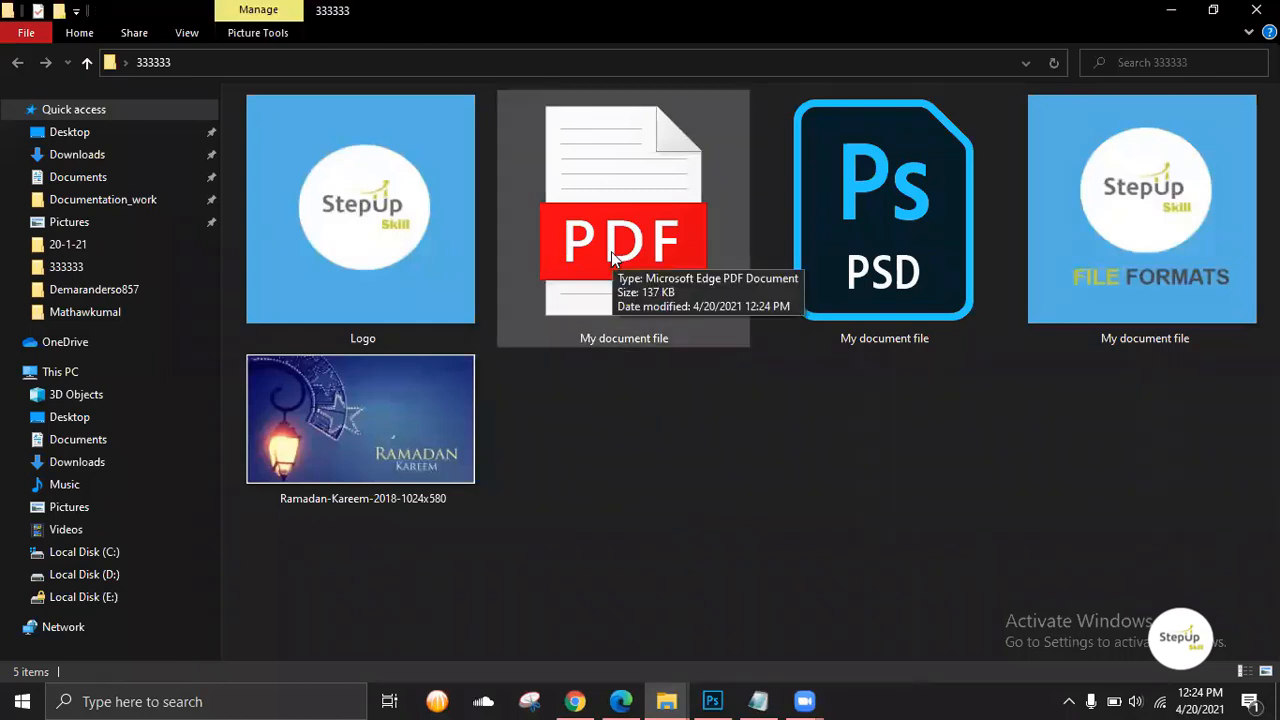
click(611, 297)
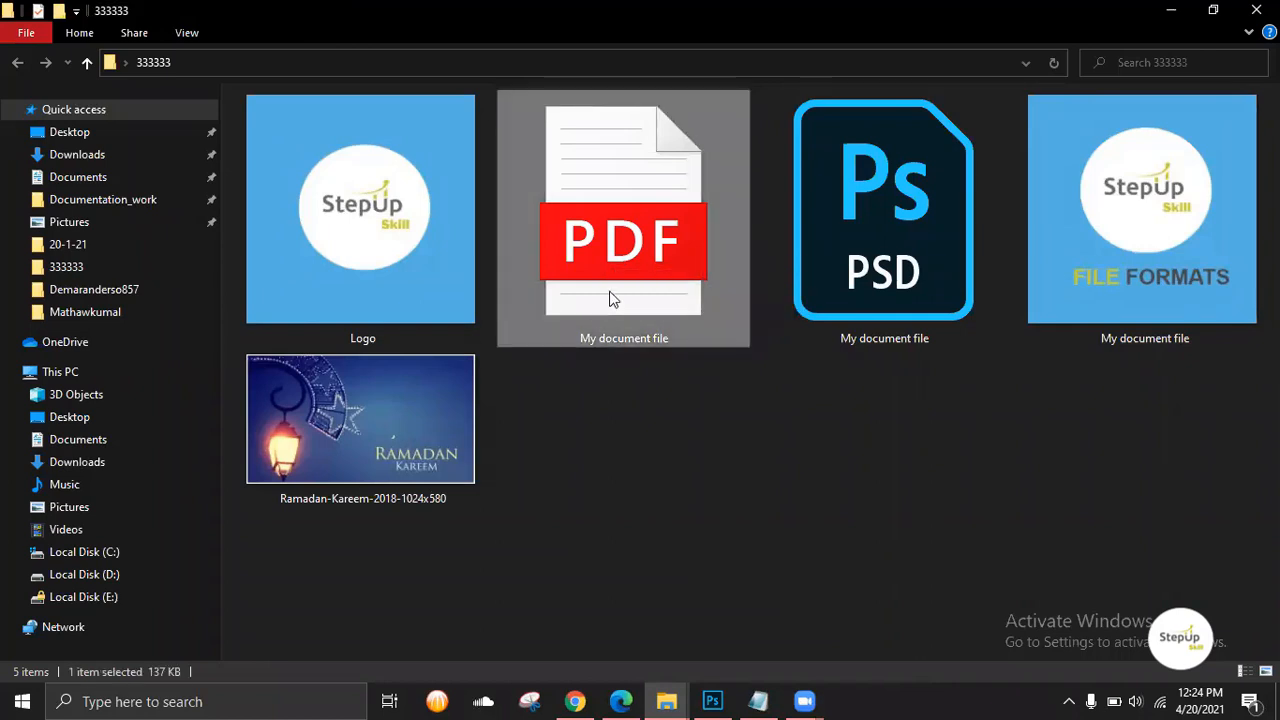
click(641, 430)
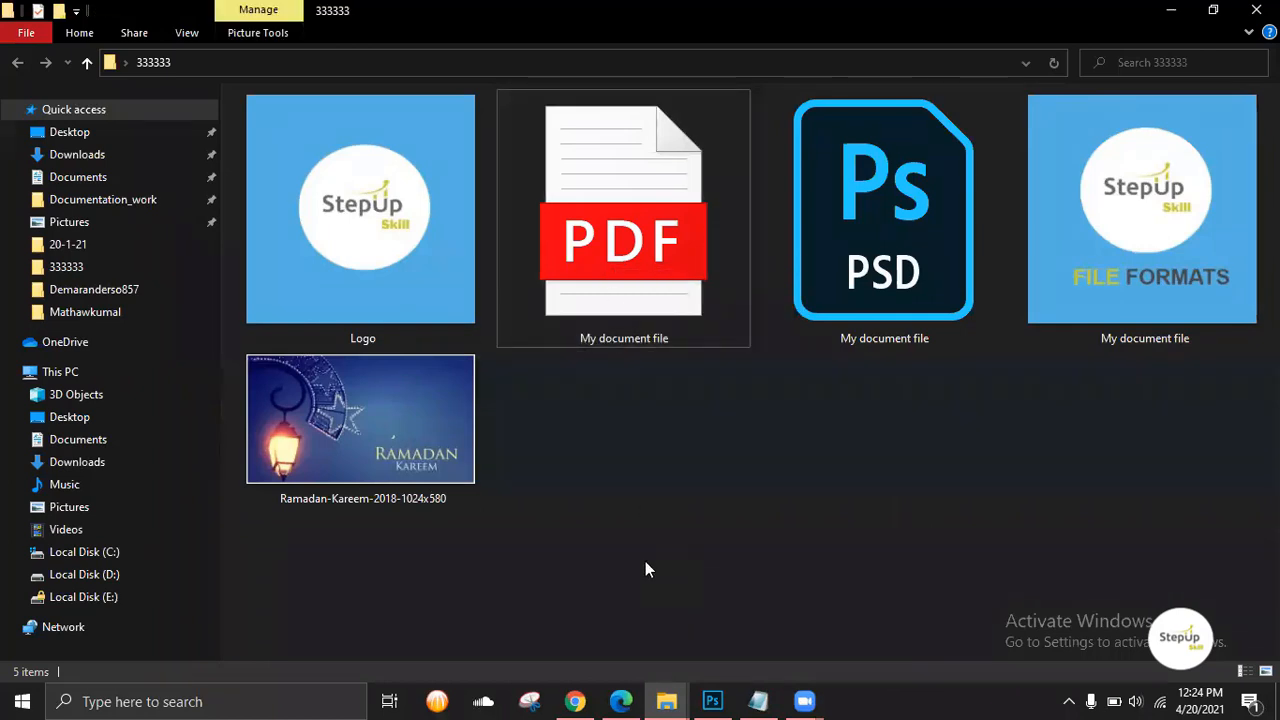
Return to Photoshop, review the file formats offered when saving a copy of the document, and cancel the save.
click(708, 700)
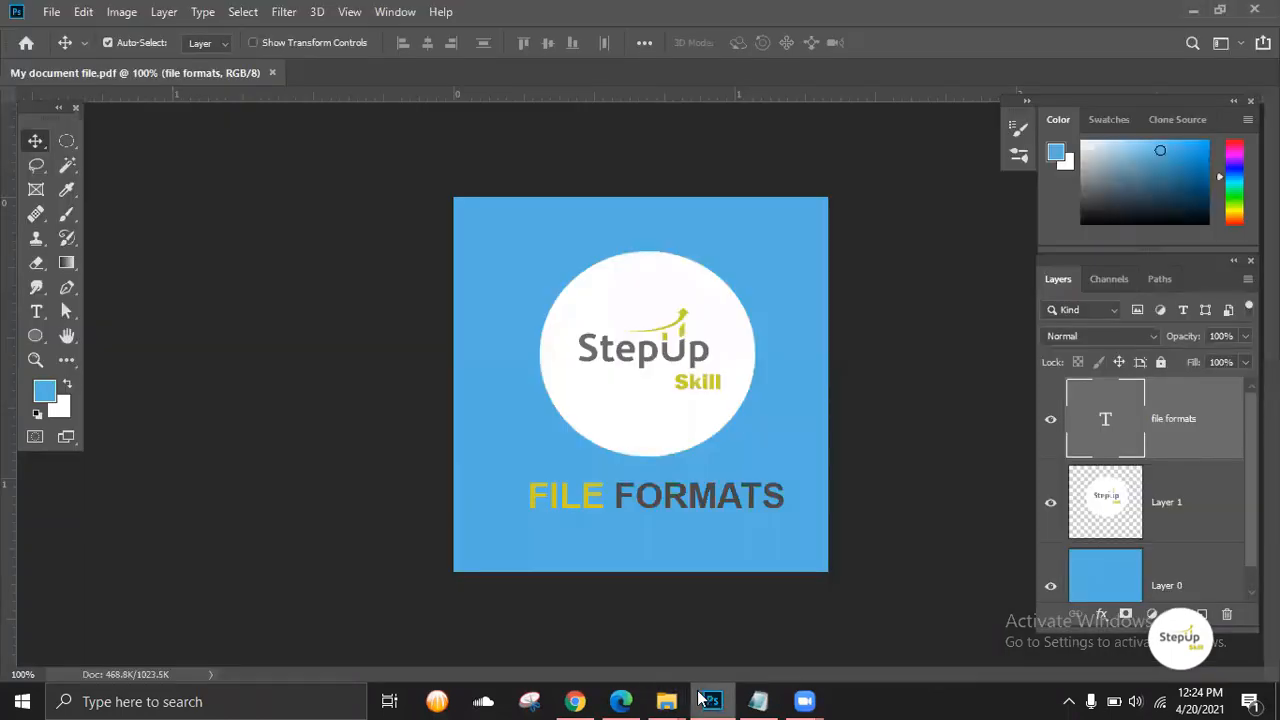
click(53, 13)
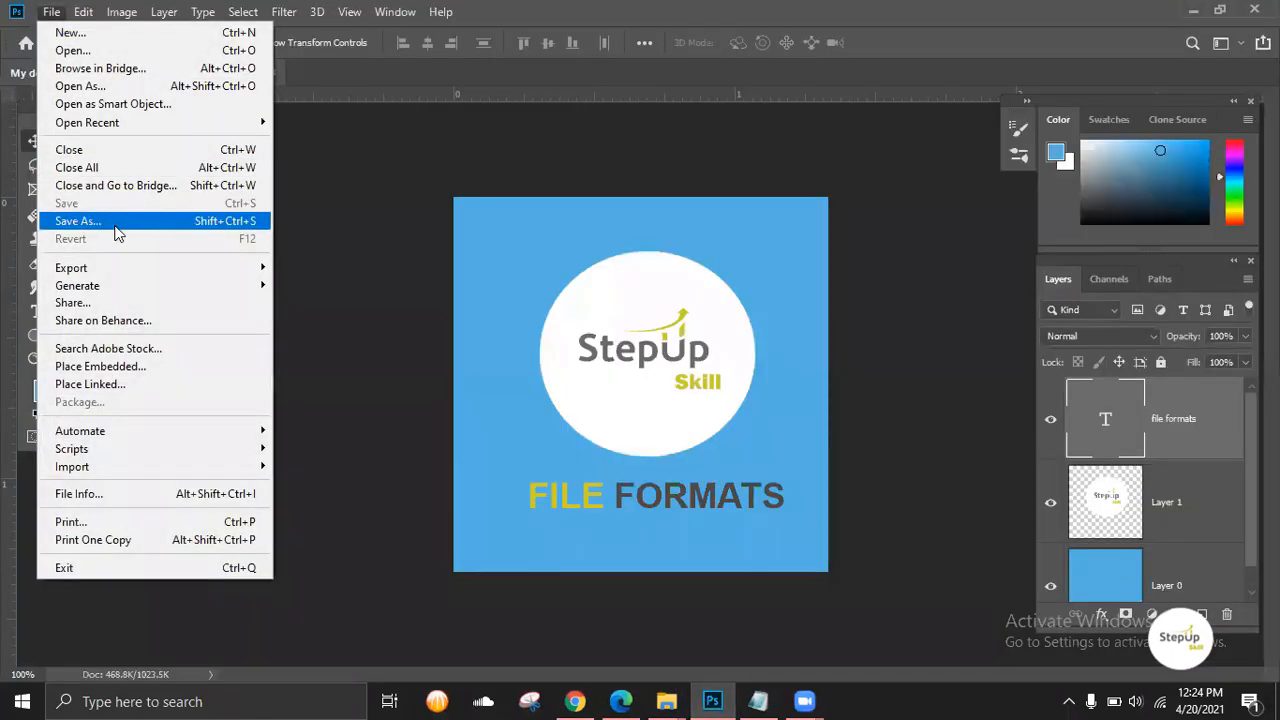
click(116, 231)
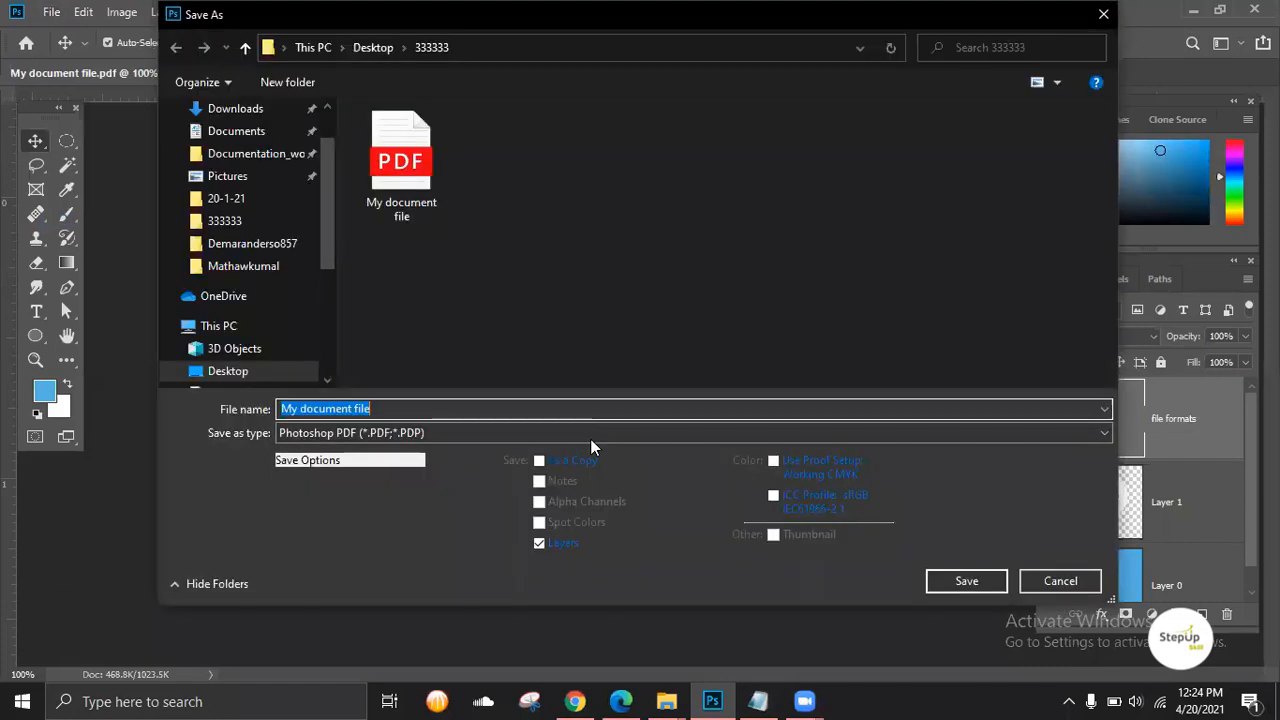
click(590, 436)
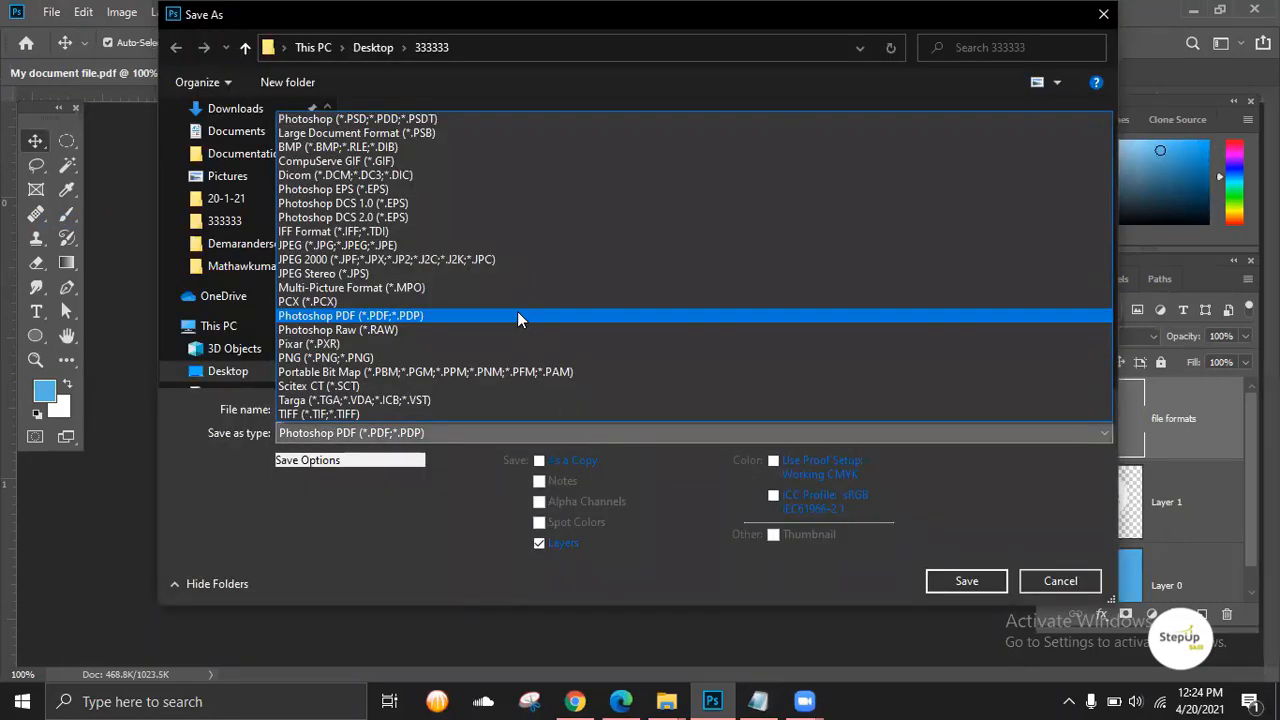
click(1069, 579)
click(1069, 579)
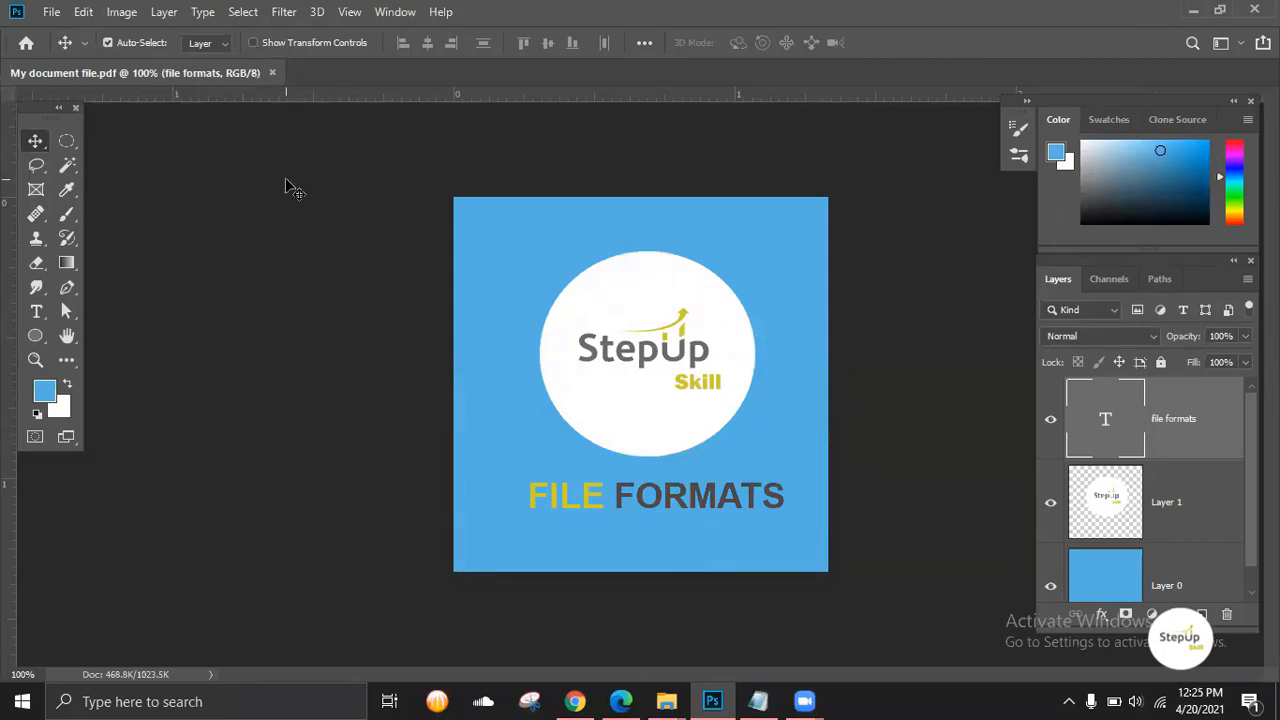
Switch to the Notepad list of file formats and highlight the JPEG entry.
click(758, 701)
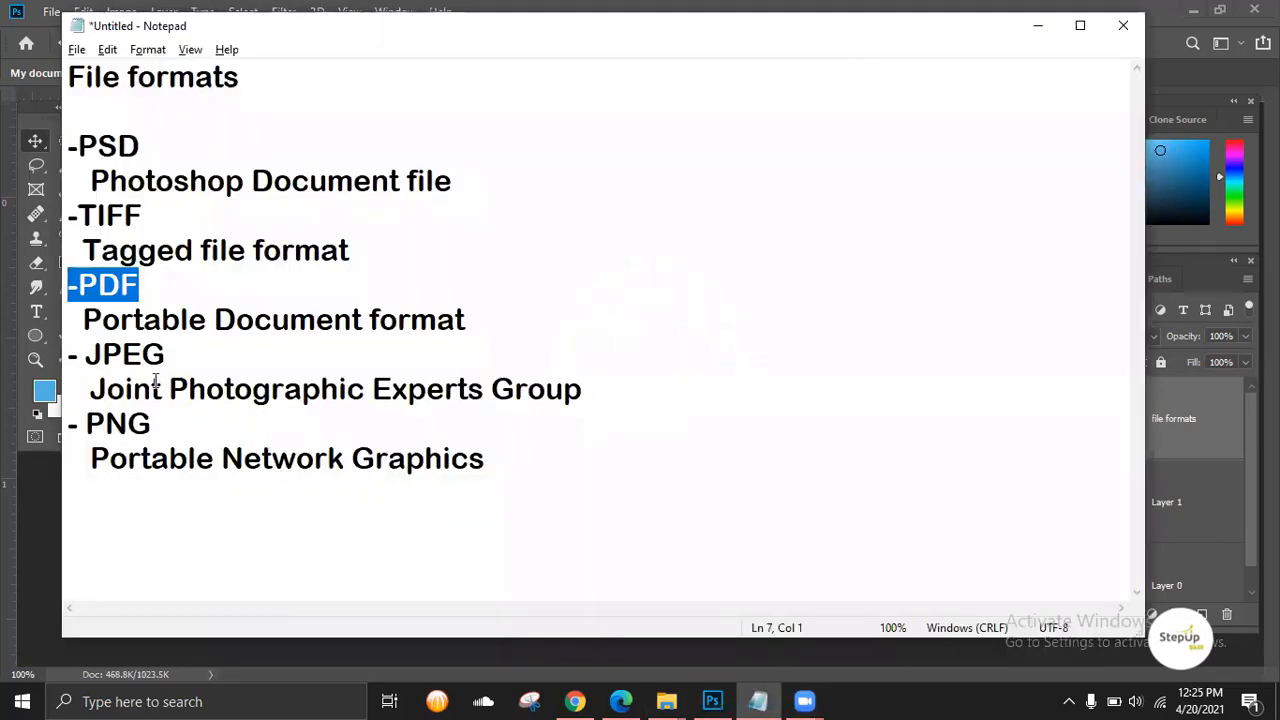
drag(169, 360, 78, 358)
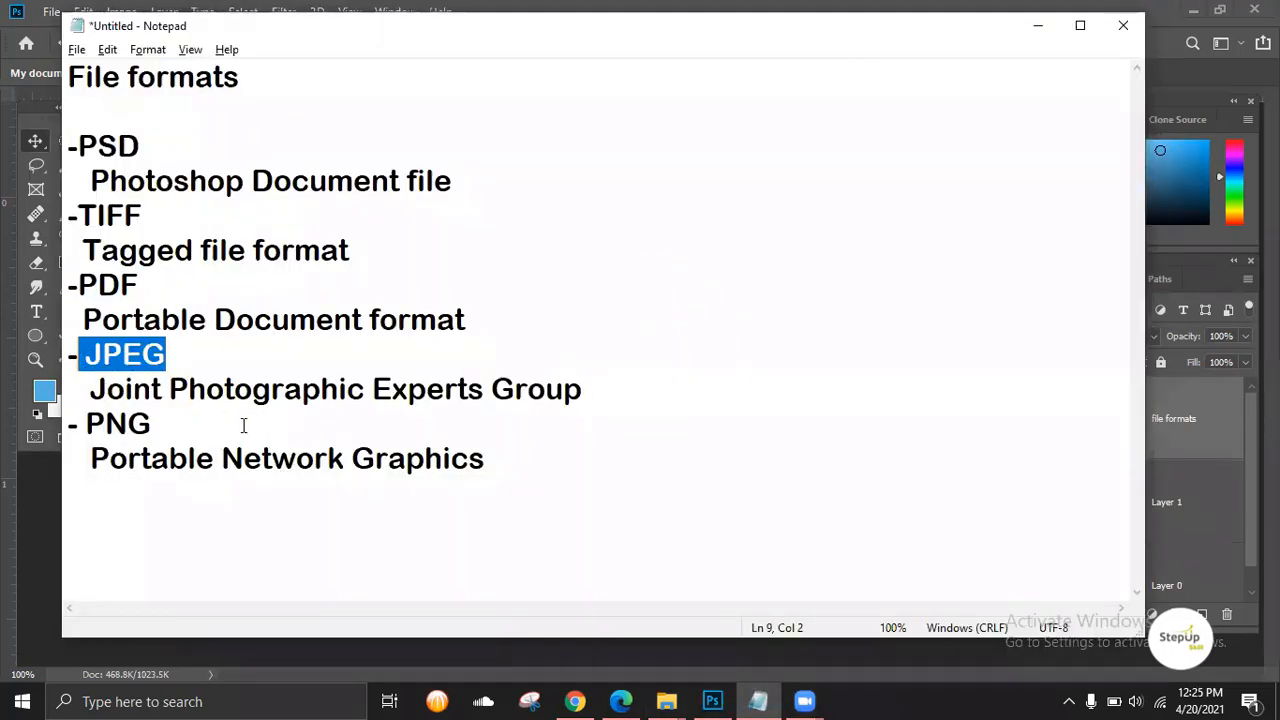
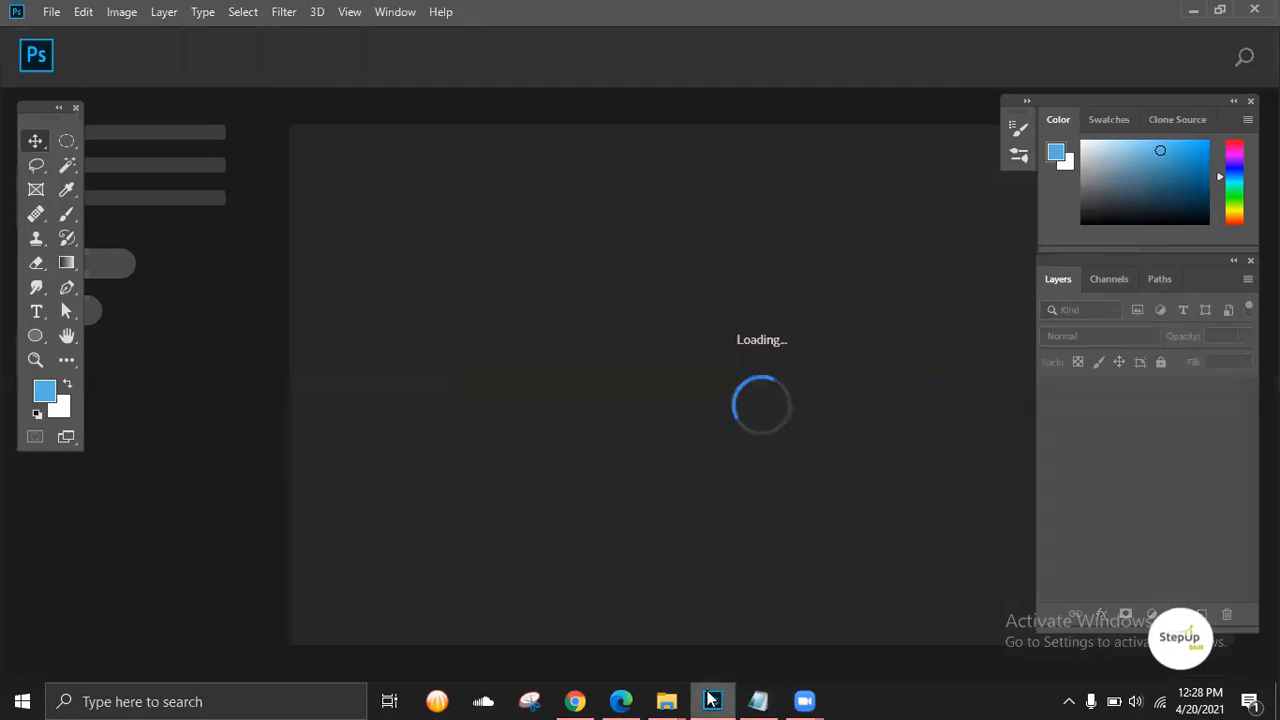
Bring the Logo image from the 333333 folder into Photoshop as its own document.
mouse_move(666, 701)
click(860, 600)
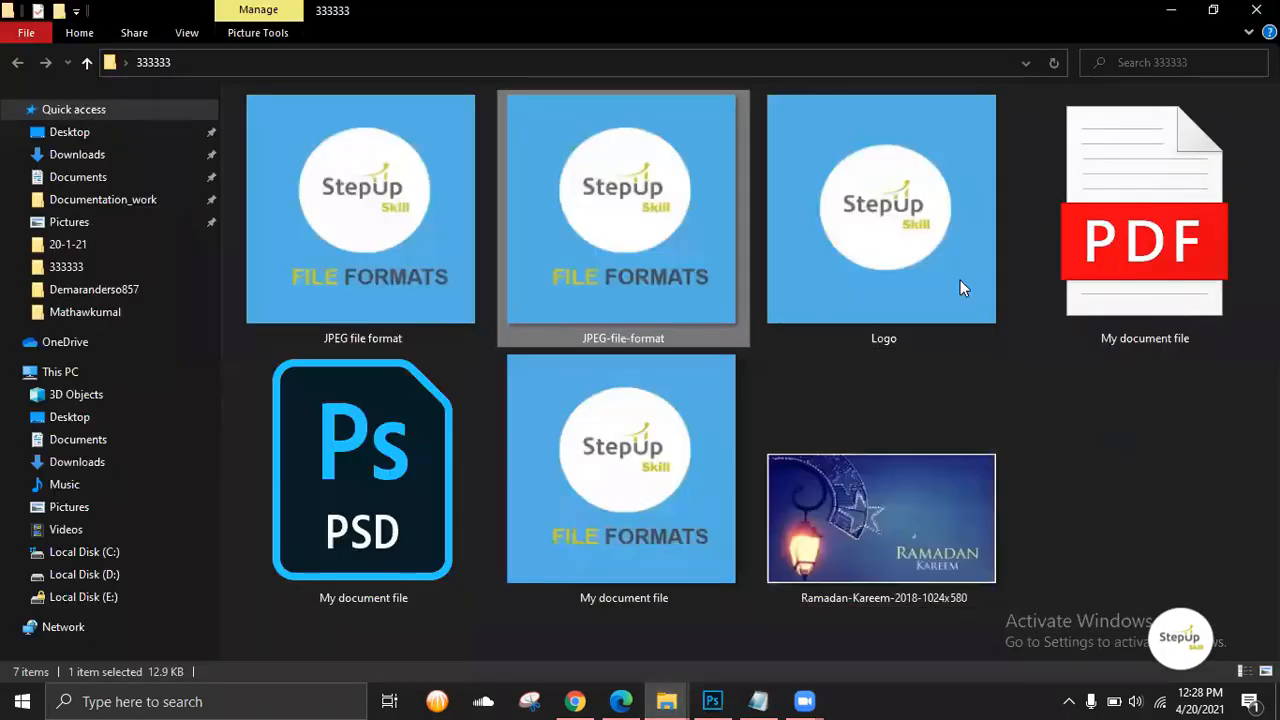
drag(866, 178, 328, 54)
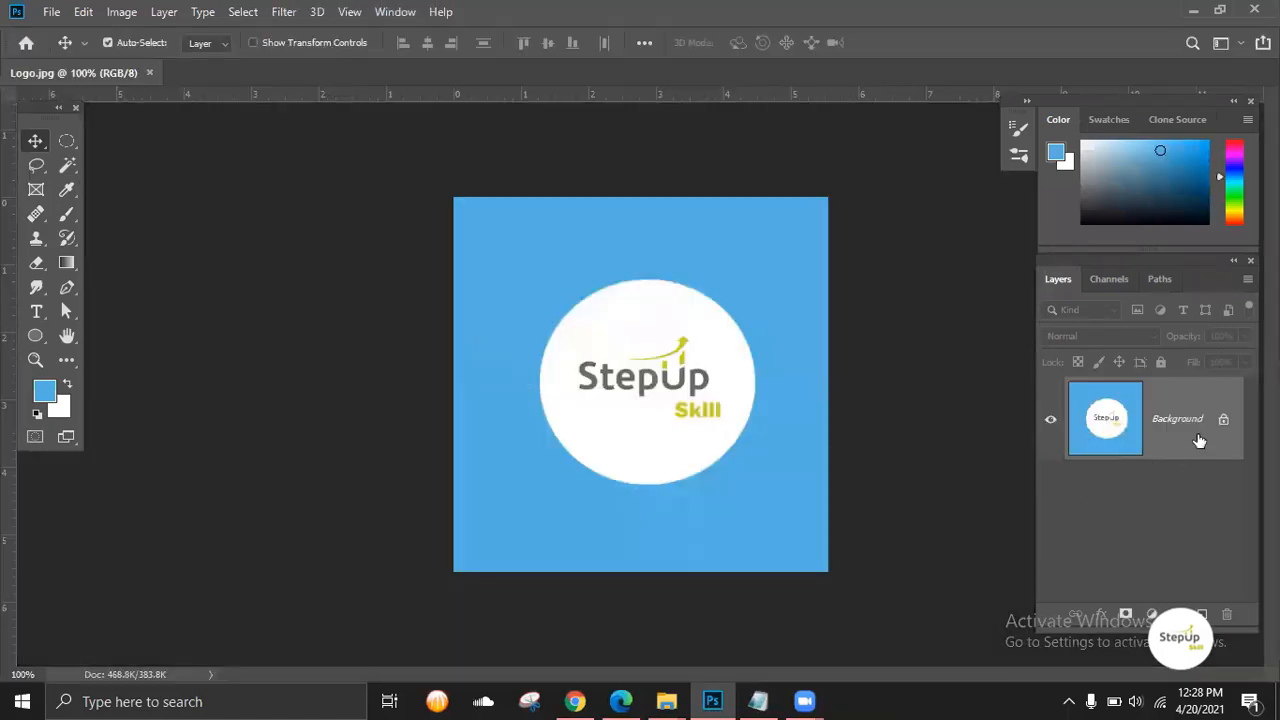
Convert the logo's Background into a regular layer, choose the Magic Wand tool, and undo the layer conversion.
double_click(1198, 438)
click(781, 228)
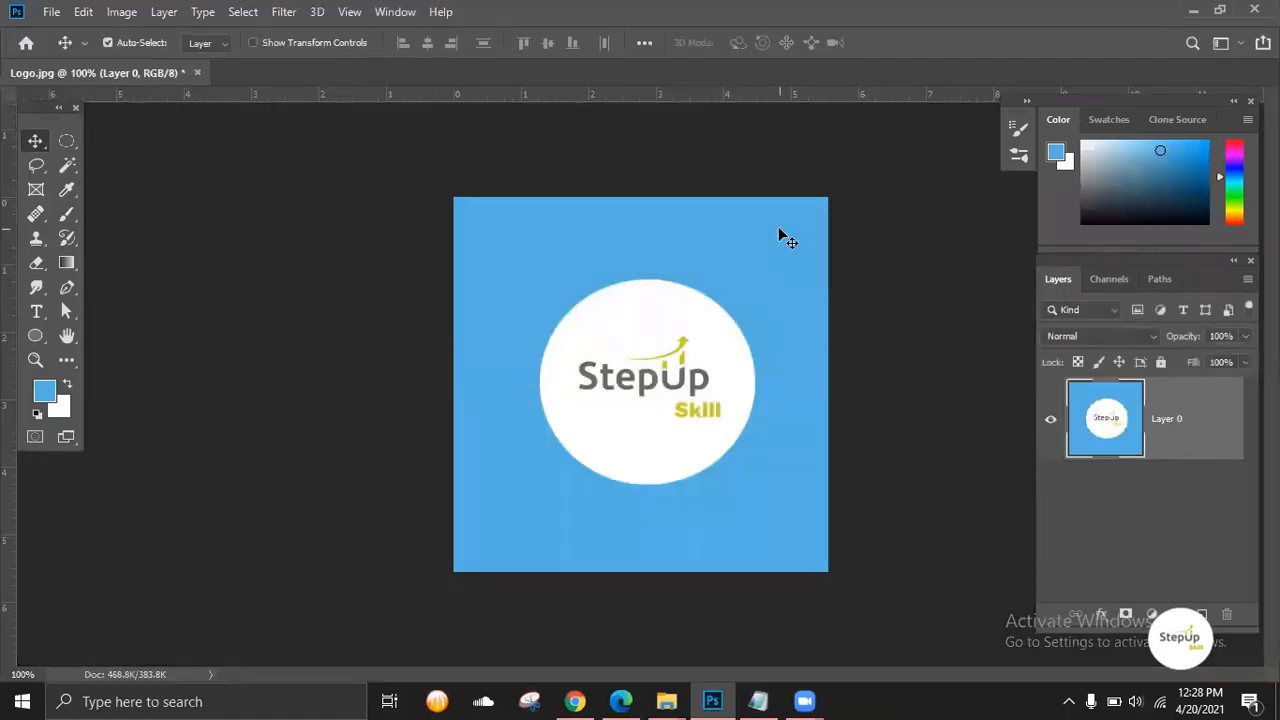
click(71, 165)
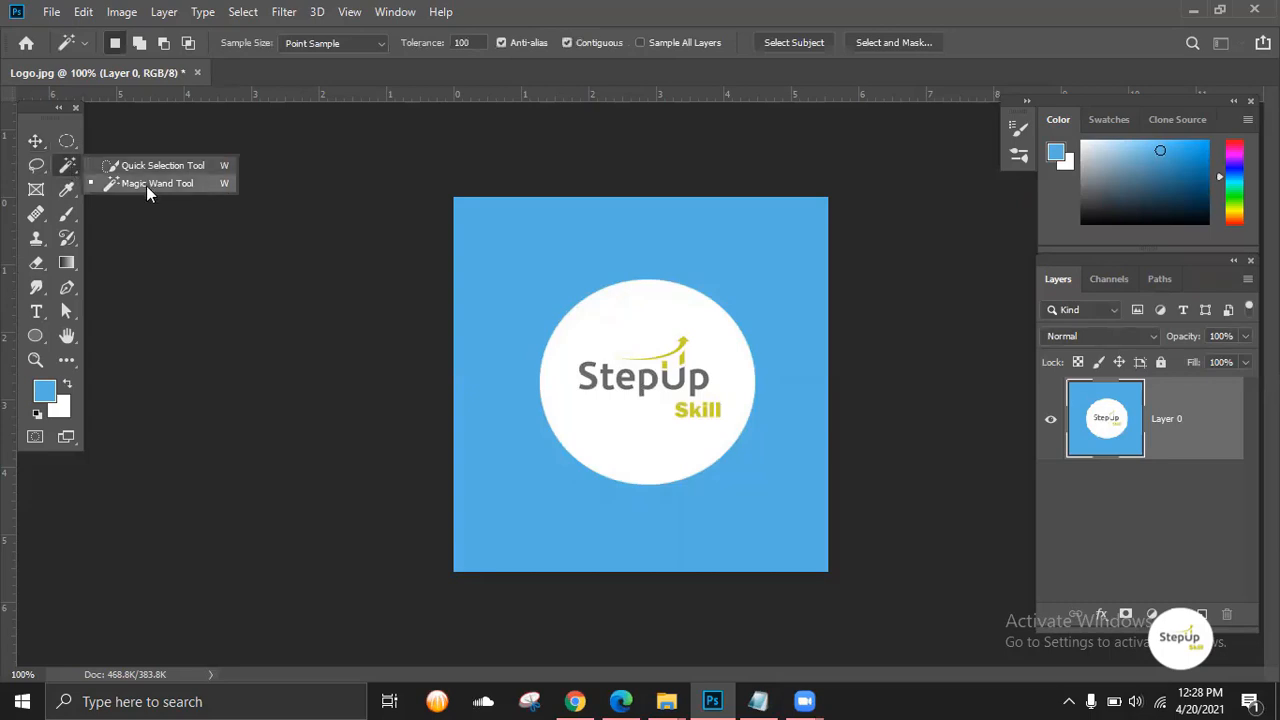
click(146, 185)
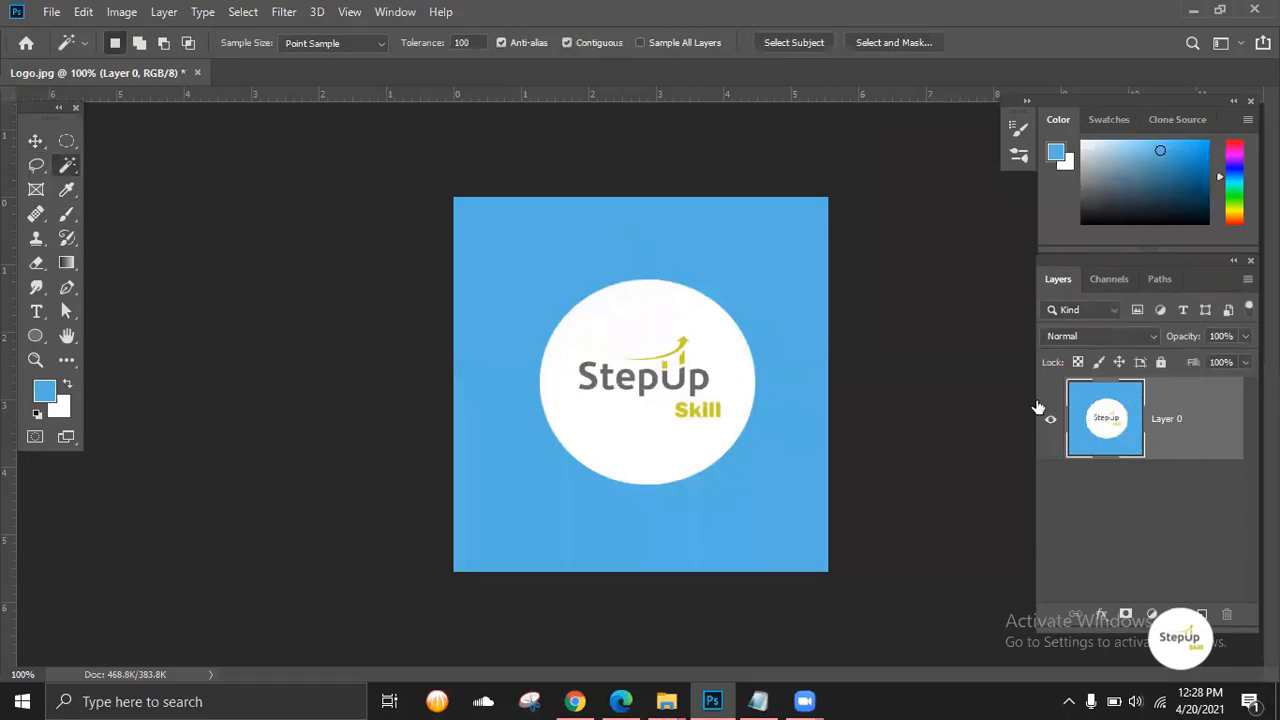
key(ctrl+z)
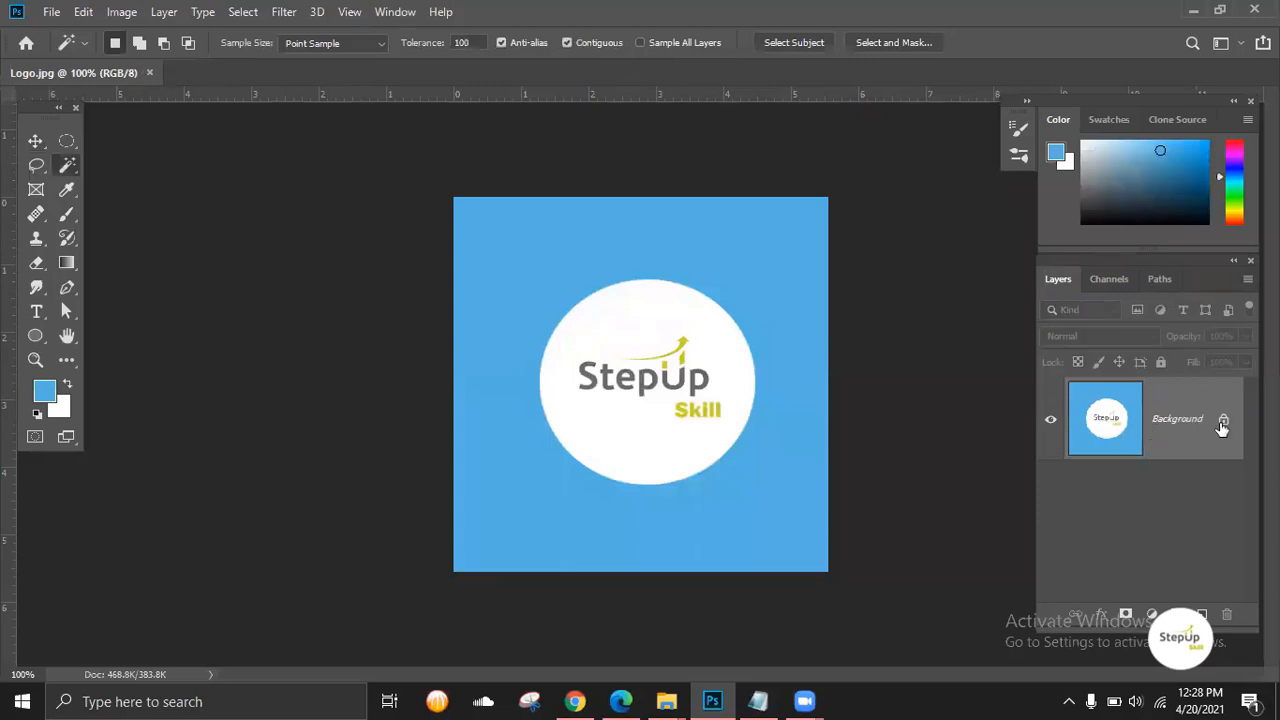
Unlock the logo's Background layer and dismiss the Layer Style settings without changes.
click(1223, 424)
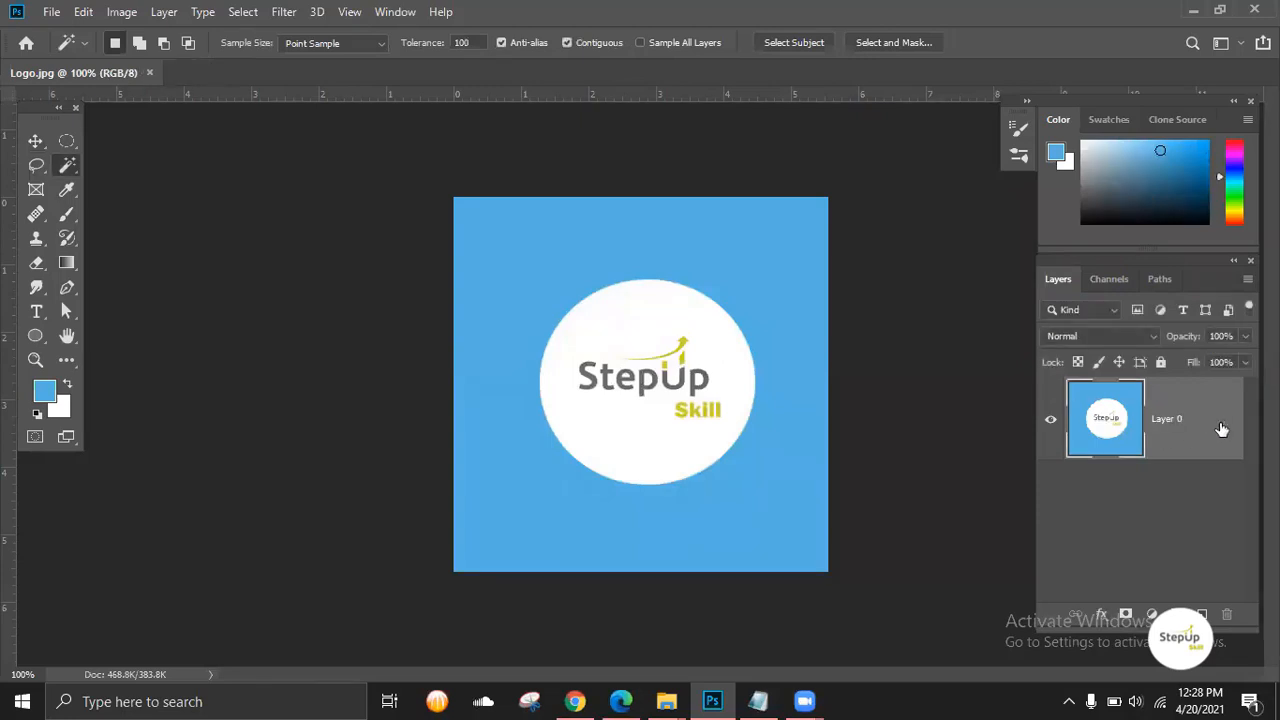
double_click(1221, 428)
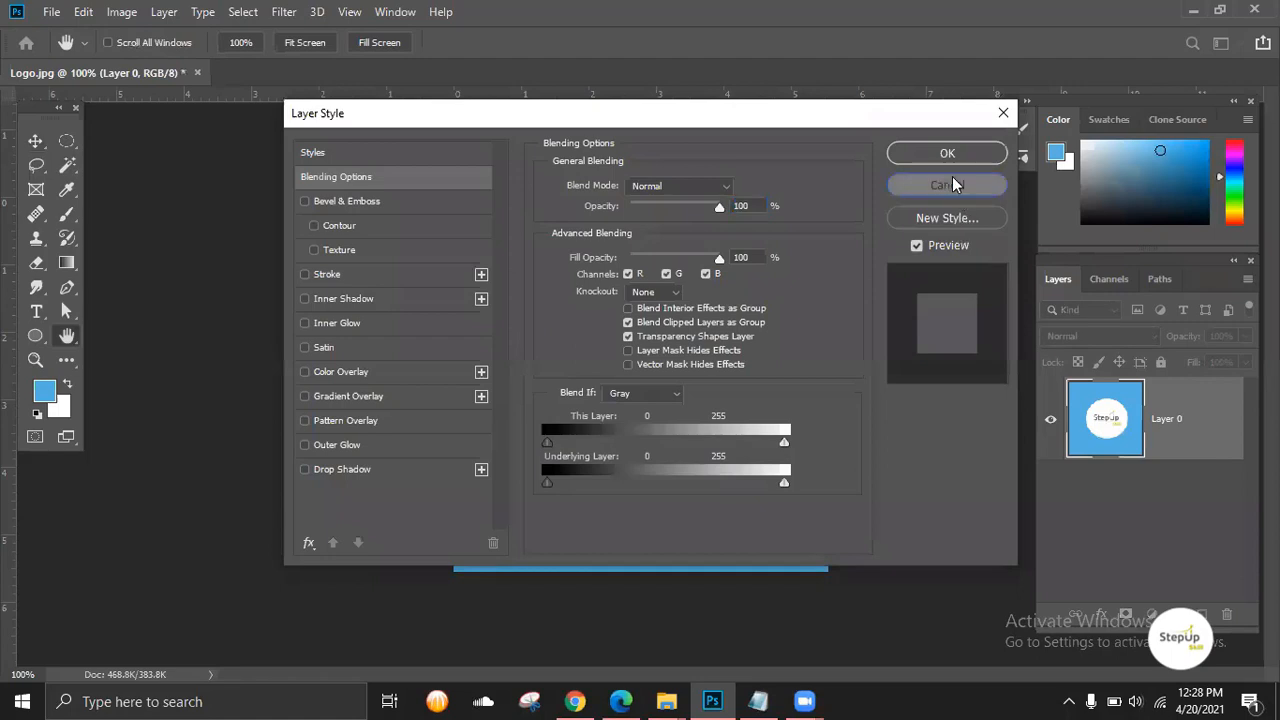
click(948, 186)
Select the blue area around the logo circle with the Magic Wand tool, delete it, and clear the selection.
right_click(64, 168)
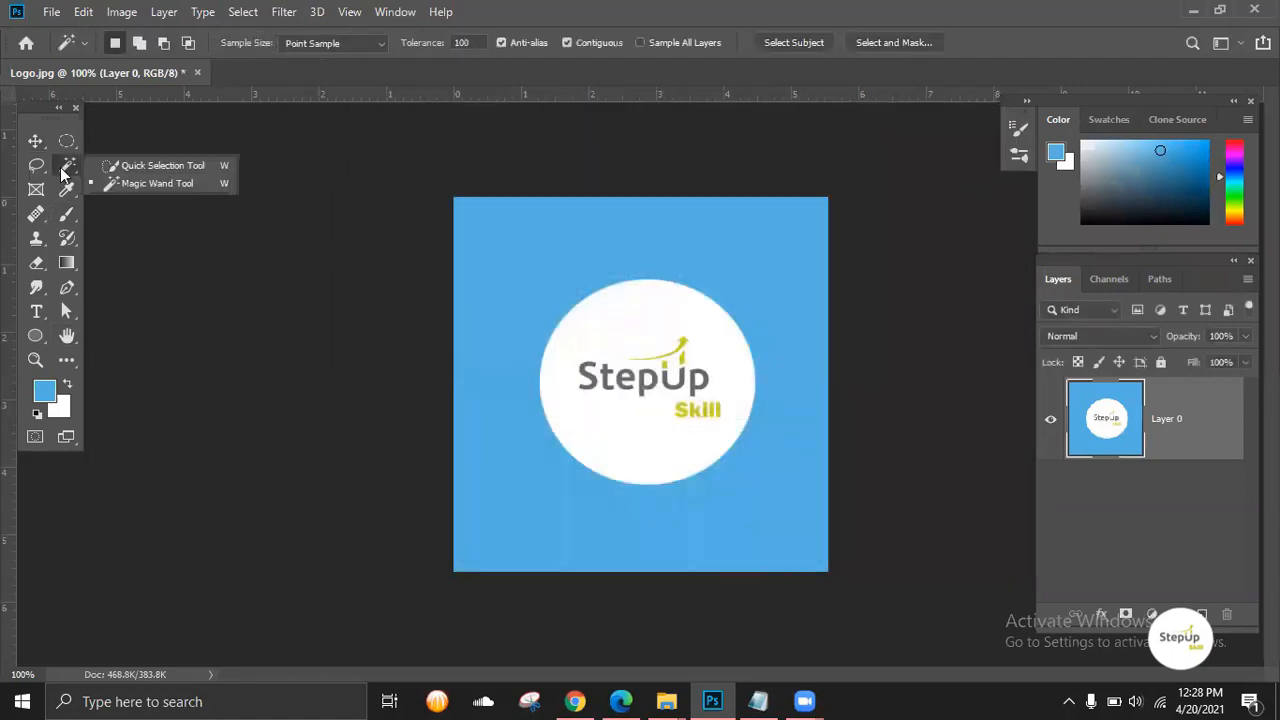
click(104, 185)
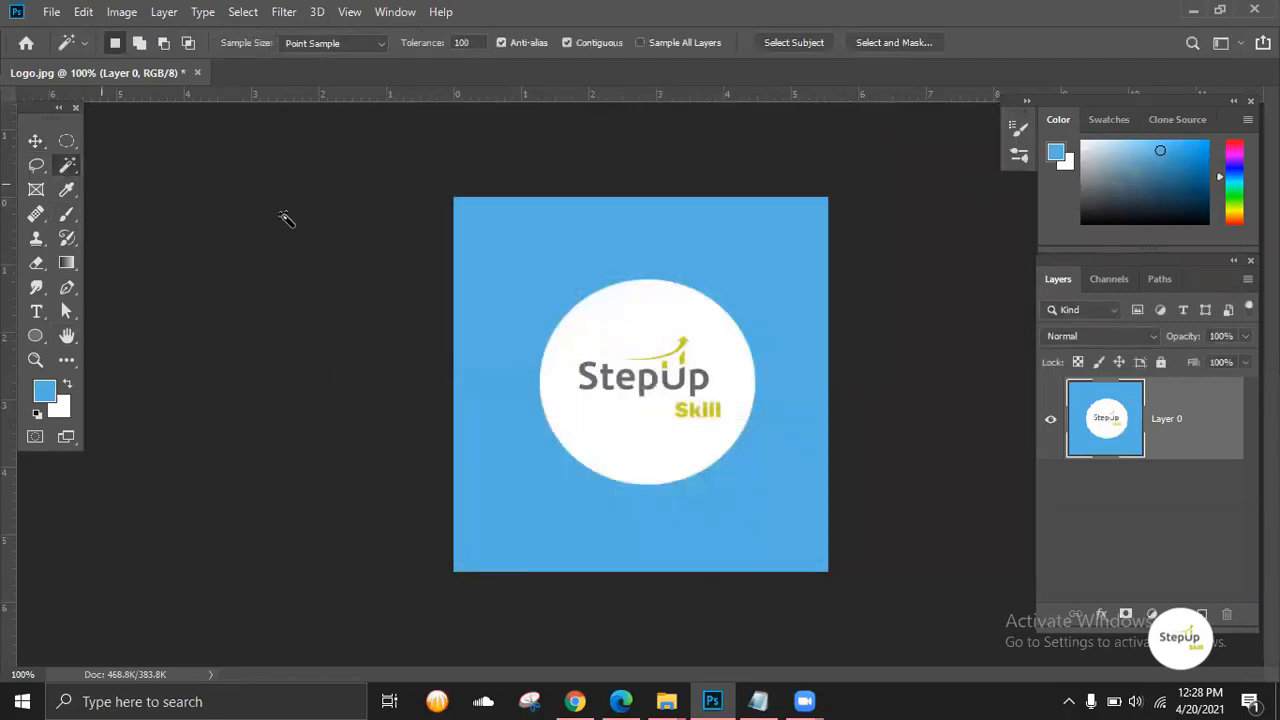
click(536, 252)
key(Delete)
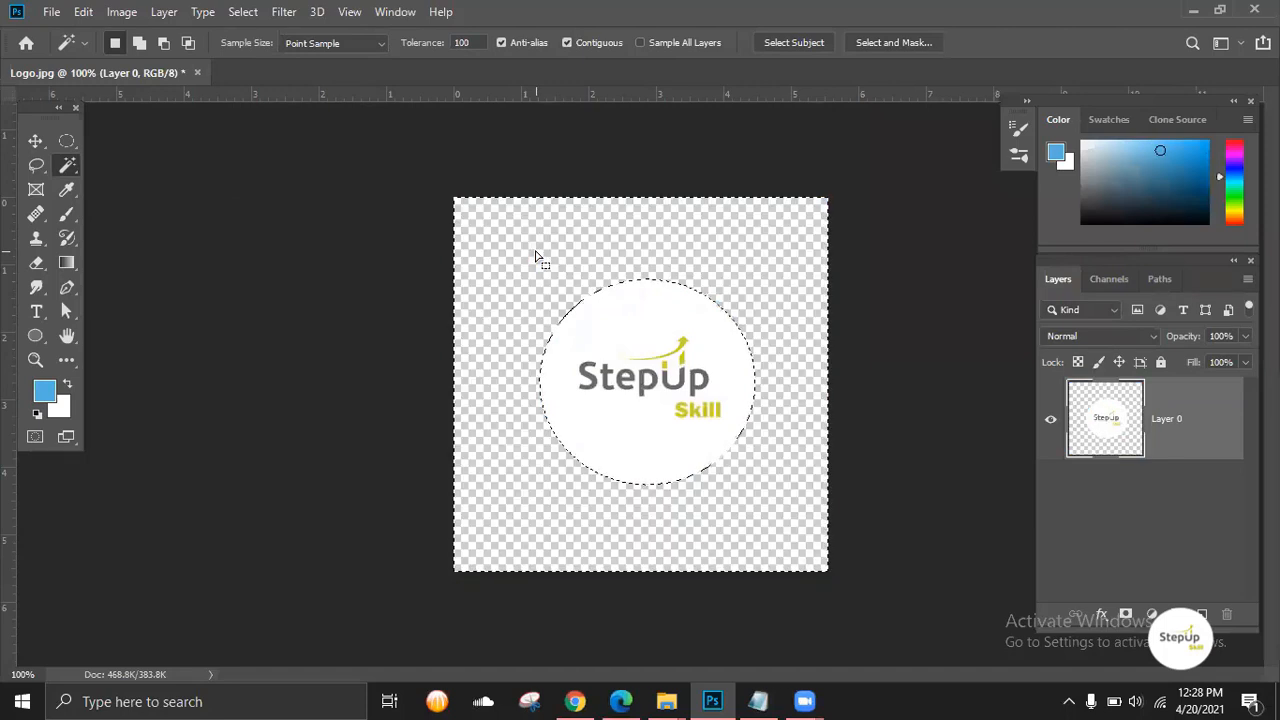
key(ctrl+d)
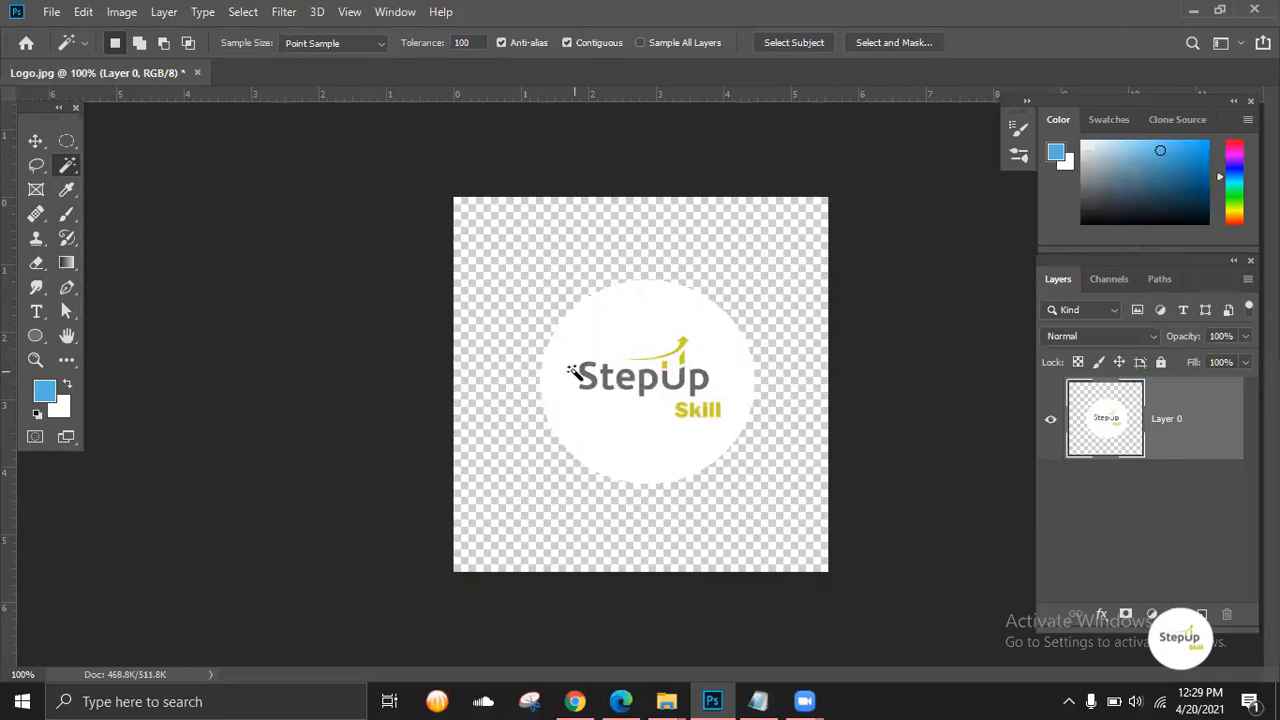
key(ctrl+plus)
key(ctrl+plus)
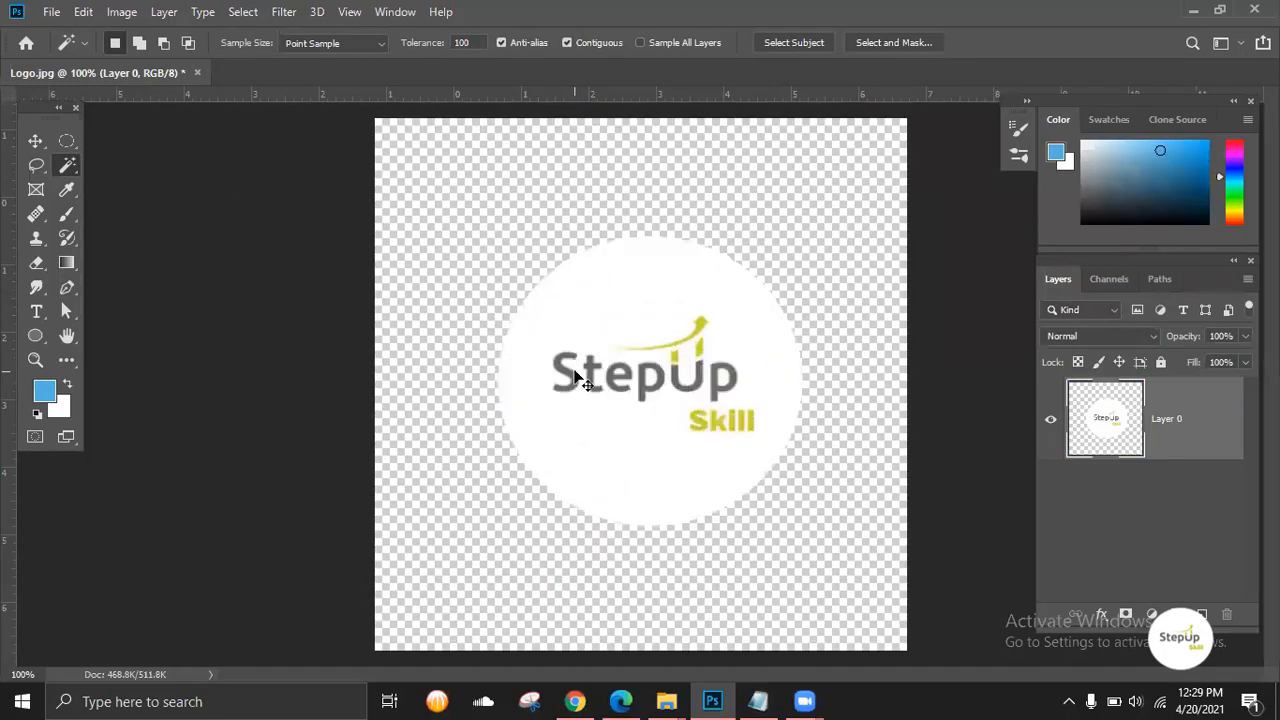
key(ctrl+minus)
key(ctrl+minus)
key(ctrl+minus)
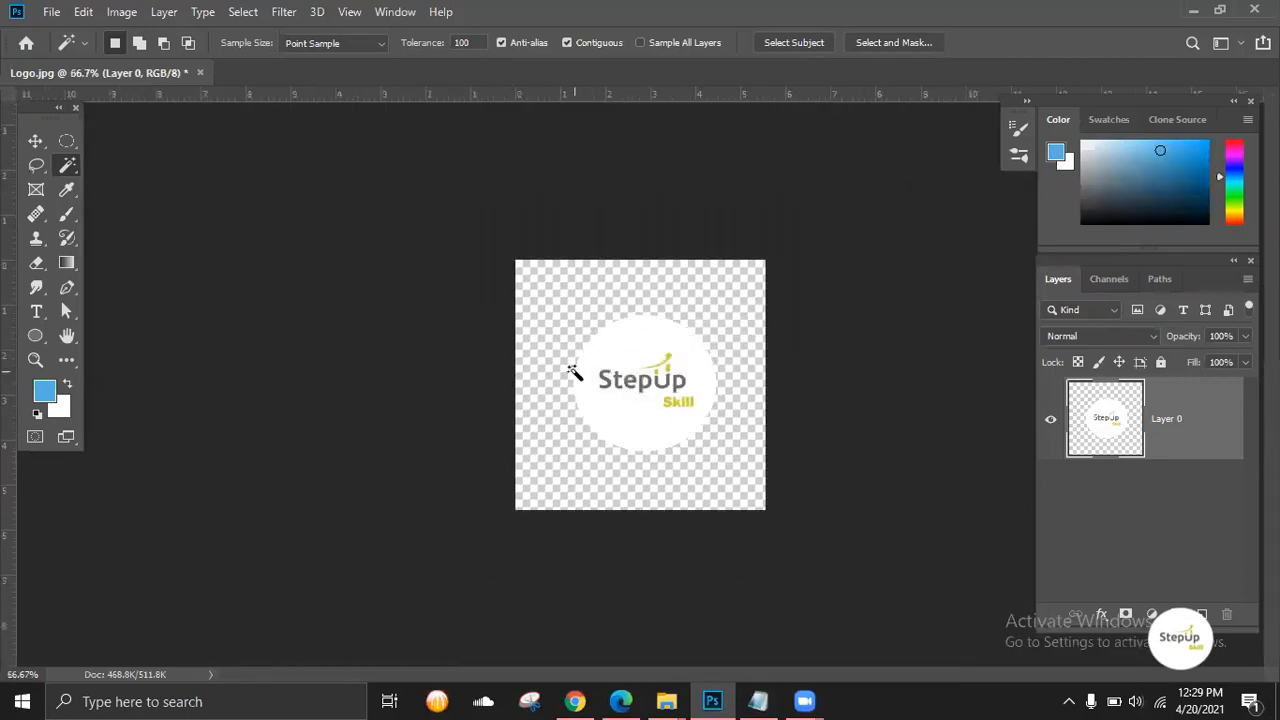
key(ctrl+plus)
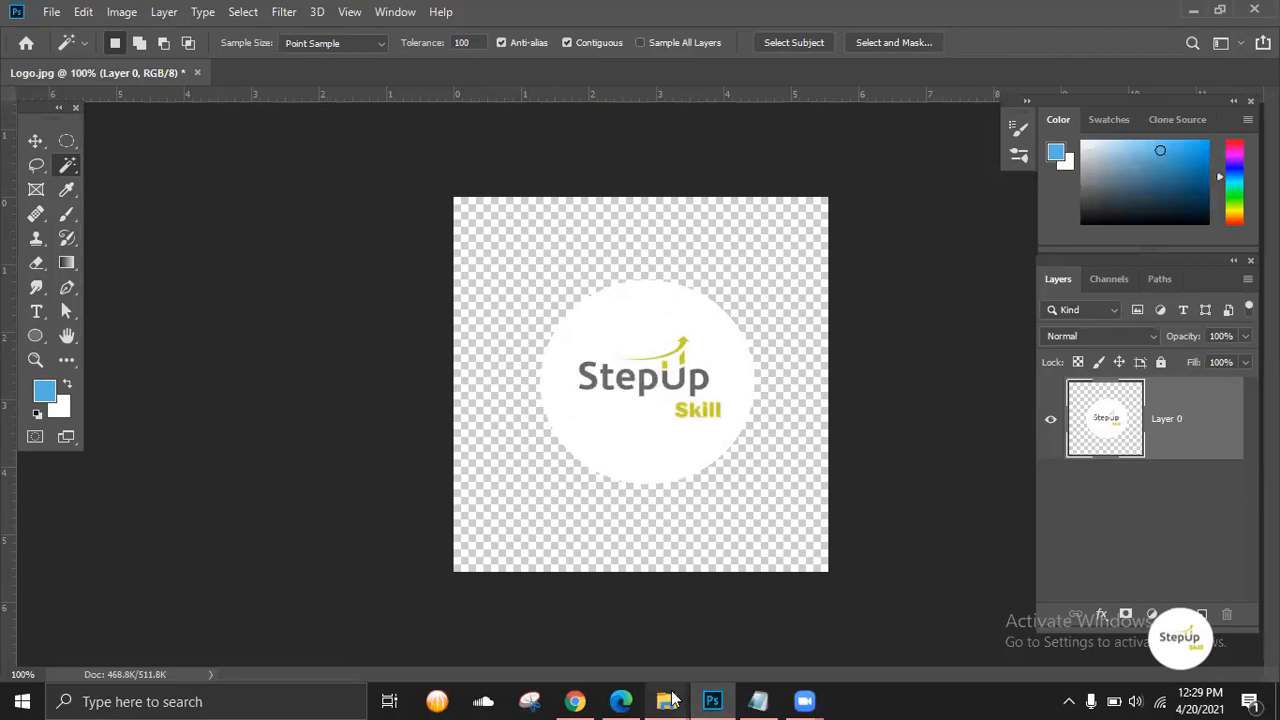
Start a Save for Web (Legacy) export of the logo and set the format to PNG-24.
click(48, 13)
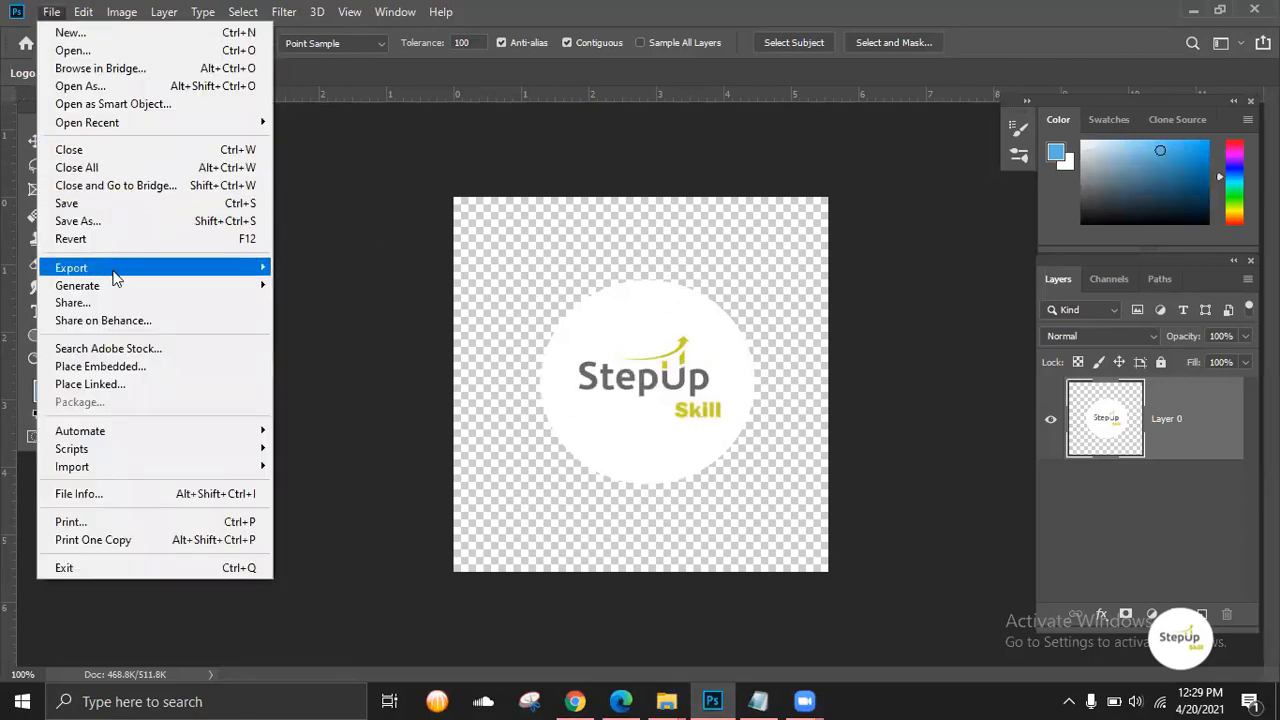
mouse_move(114, 270)
click(327, 188)
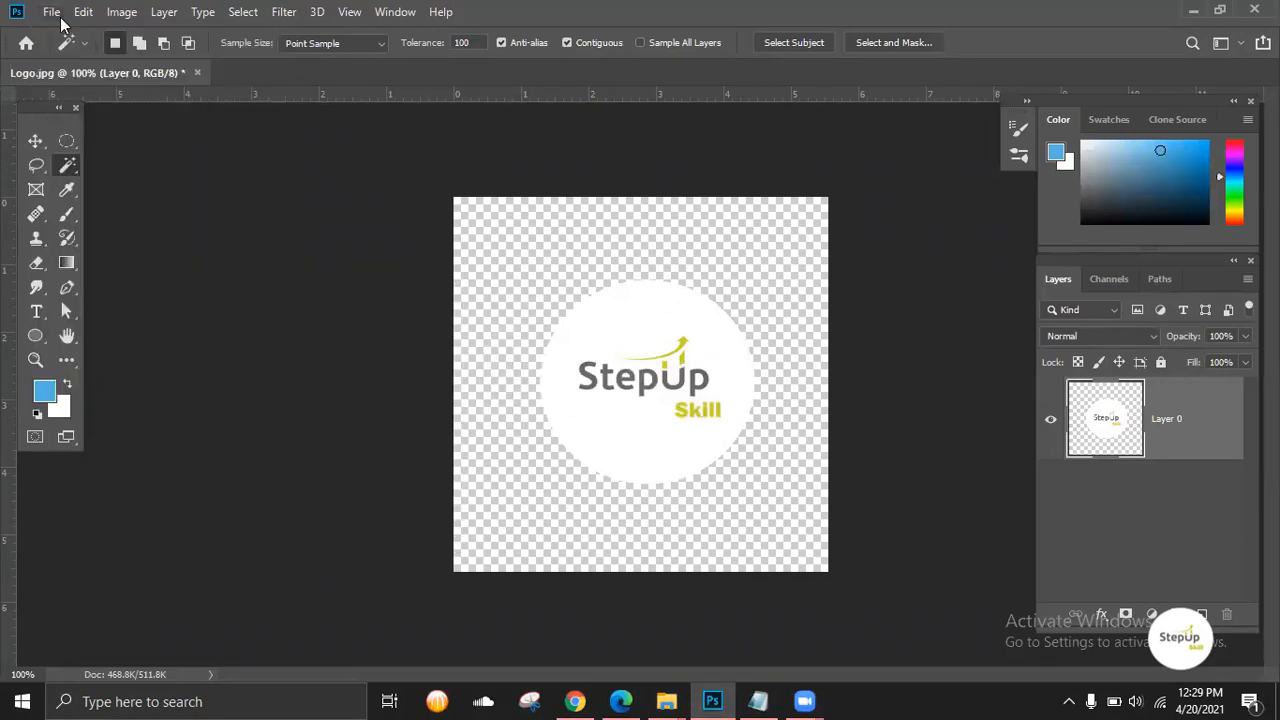
click(52, 14)
mouse_move(118, 270)
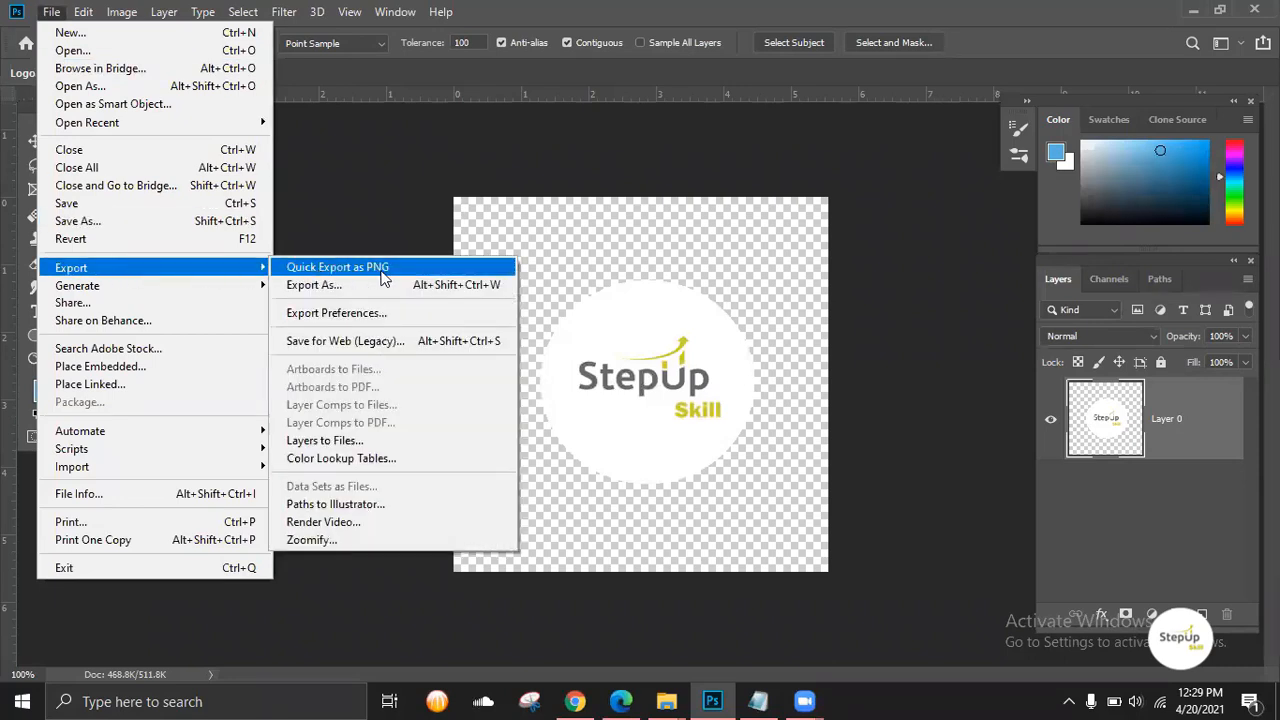
click(341, 341)
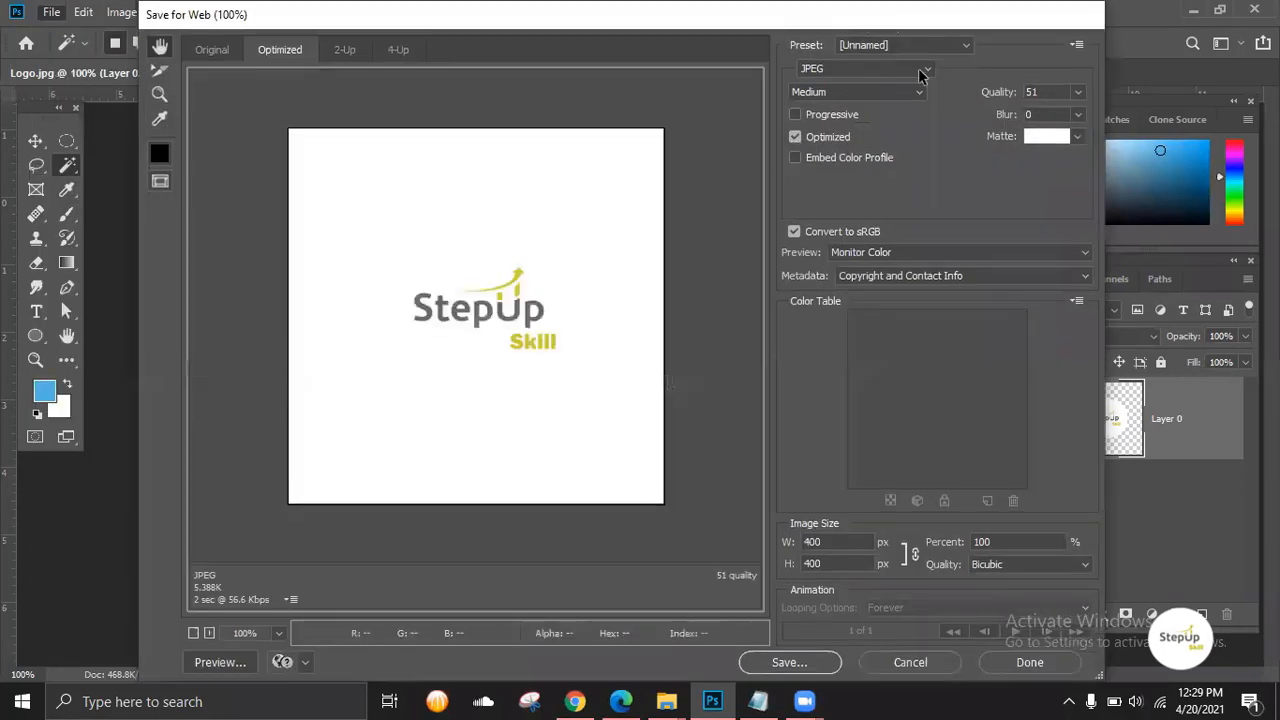
click(924, 70)
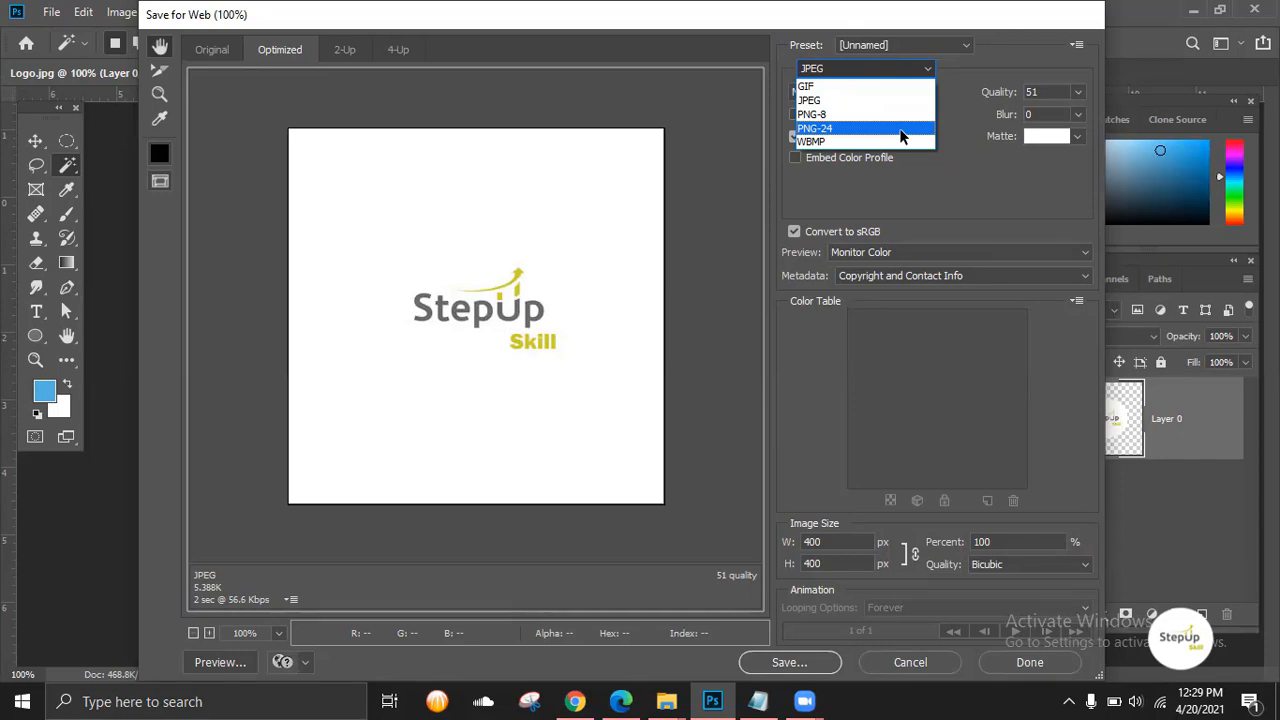
click(827, 135)
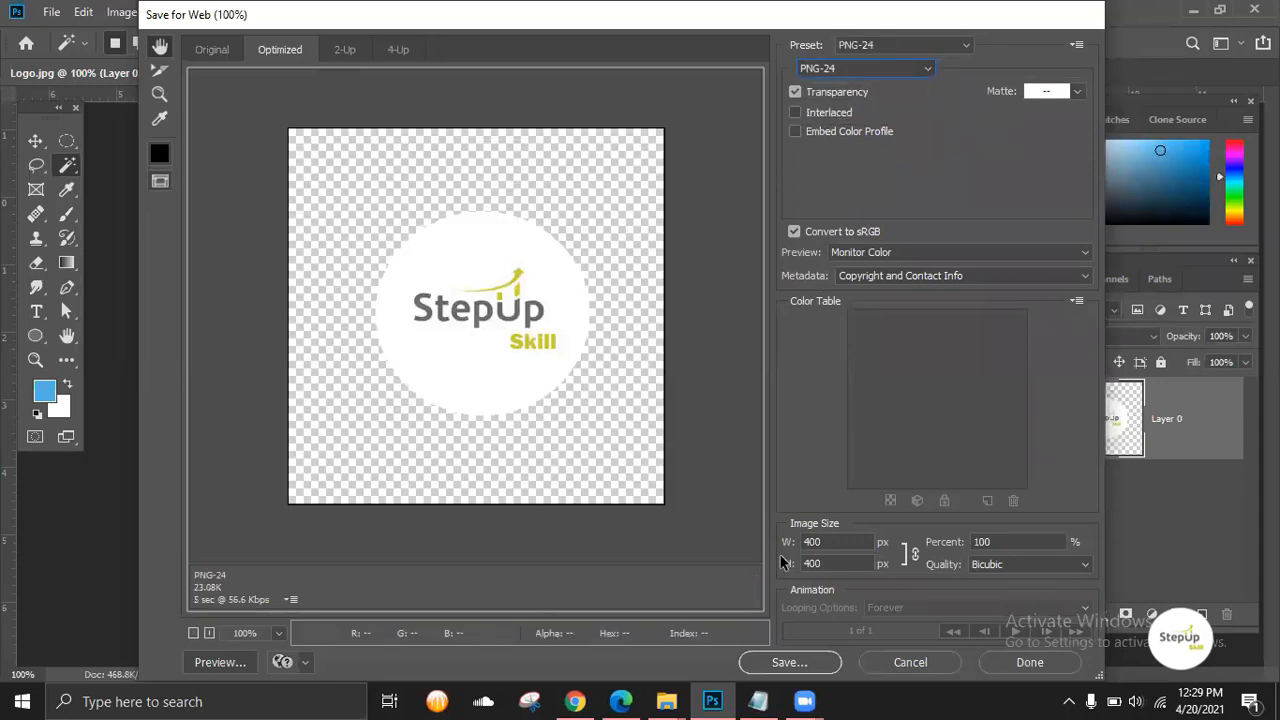
Save the optimized logo in the 333333 folder with the file name "Logo design".
click(789, 662)
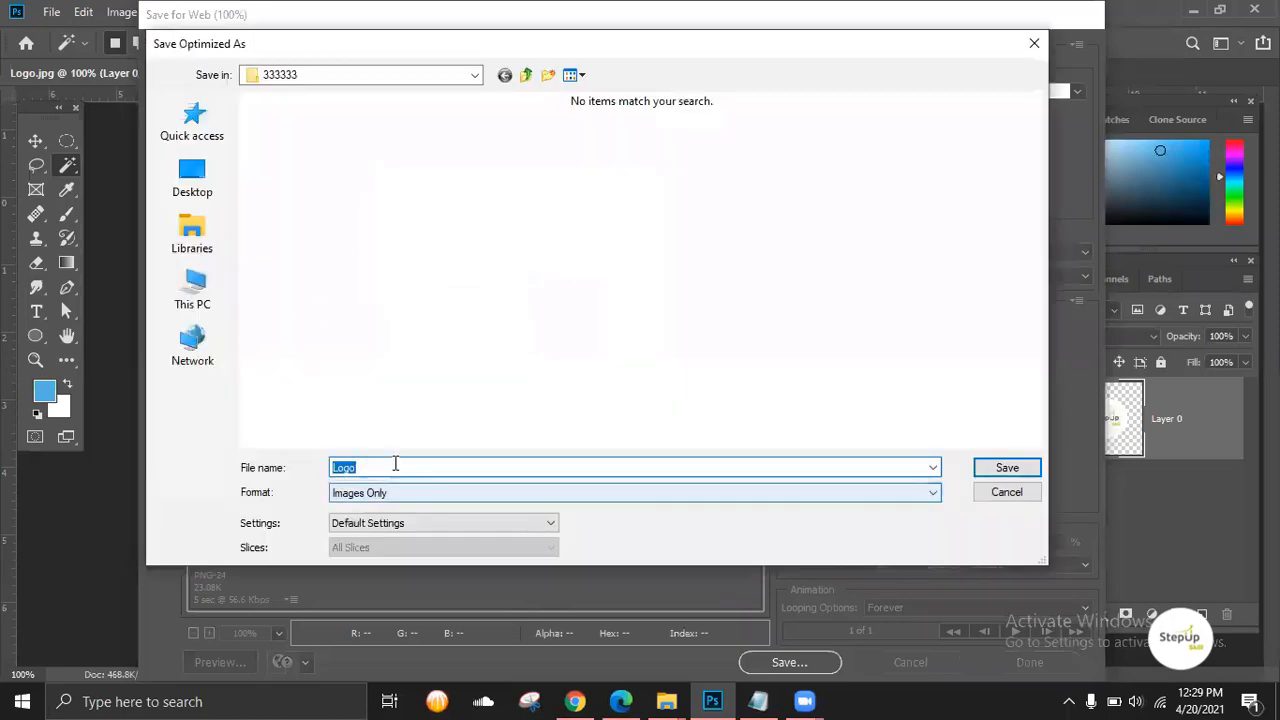
click(400, 467)
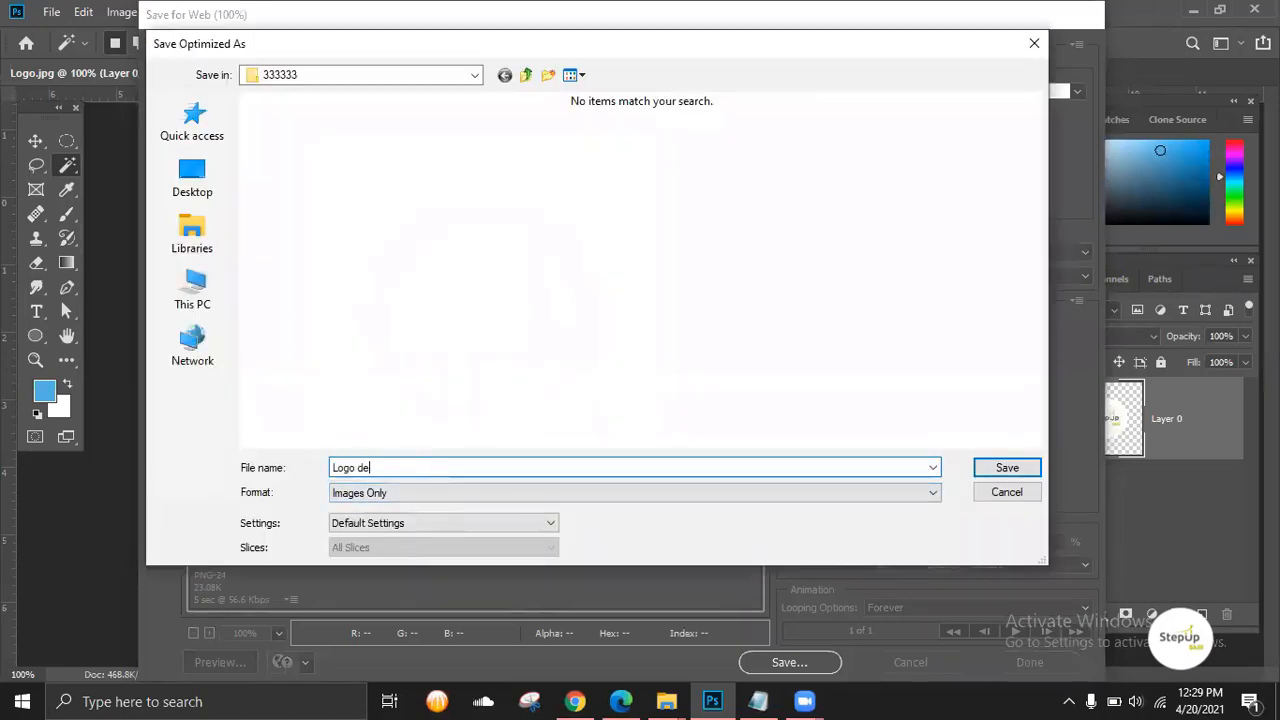
text(design)
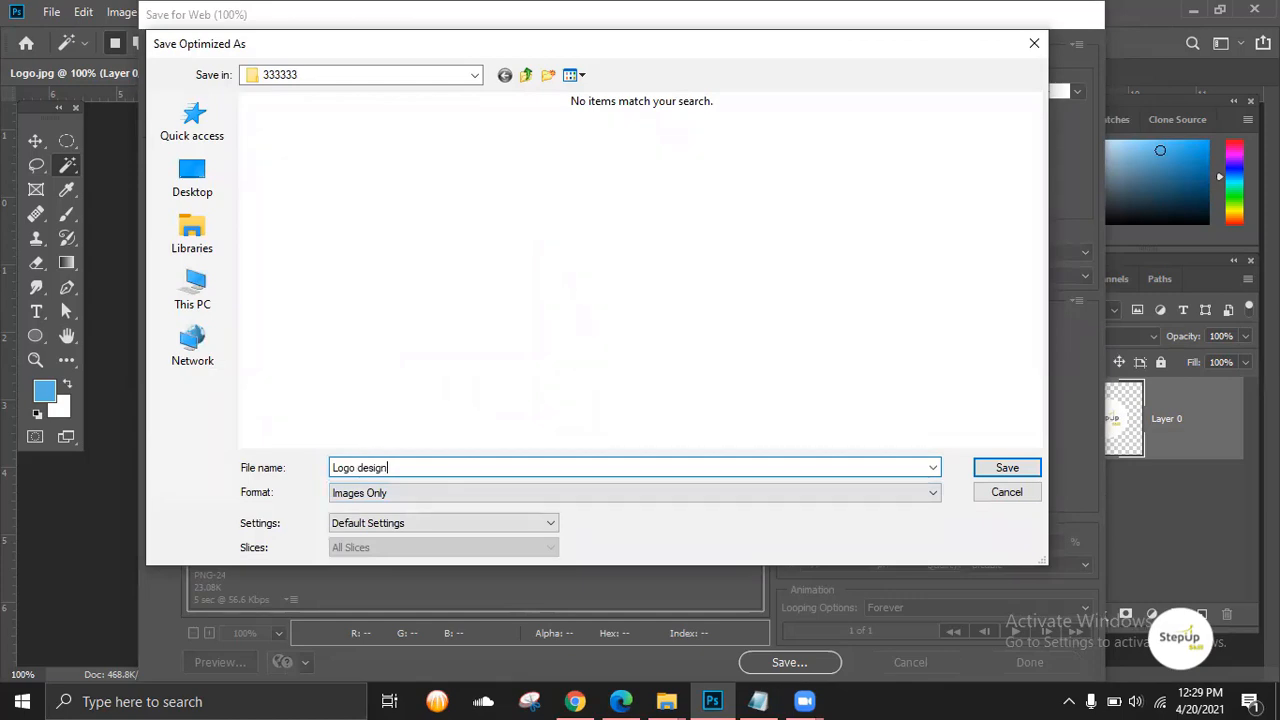
key(Return)
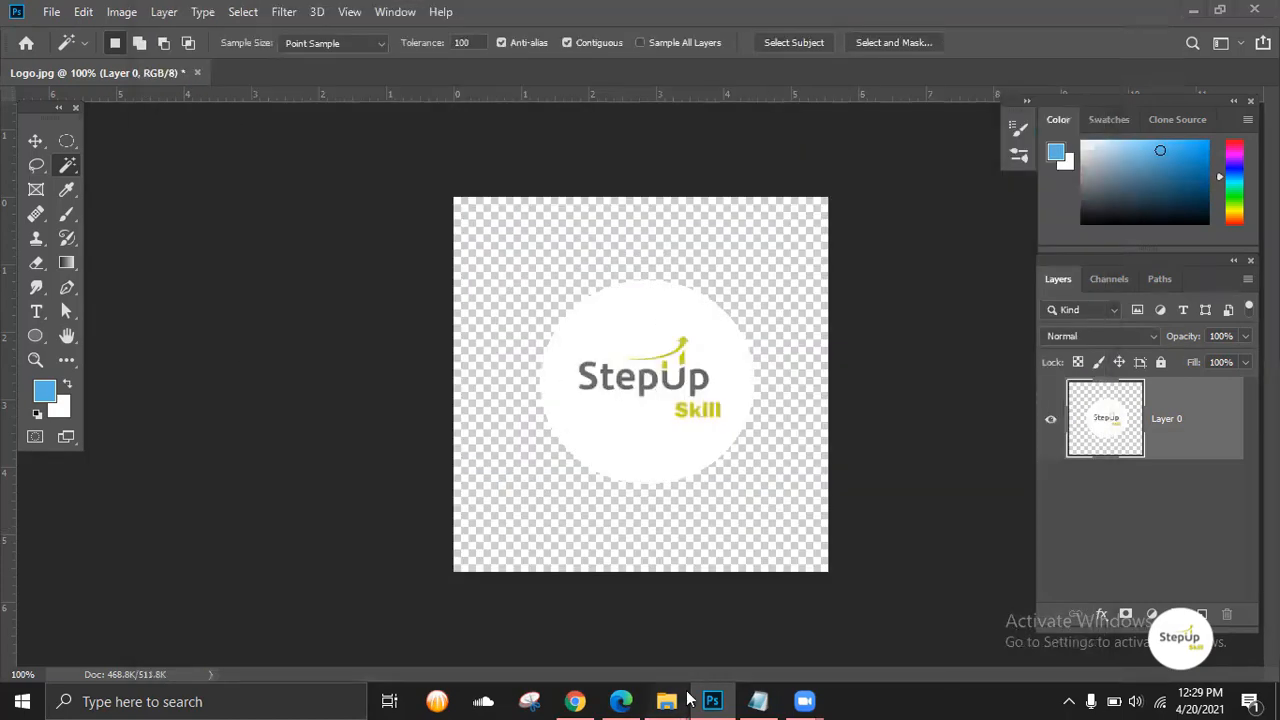
Switch to the 333333 folder in File Explorer and compare the exported Logo-design file with the original Logo.
mouse_move(666, 701)
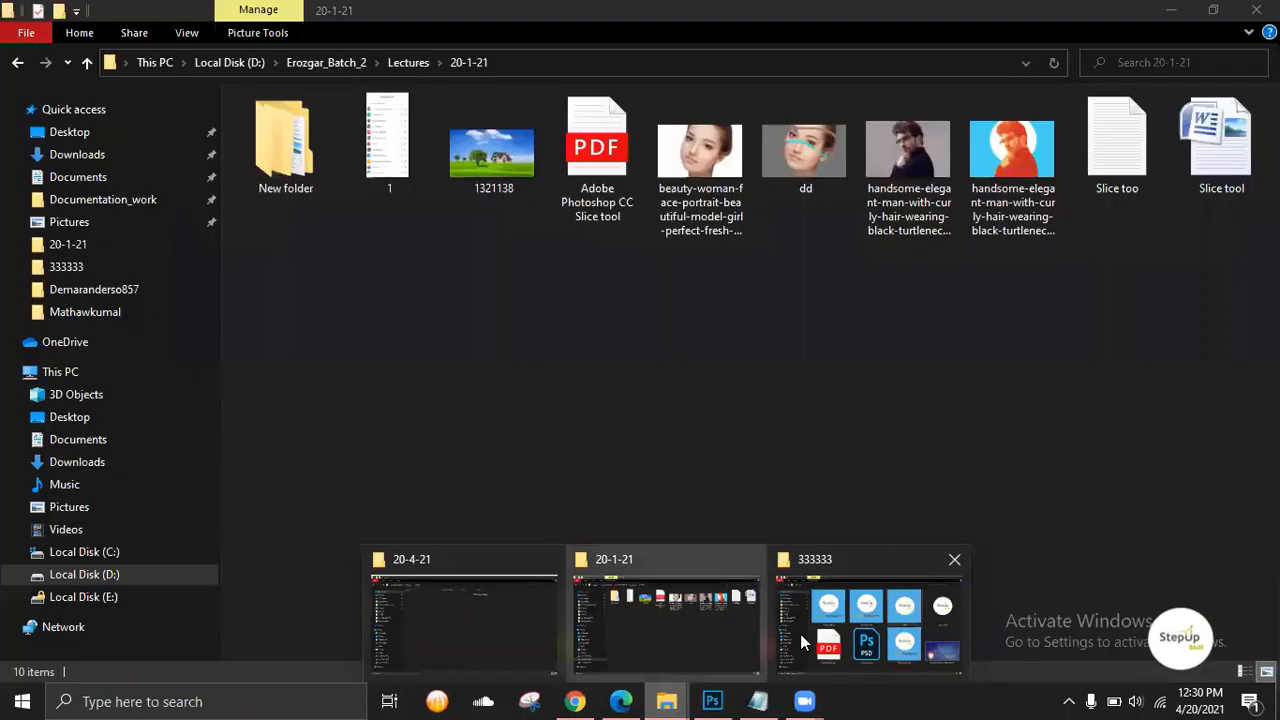
click(800, 634)
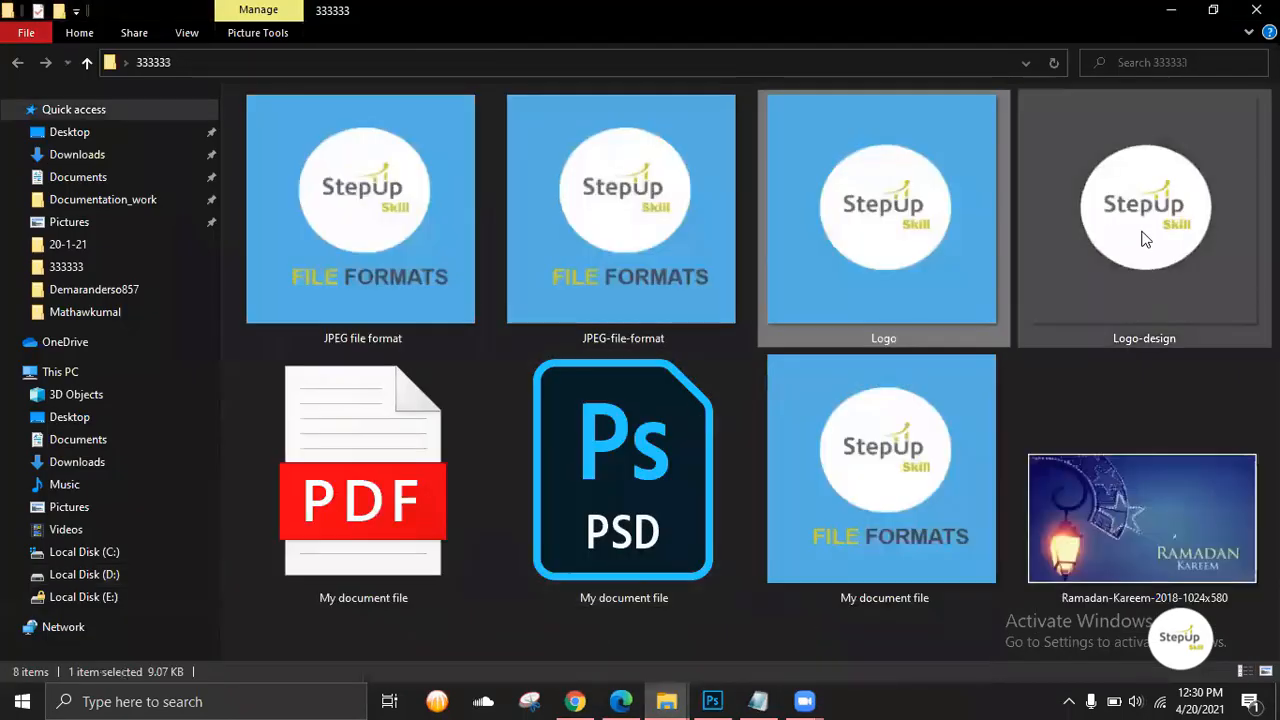
click(1143, 237)
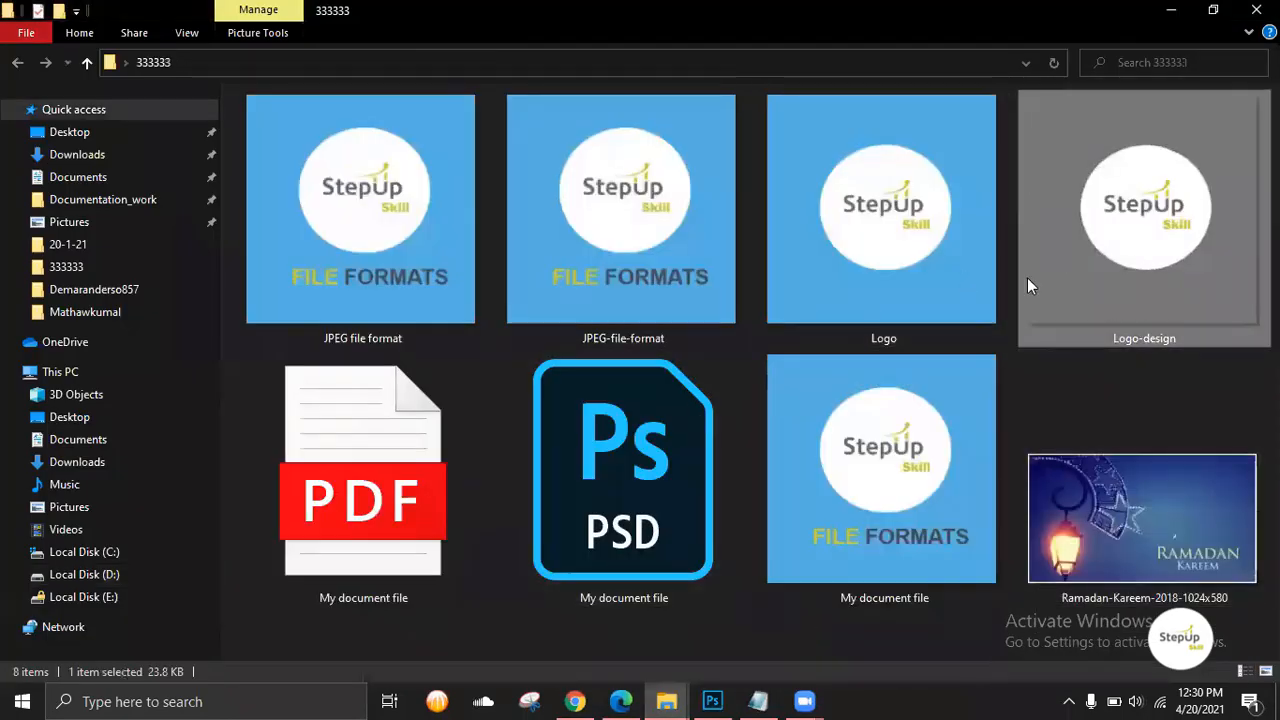
right_click(1050, 237)
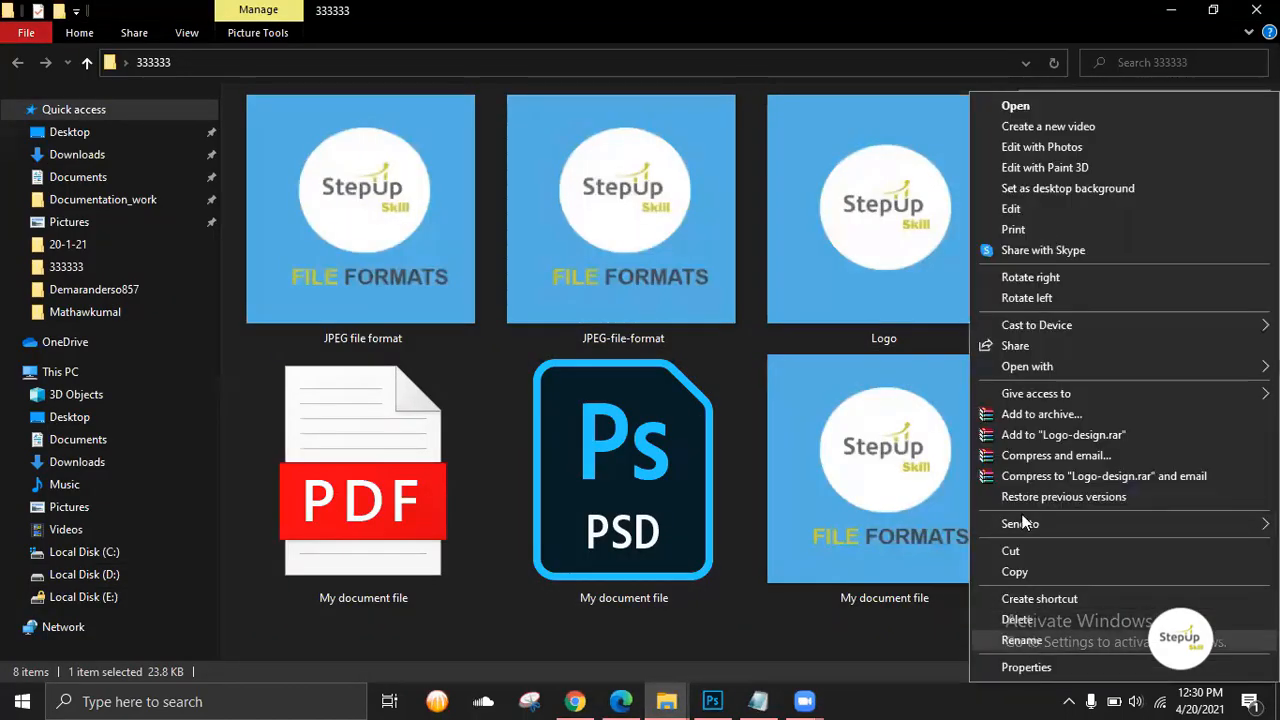
click(896, 206)
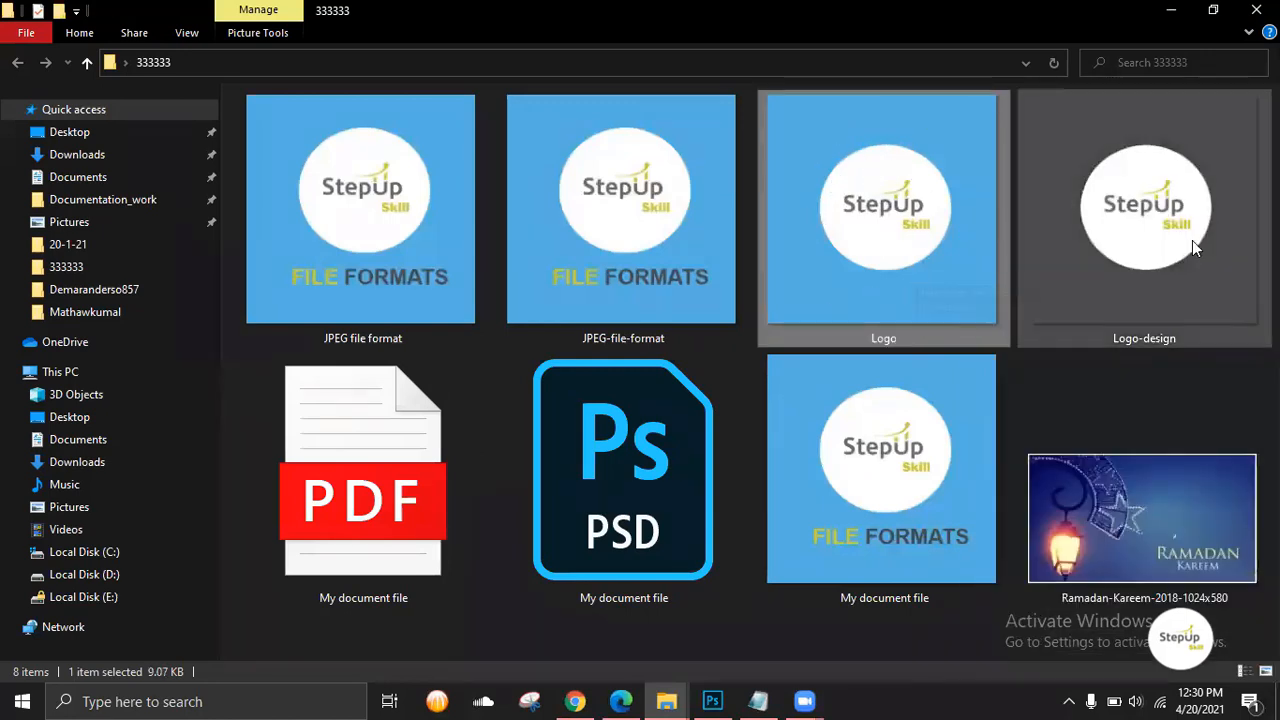
click(1176, 210)
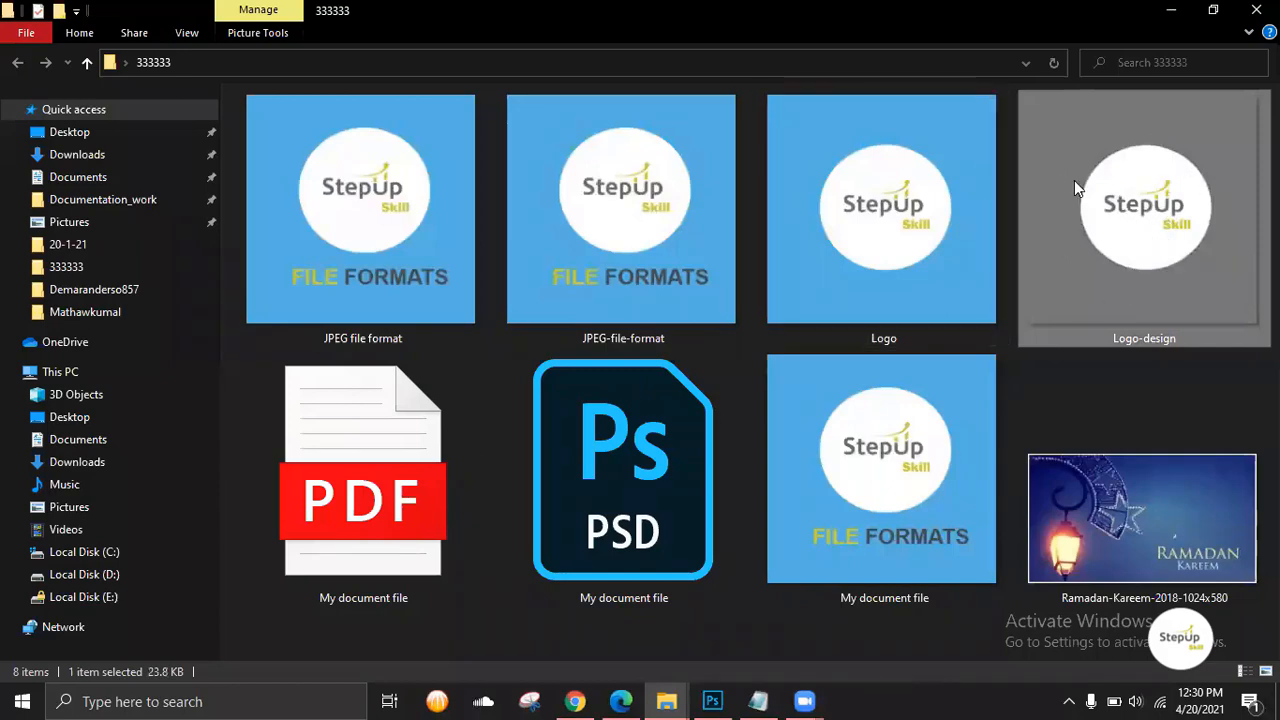
Check the file type in the Logo-design file's properties, then close the properties.
right_click(1078, 300)
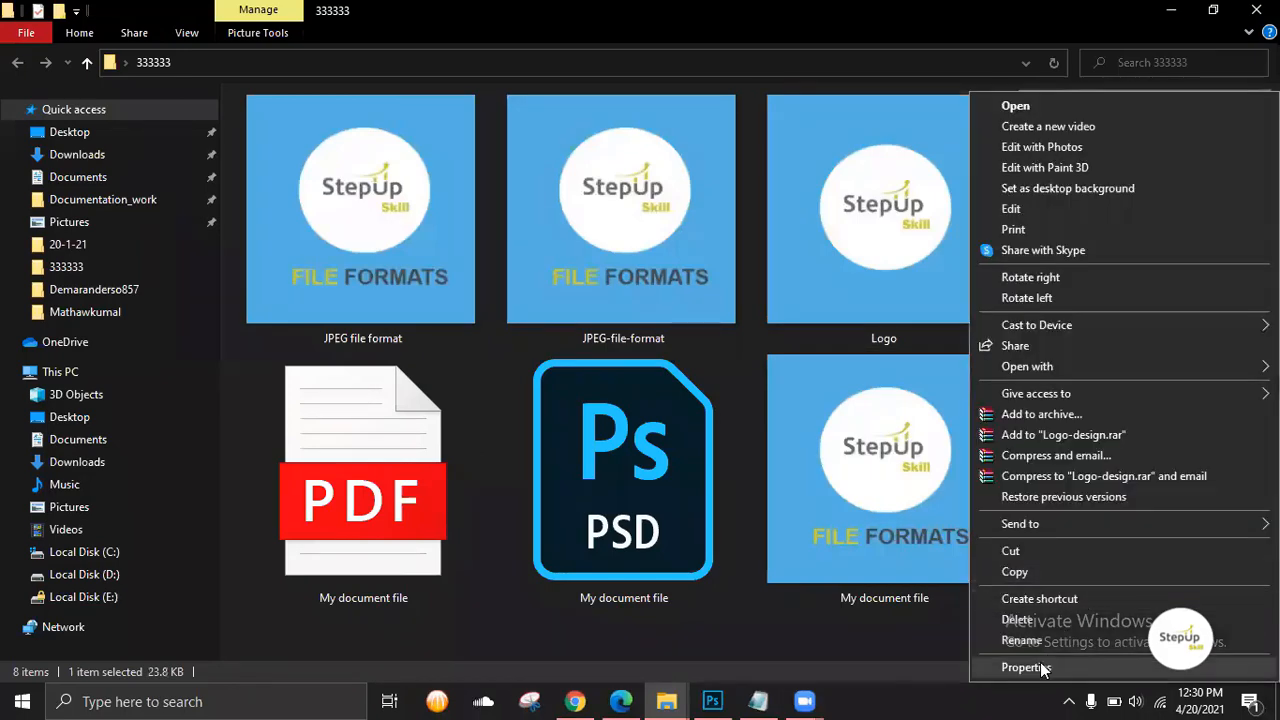
click(1043, 665)
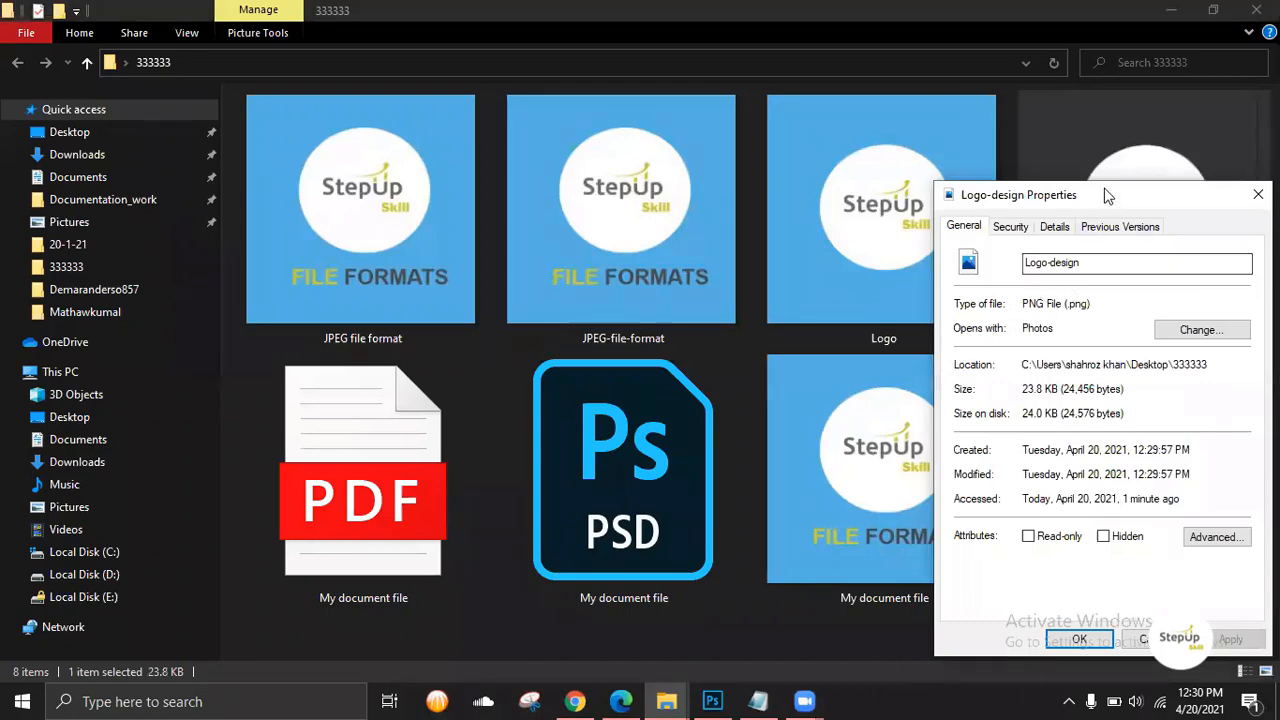
drag(1108, 196, 696, 191)
drag(605, 298, 677, 298)
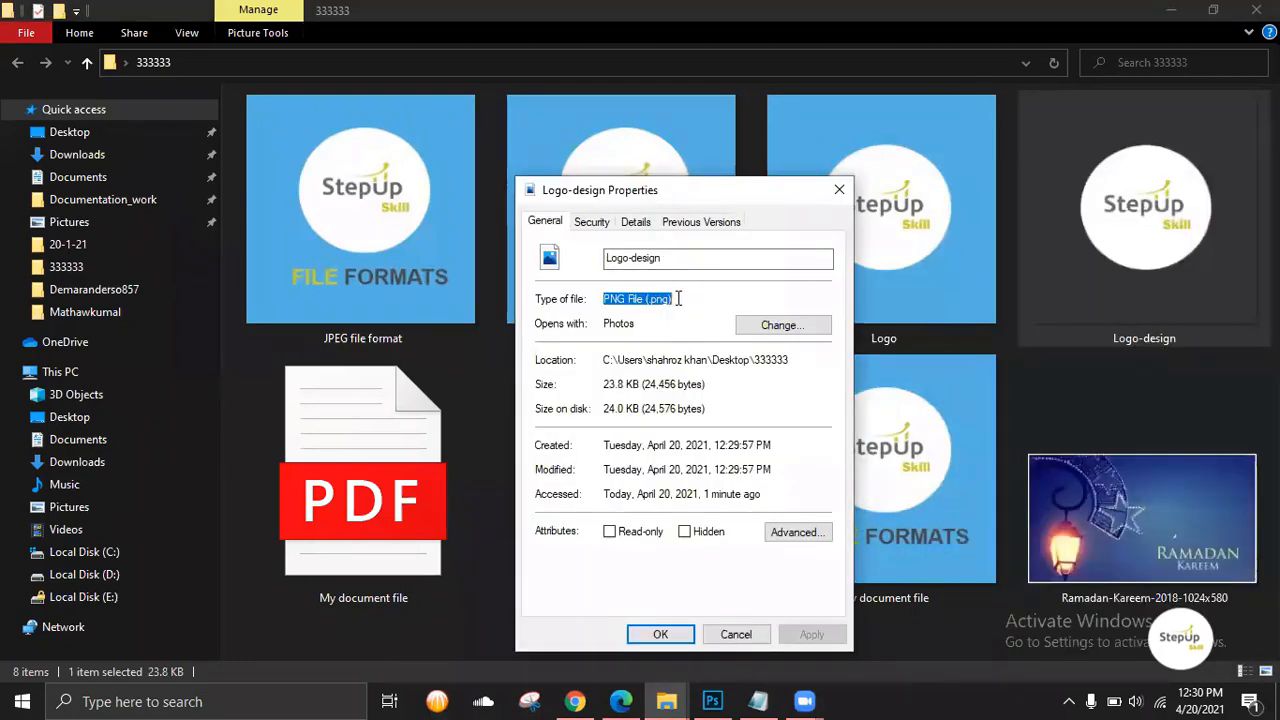
click(840, 189)
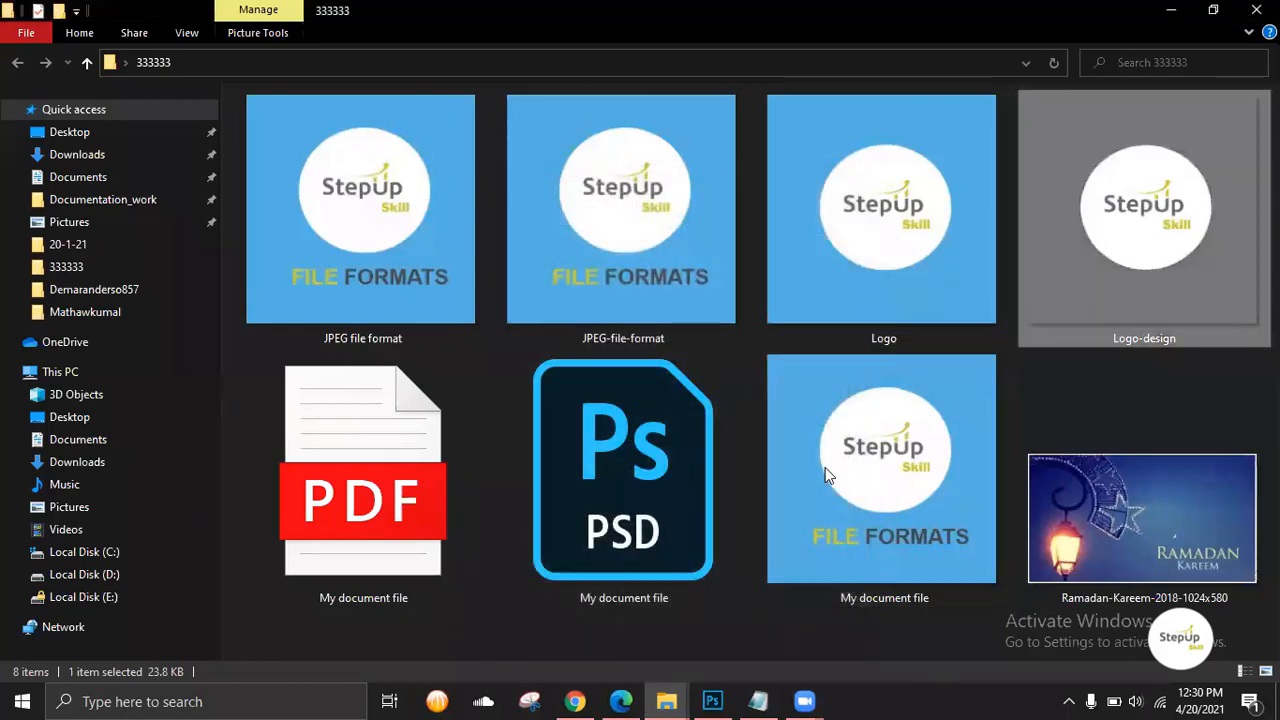
Bring the Ramadan-Kareem-2018-1024x580 image from the folder into Photoshop as its own document.
click(1118, 515)
click(712, 701)
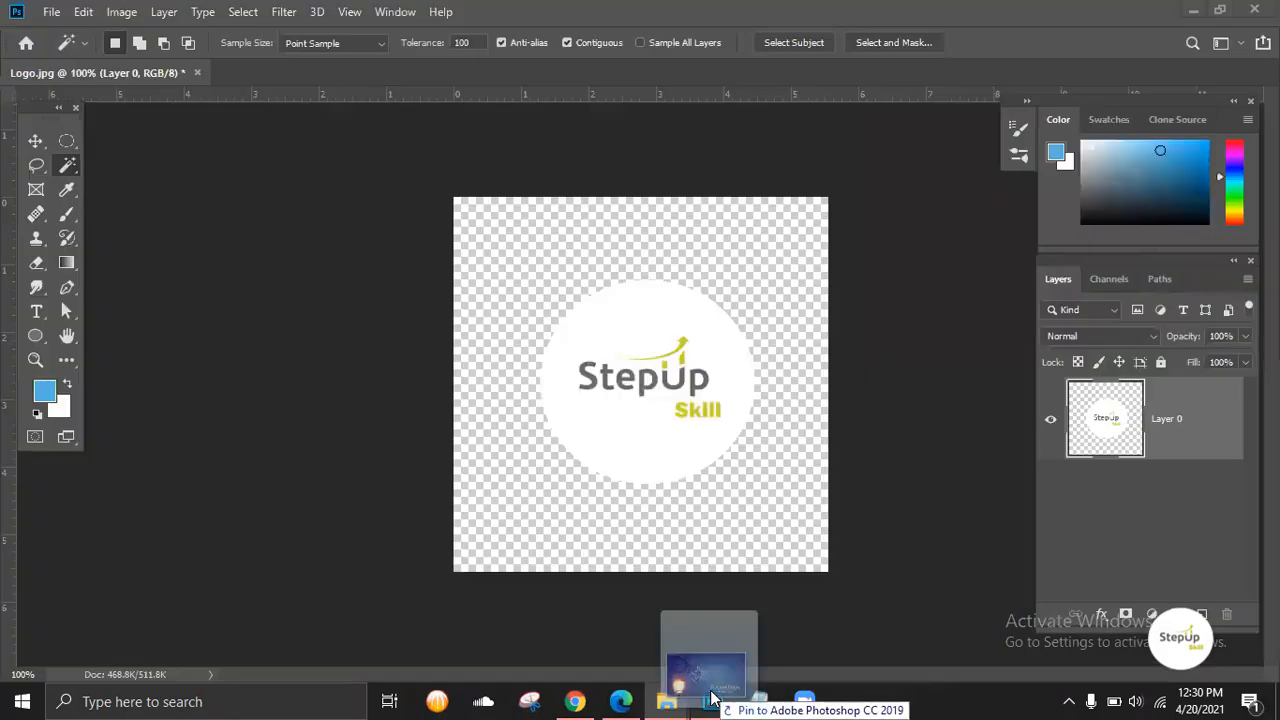
drag(420, 90, 403, 69)
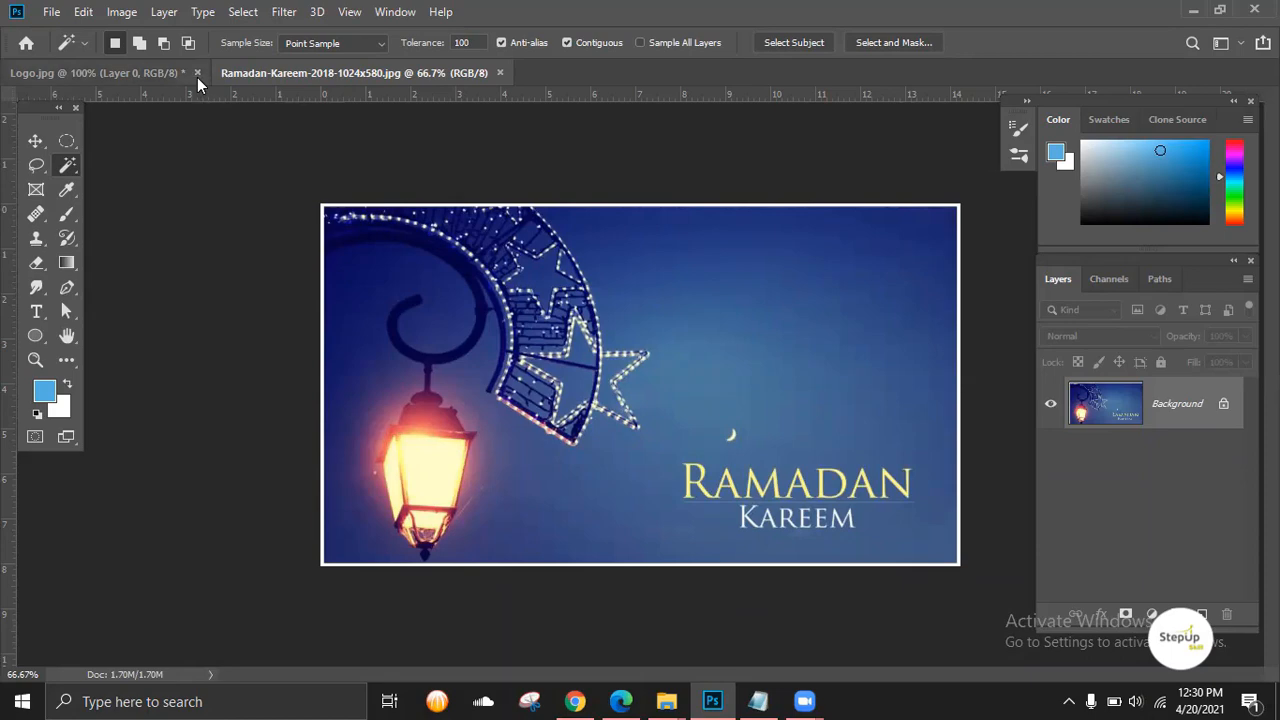
Bring the Logo-design PNG from the 333333 folder into Photoshop as a separate document.
mouse_move(666, 701)
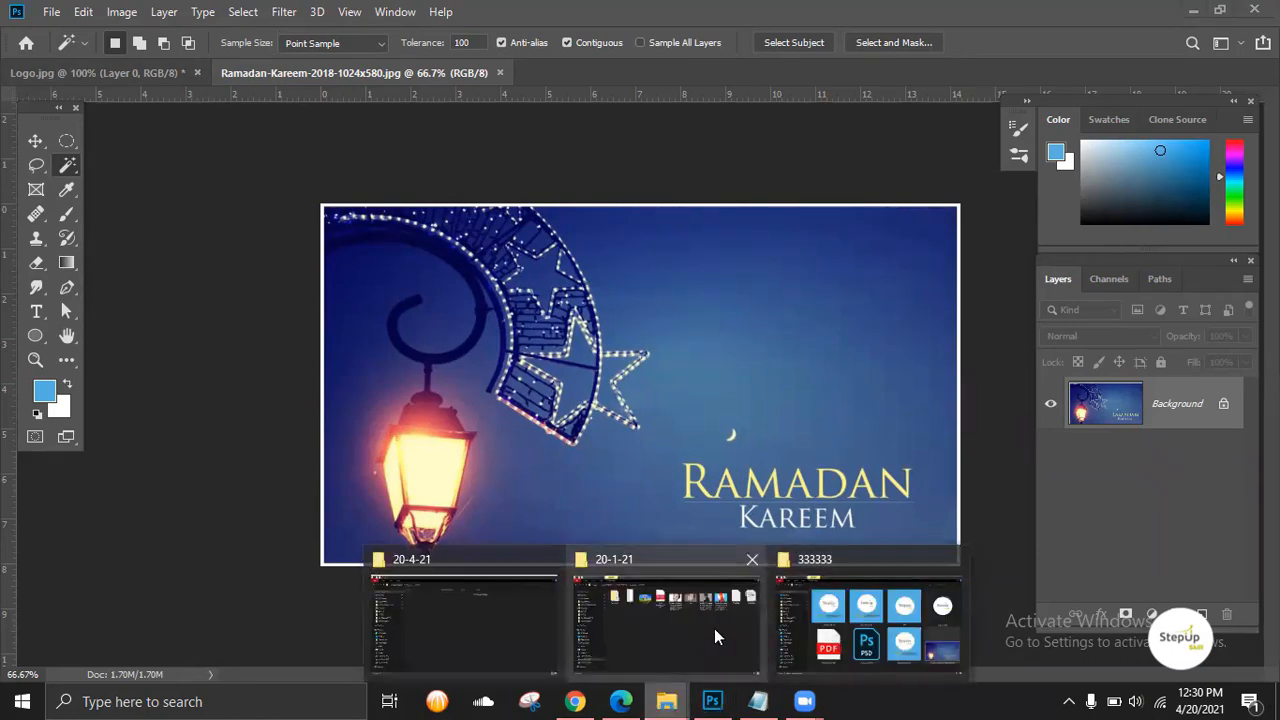
click(868, 620)
drag(1124, 229, 594, 64)
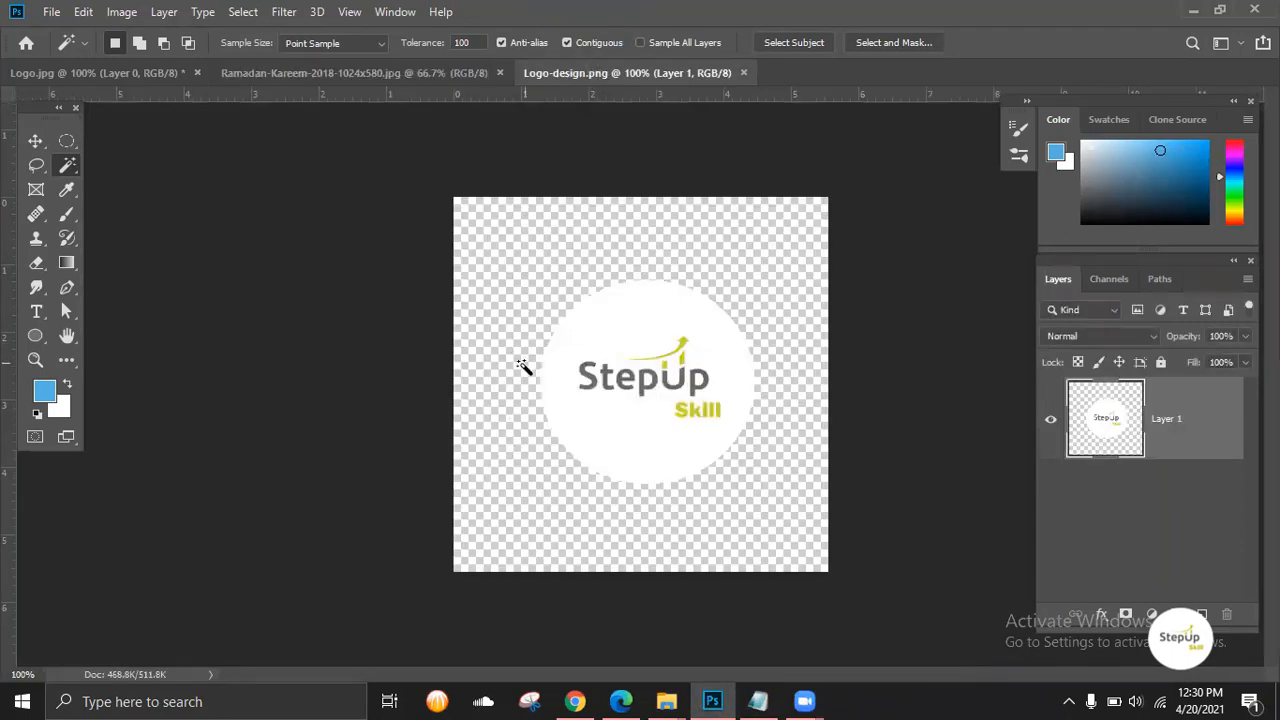
Copy the entire canvas of the Logo-design document and paste it into the Ramadan-Kareem image as a new layer.
click(522, 375)
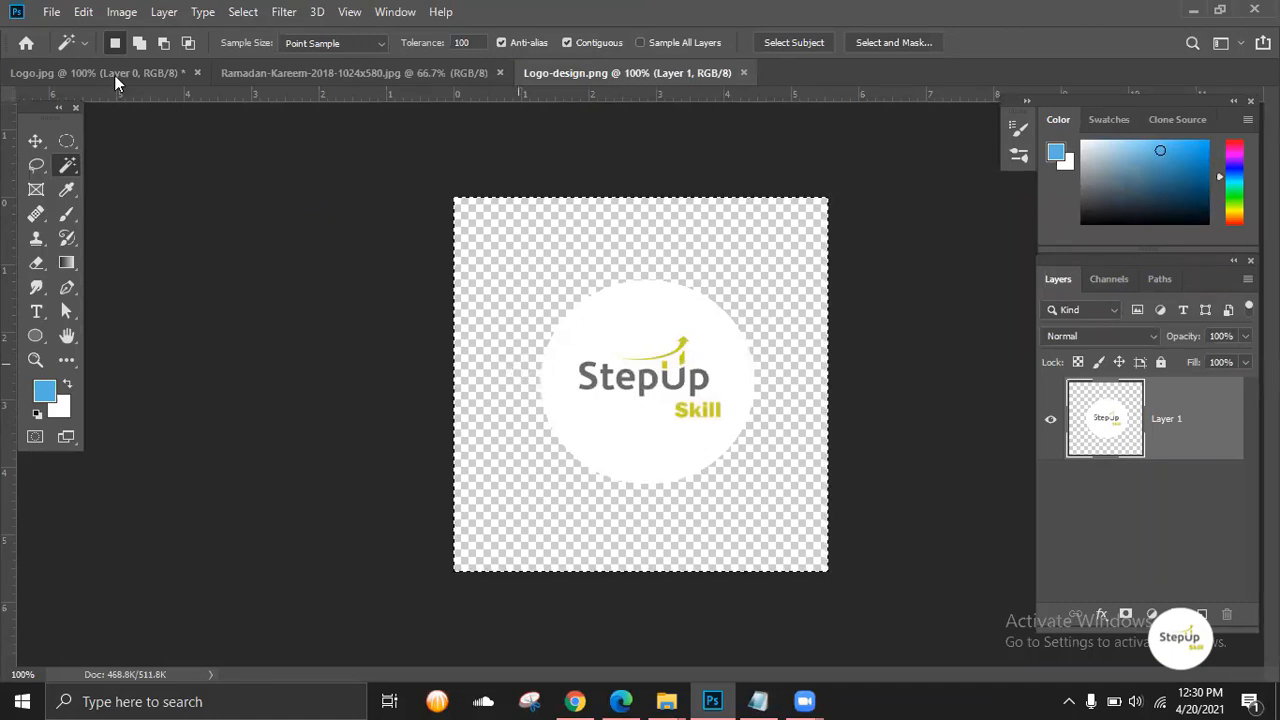
click(83, 12)
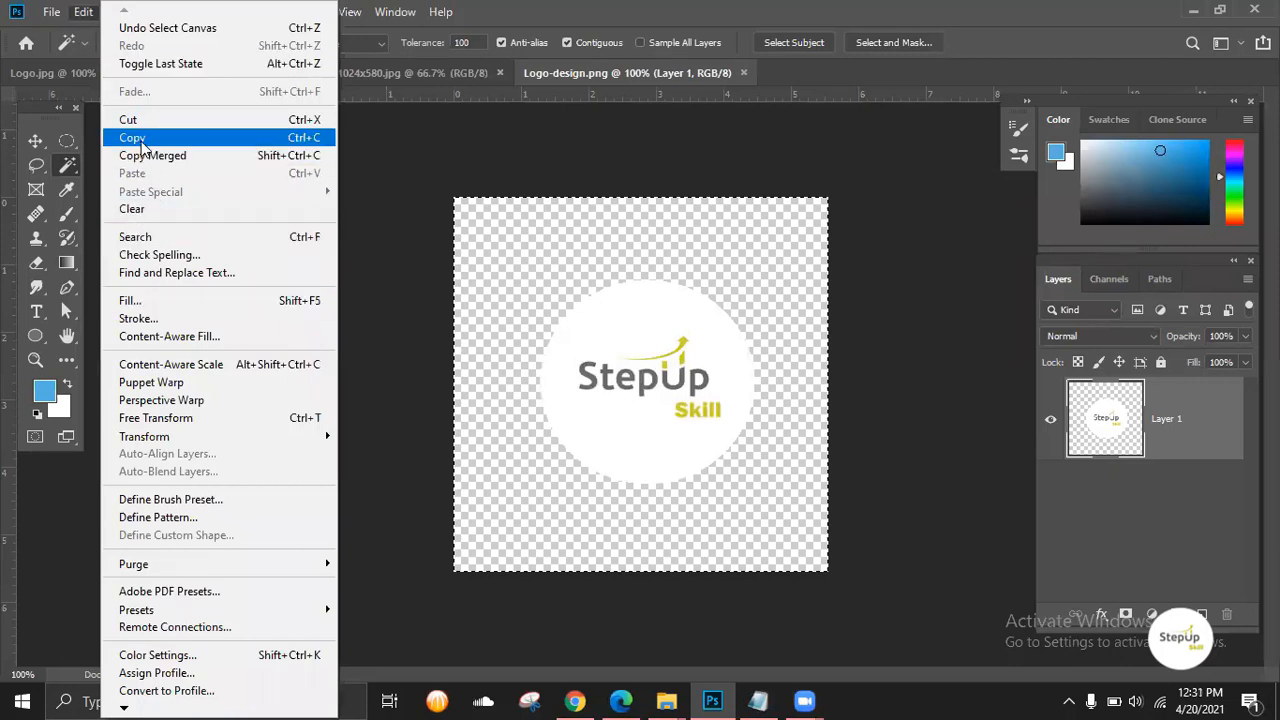
click(422, 73)
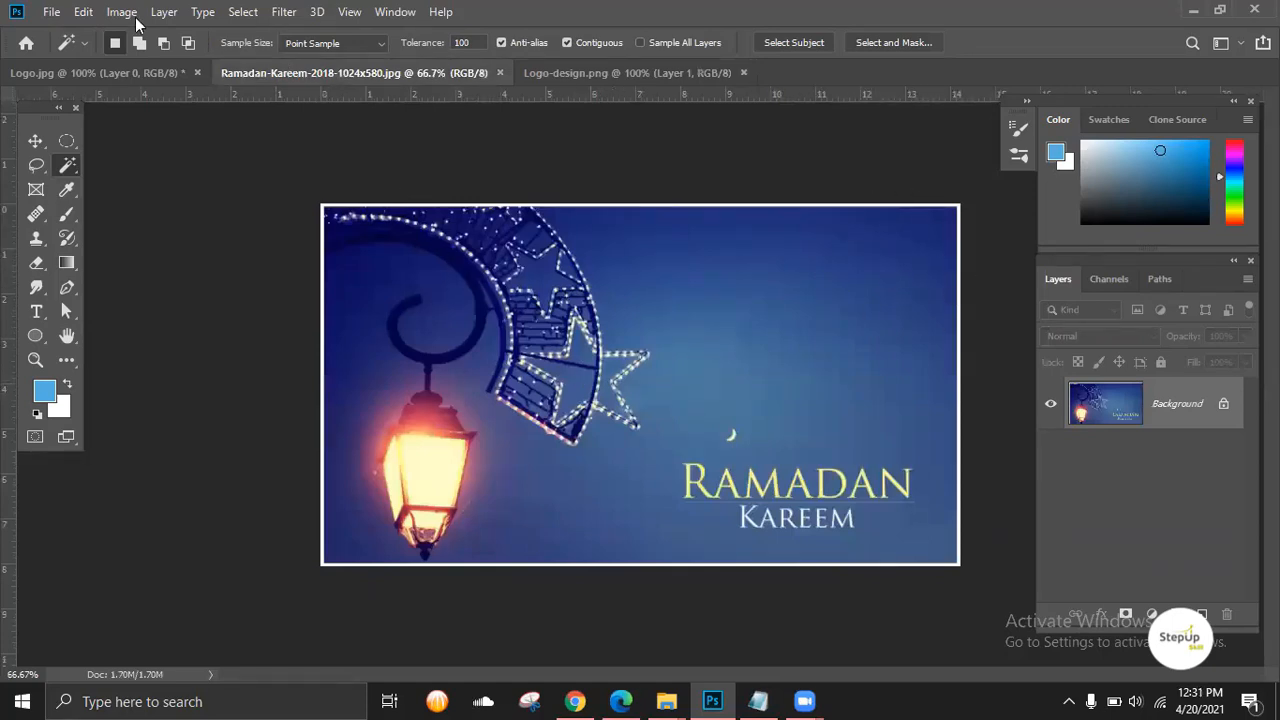
click(84, 12)
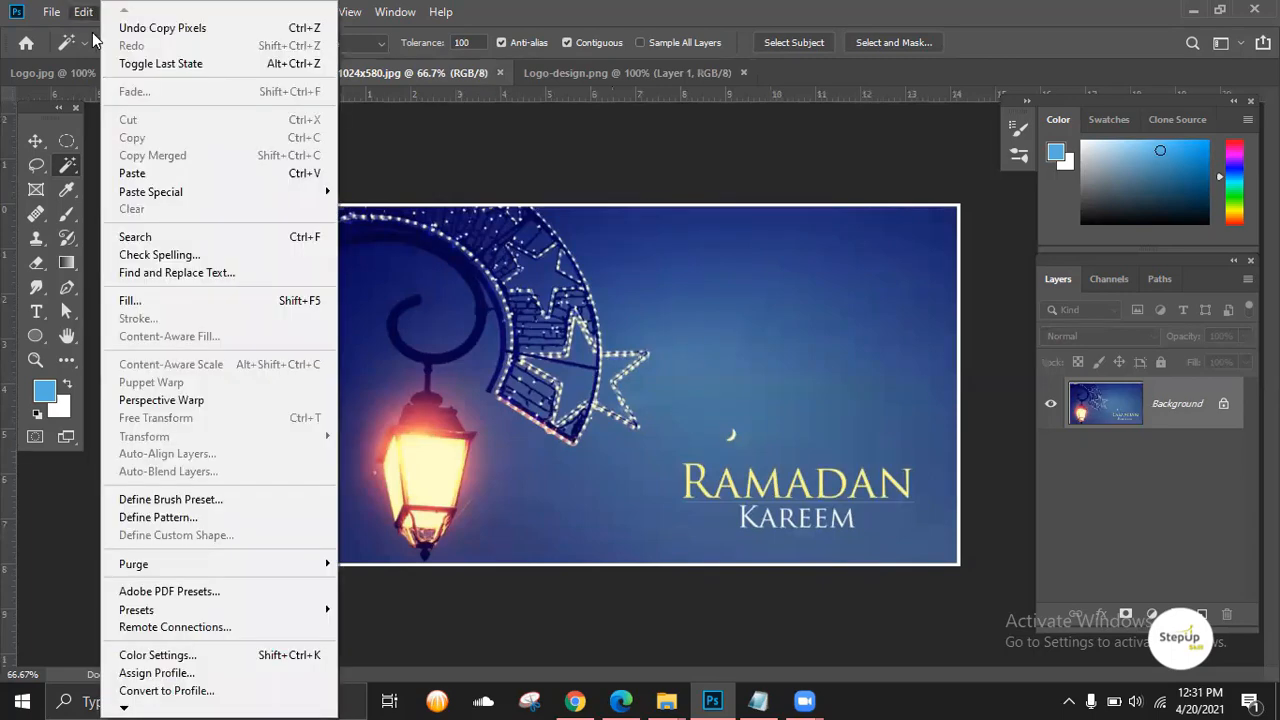
click(155, 174)
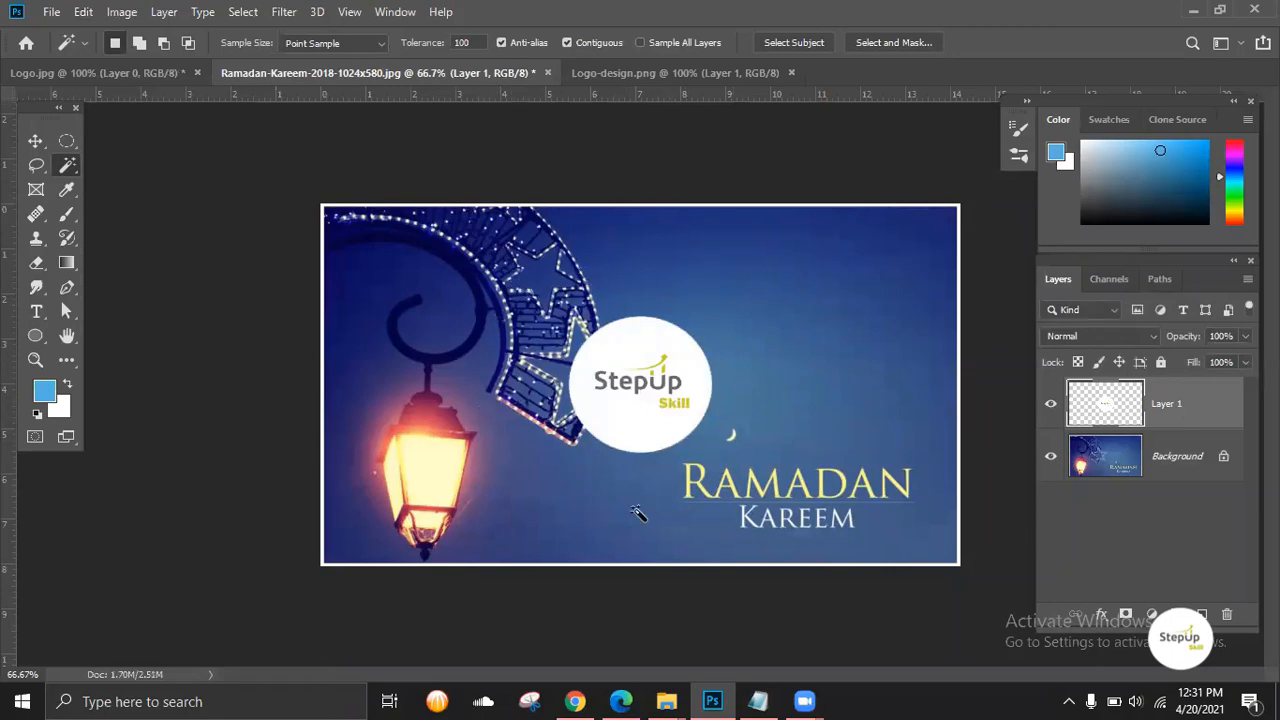
Compare the Logo and Logo-design files in the 333333 folder in File Explorer, then return to Photoshop.
mouse_move(666, 701)
click(842, 649)
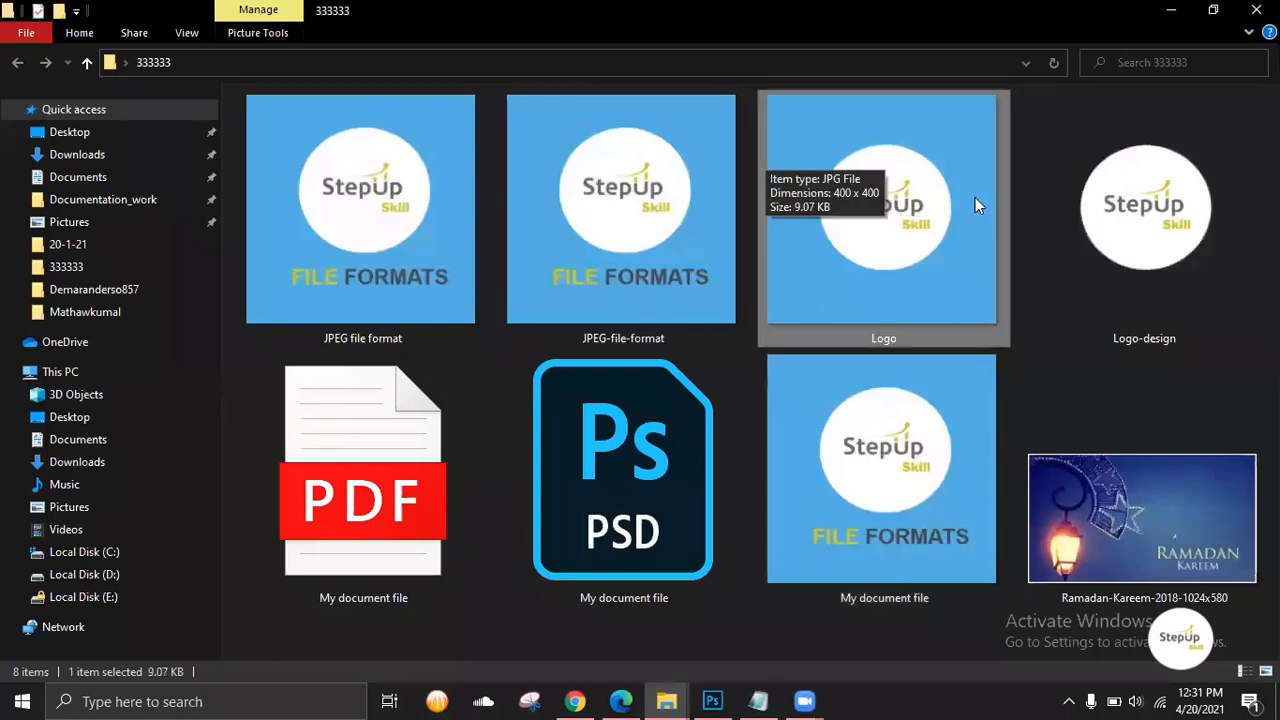
click(1199, 256)
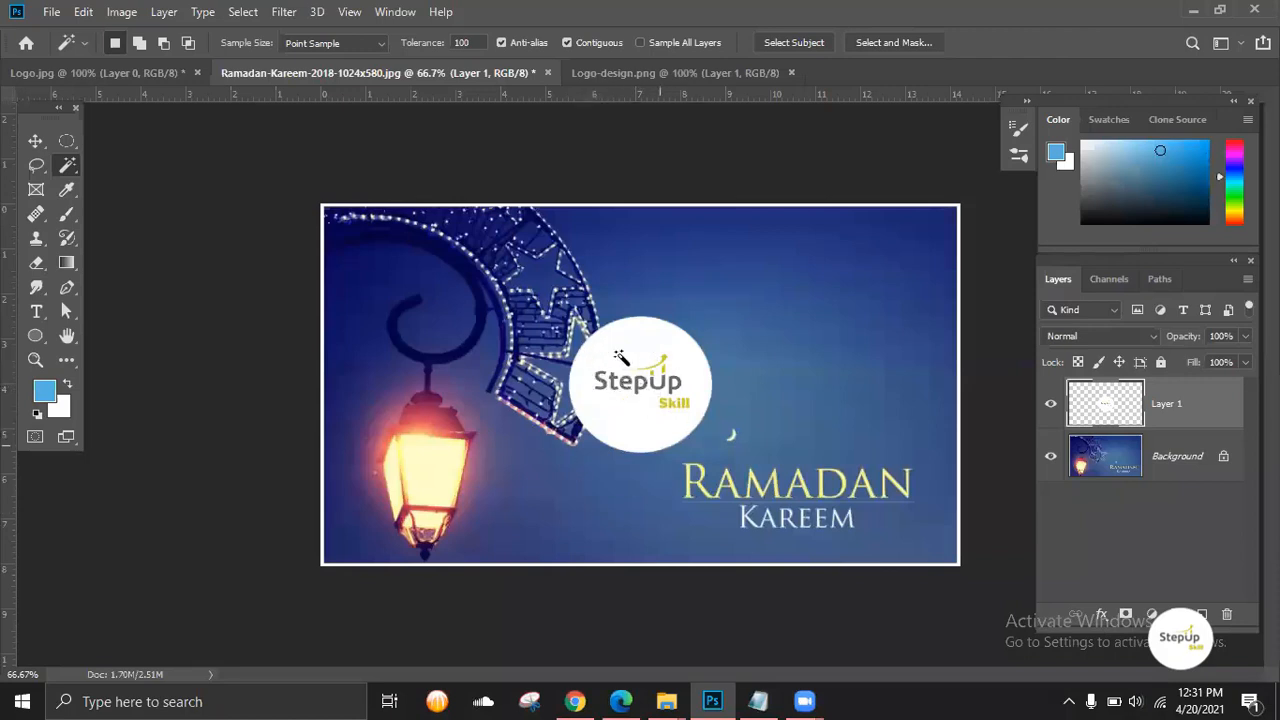
Move the pasted logo to the upper-right corner of the Ramadan image and convert its layer to a smart object.
click(36, 141)
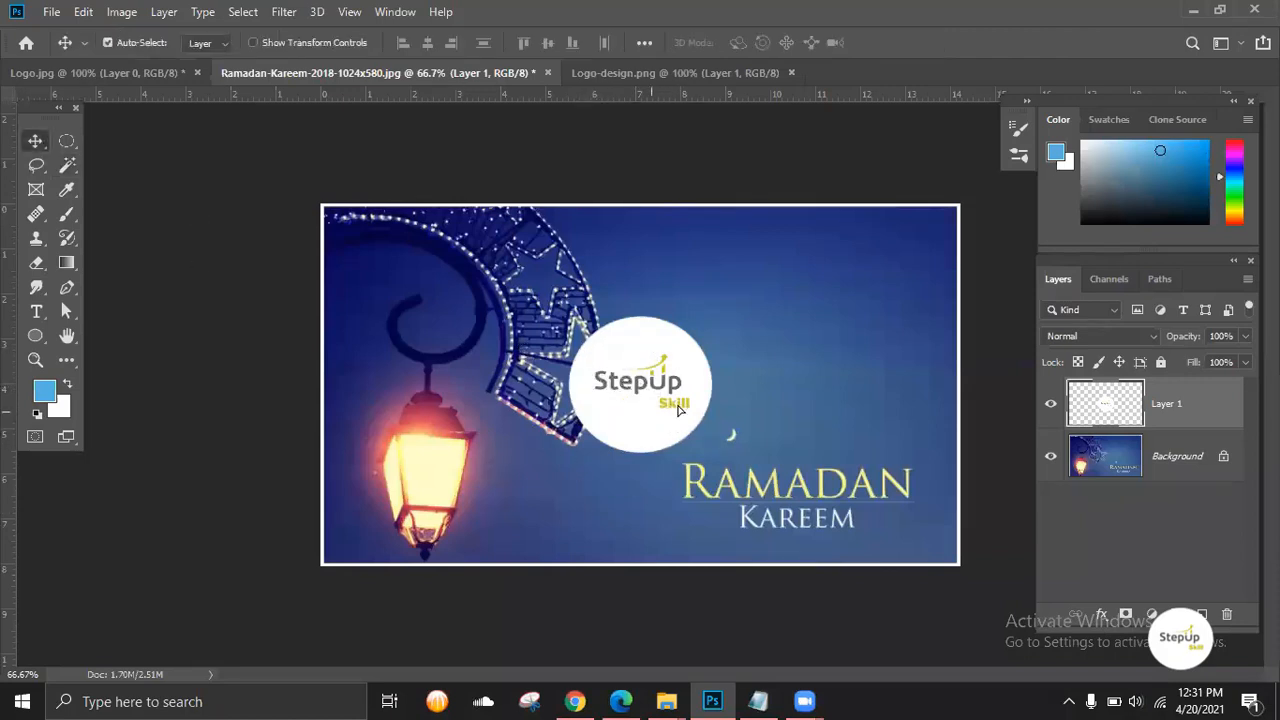
drag(660, 405, 885, 315)
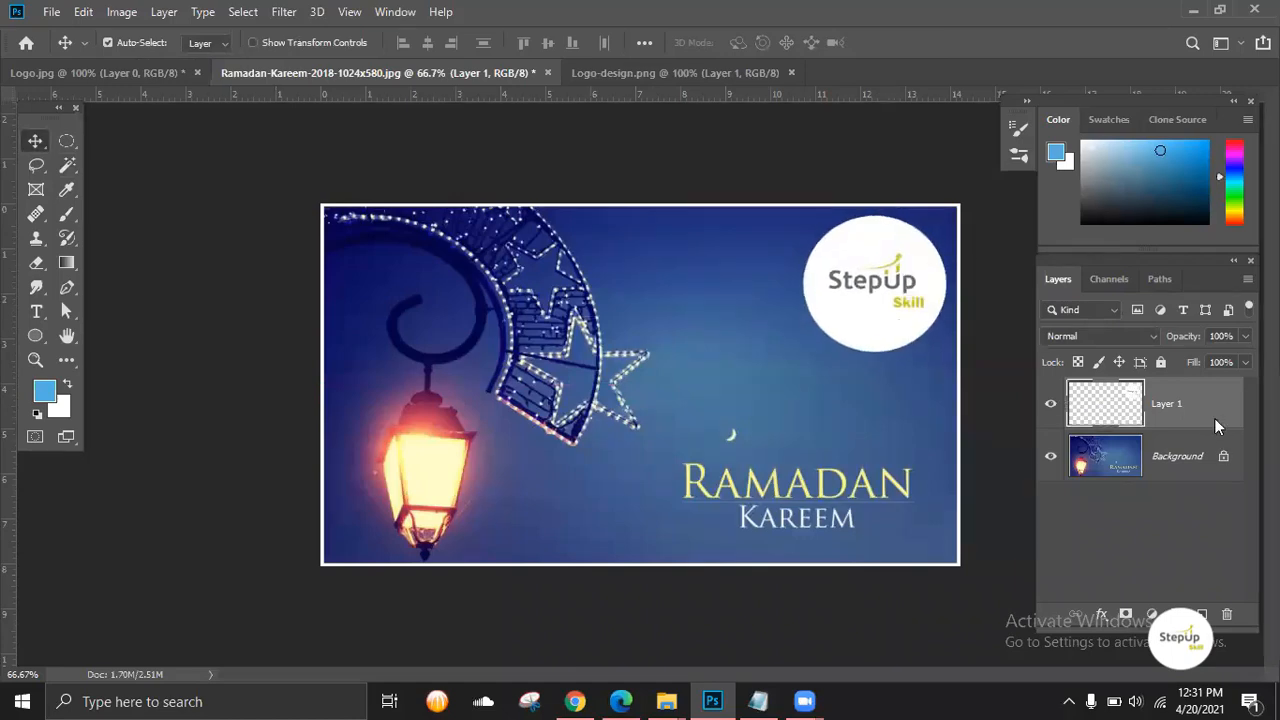
right_click(1214, 418)
click(712, 140)
right_click(1199, 405)
click(1004, 258)
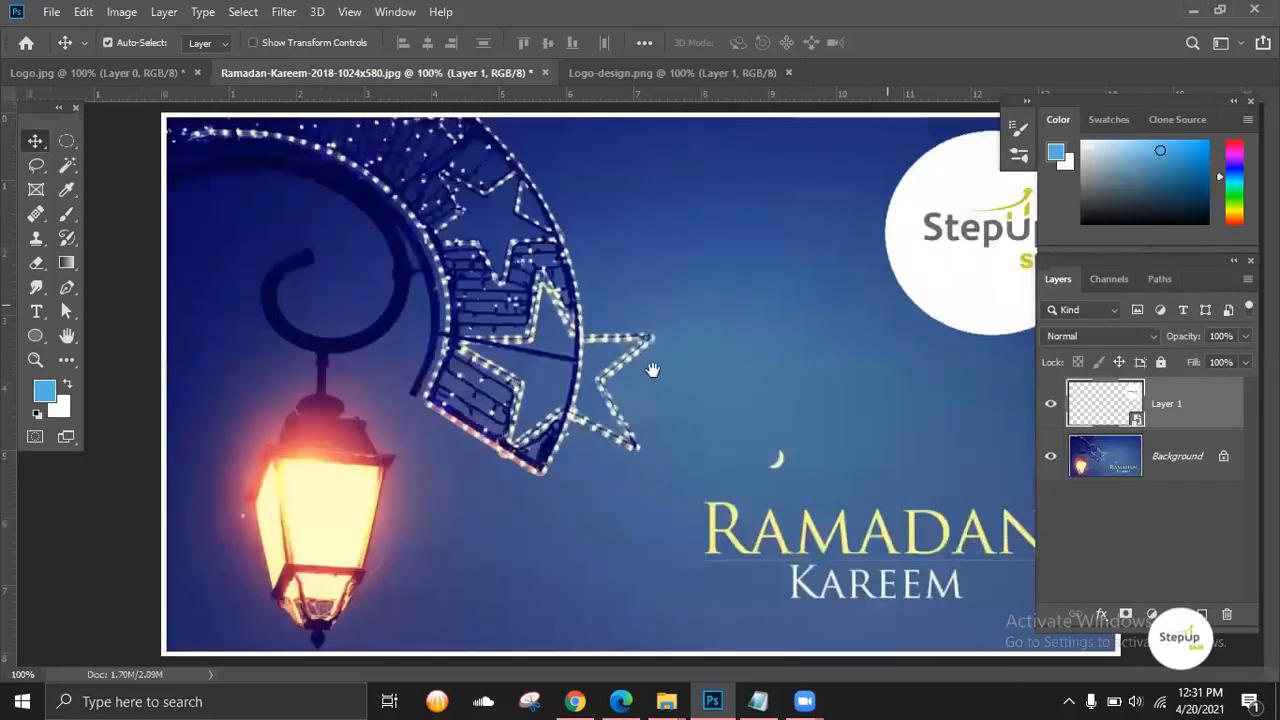
Scale the logo down to about 33% width and 35% height, keeping it in the image's upper-right corner.
key(ctrl)
key(ctrl+minus)
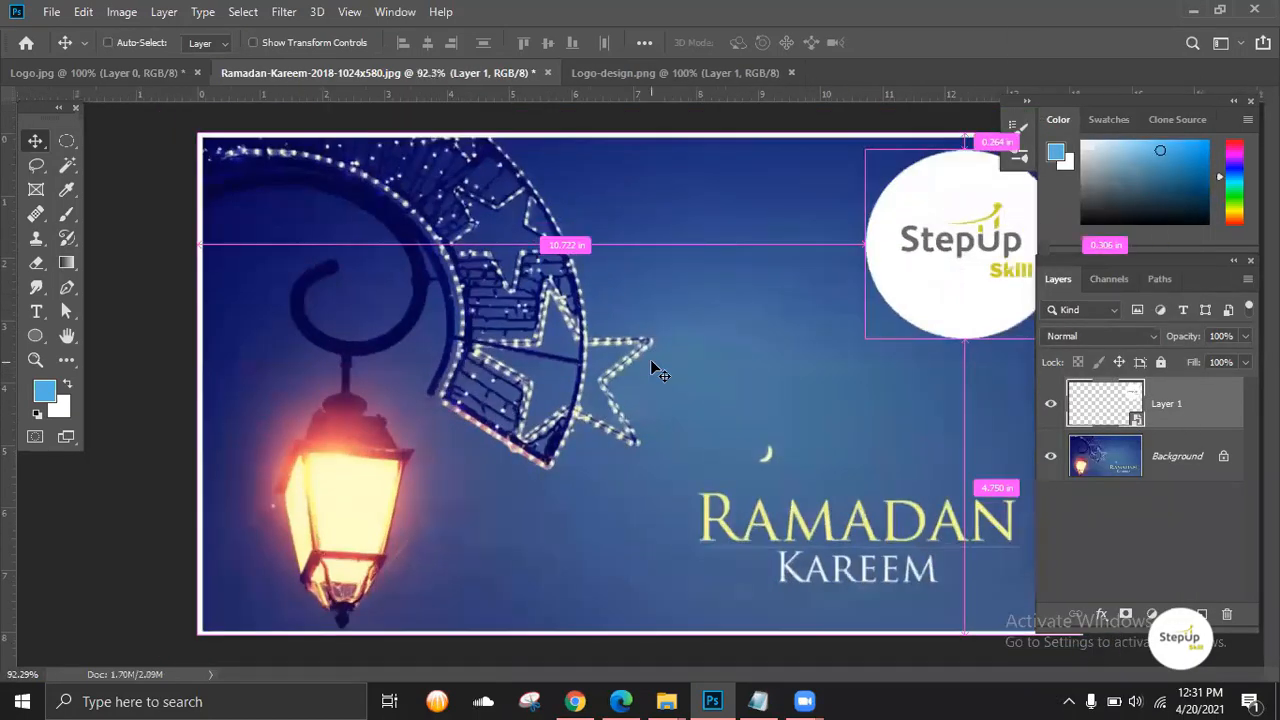
key(ctrl+minus)
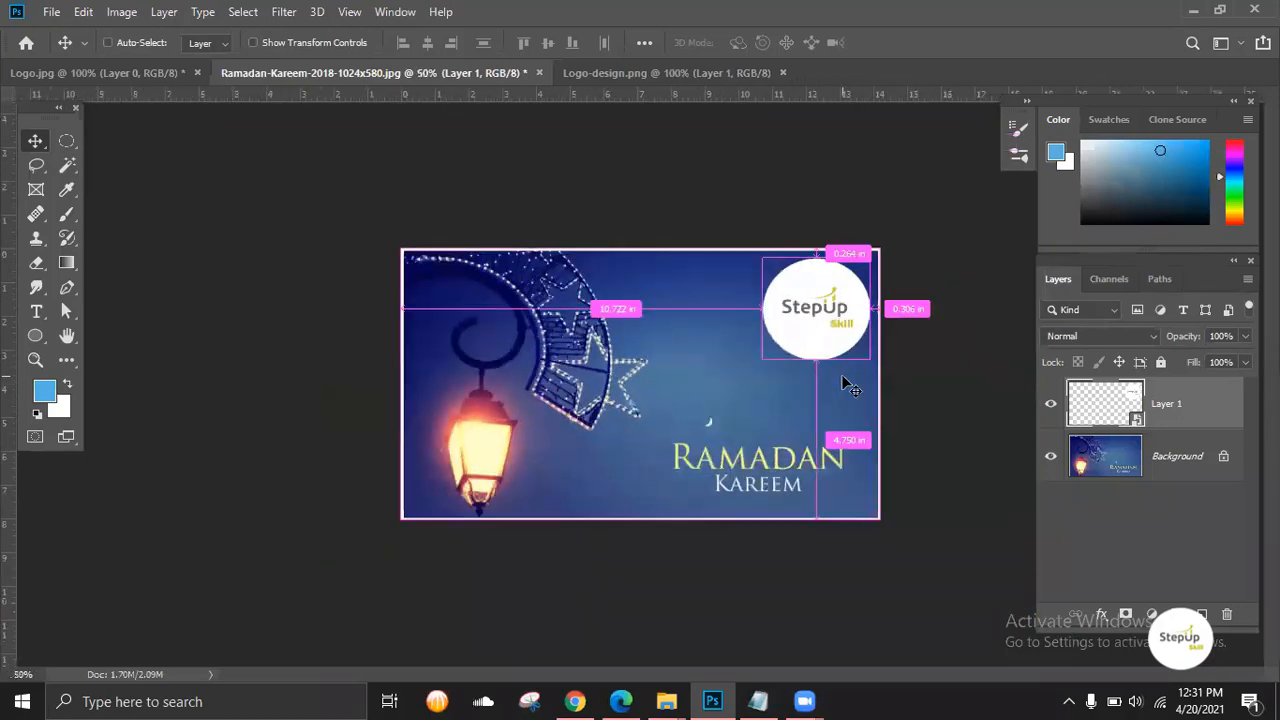
key(ctrl+t)
drag(760, 360, 833, 295)
key(Return)
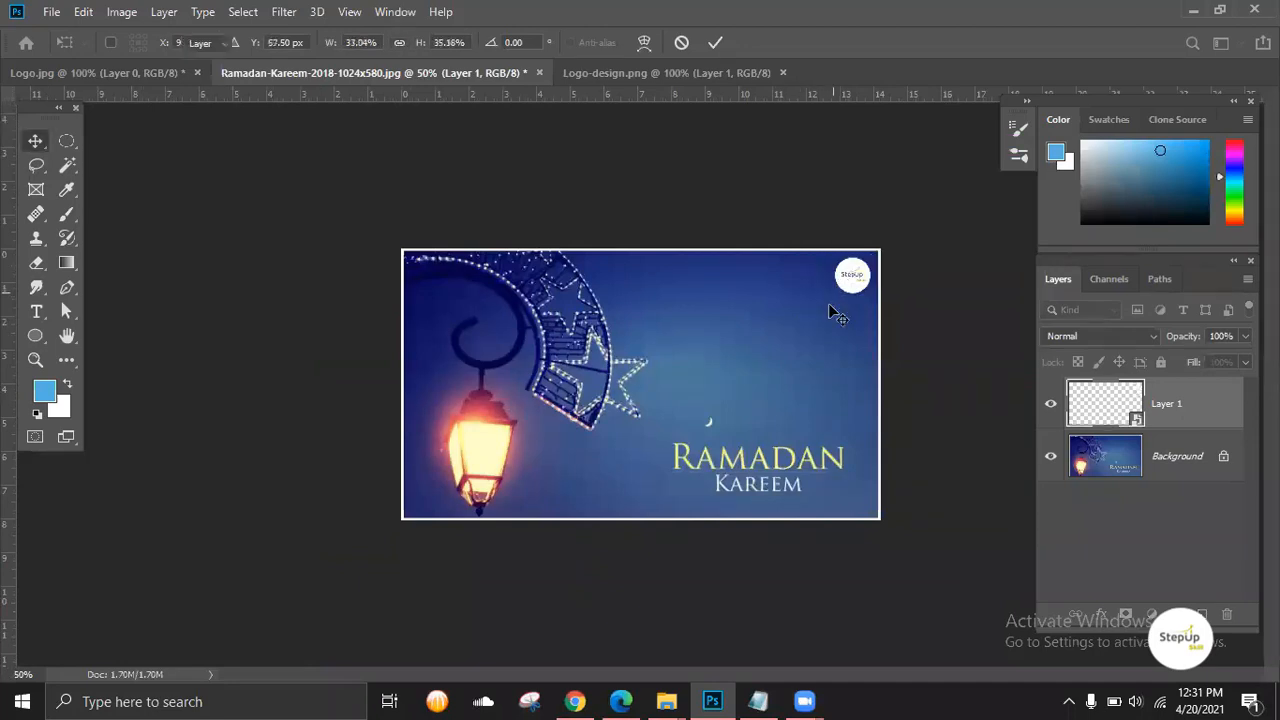
Nudge the logo left and down to about 0.58 in from the image's right edge and 0.68 in from its top edge.
key(shift+Left)
key(shift+Down)
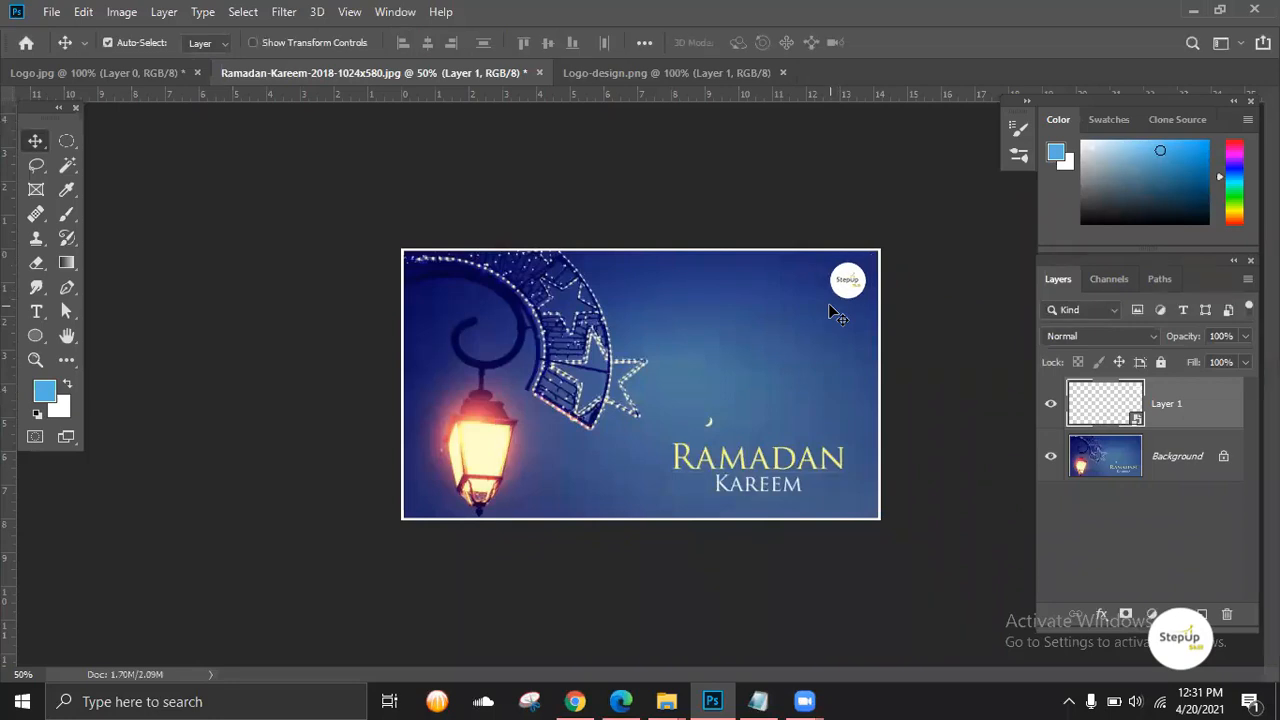
key(shift+Left)
key(shift+Down)
key(shift+Down)
scroll(838, 318, up, 3)
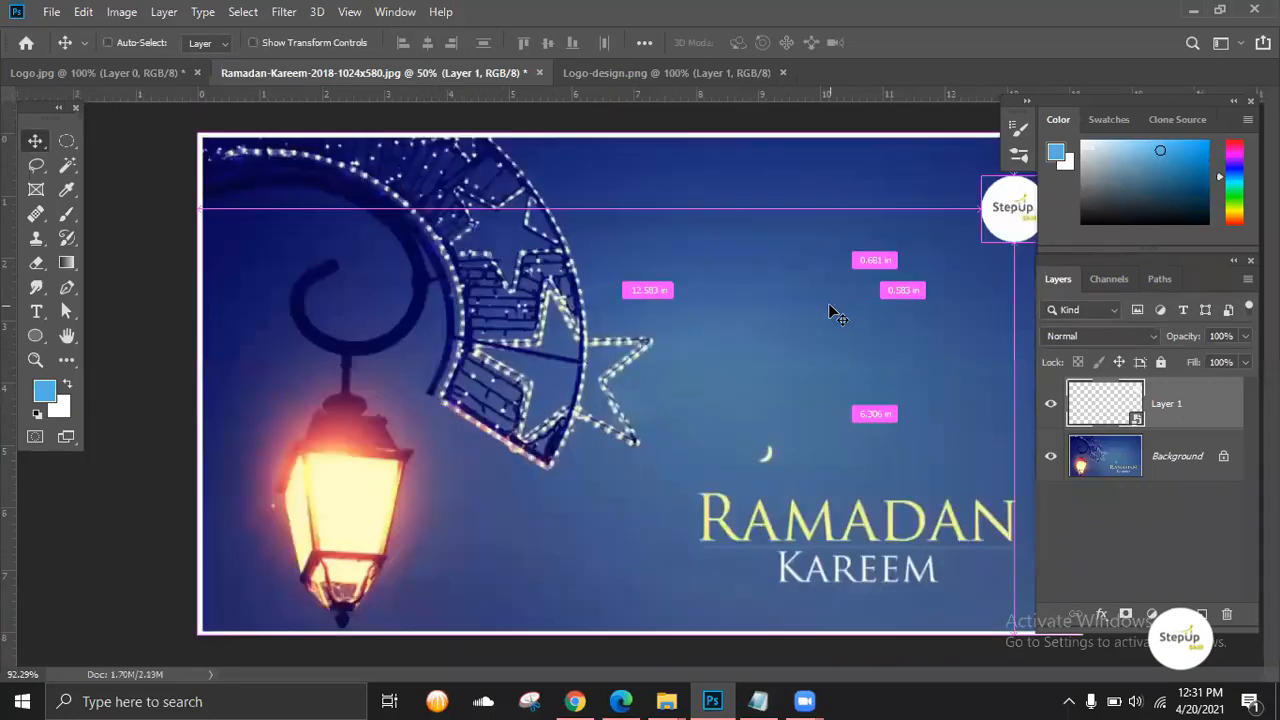
scroll(829, 309, down, 1)
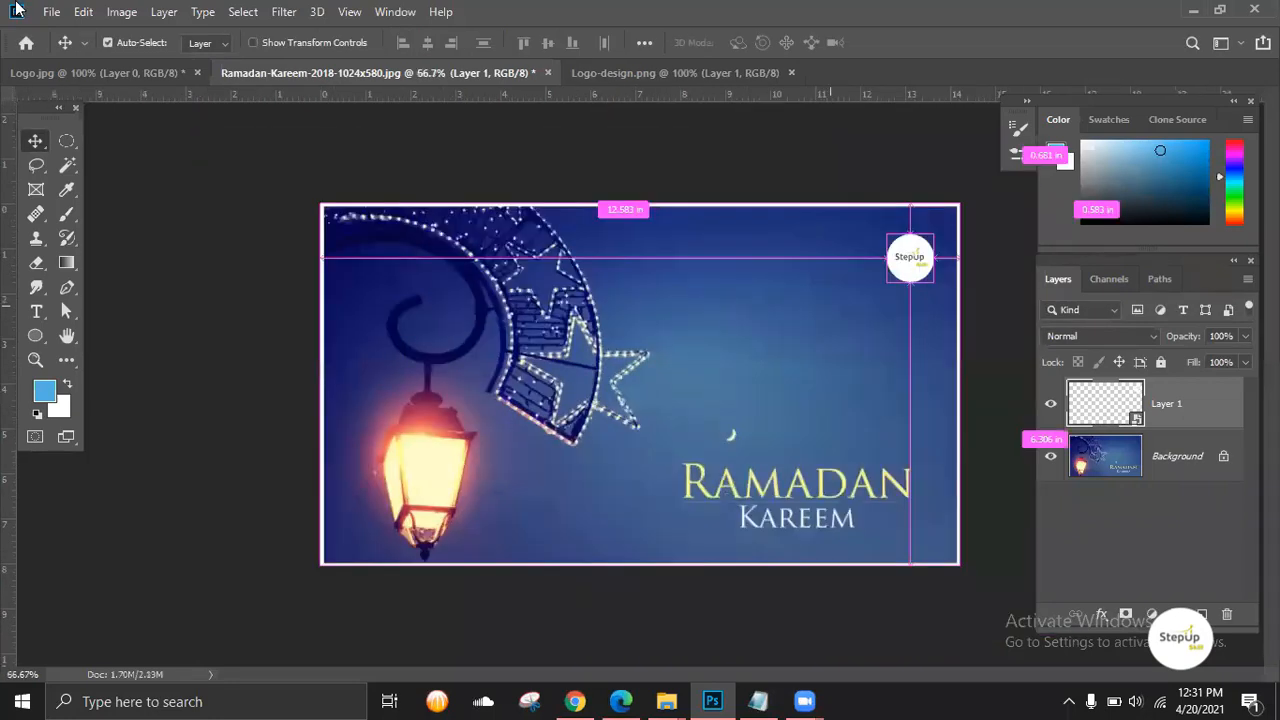
Start a Save for Web export of the Ramadan image with JPEG as the file format.
click(52, 12)
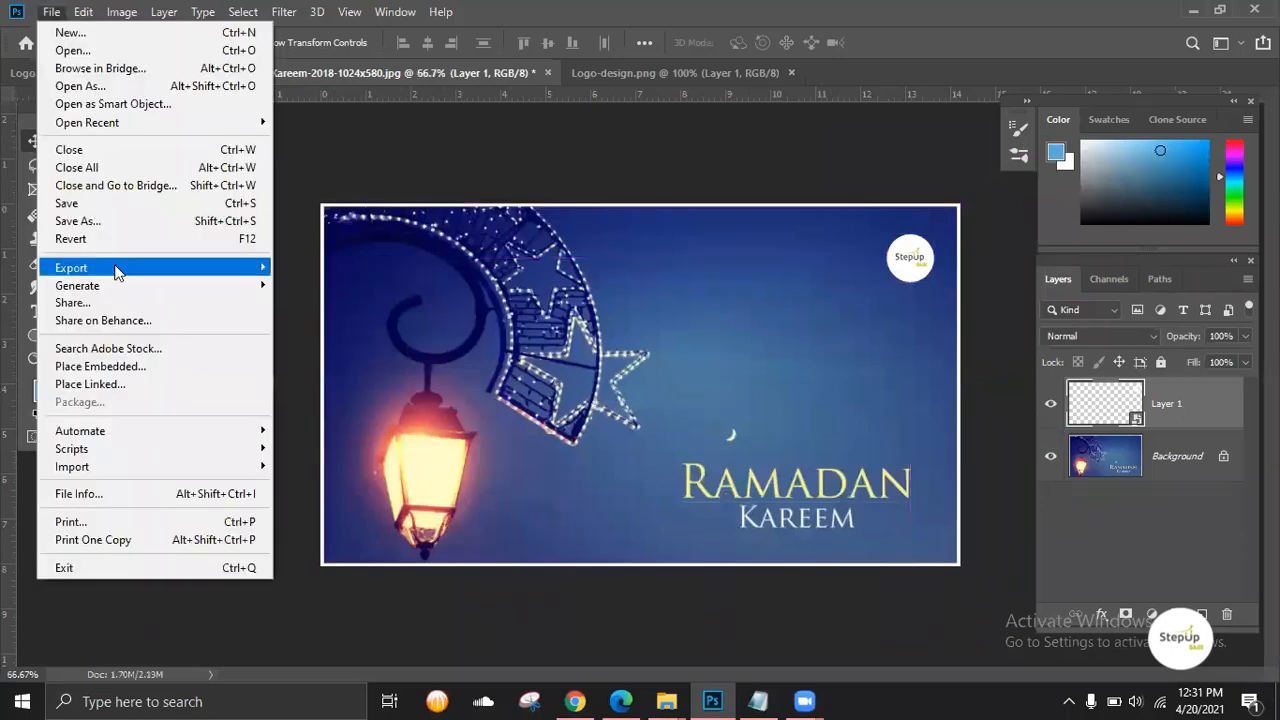
mouse_move(250, 268)
click(350, 343)
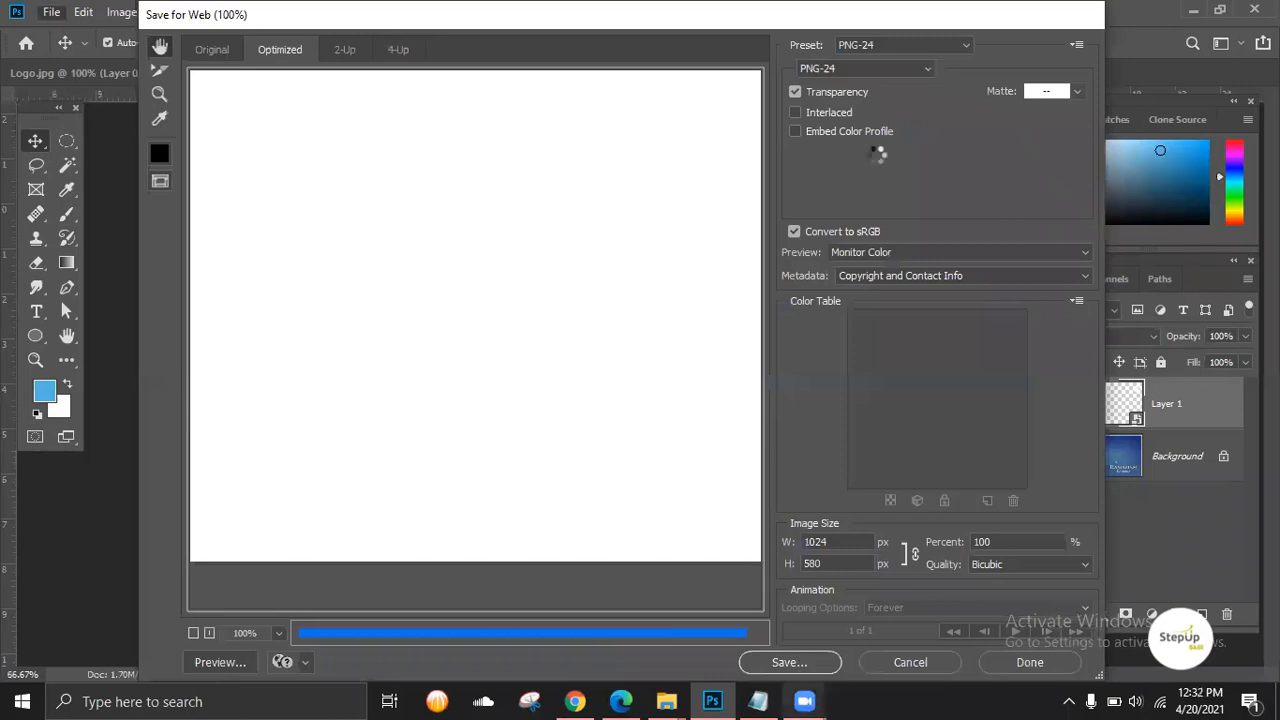
click(918, 73)
click(869, 112)
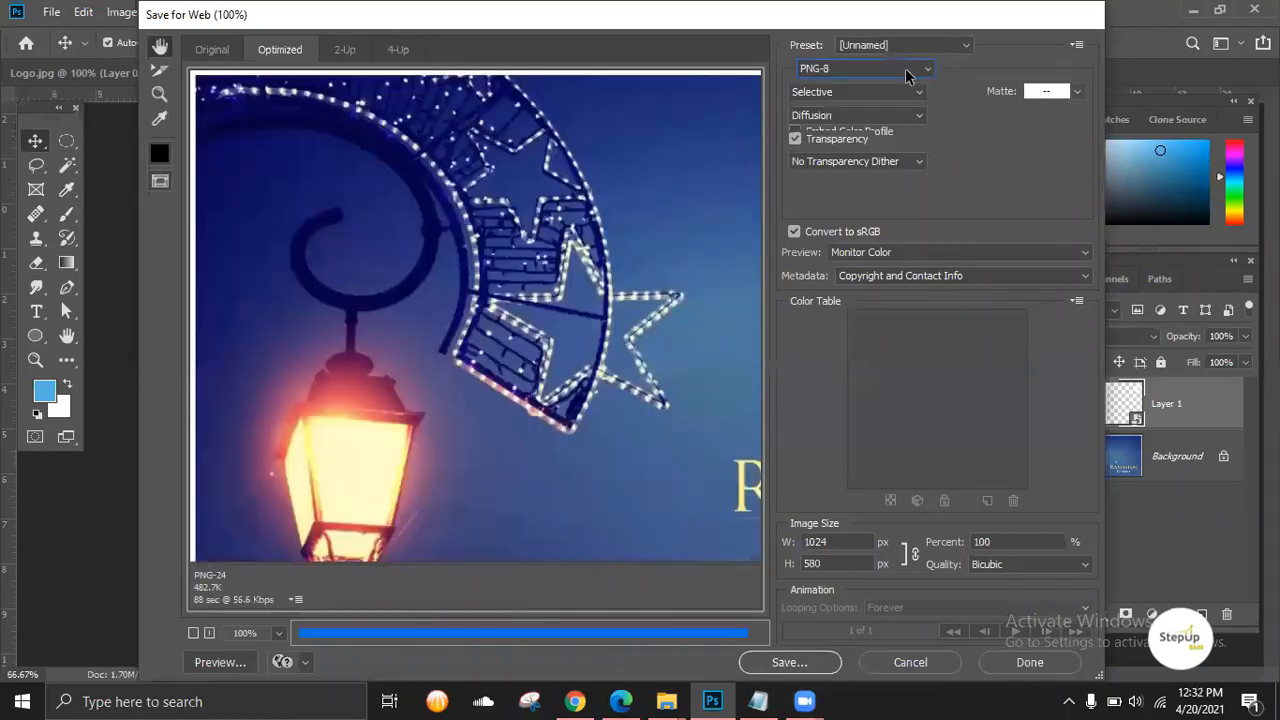
click(906, 72)
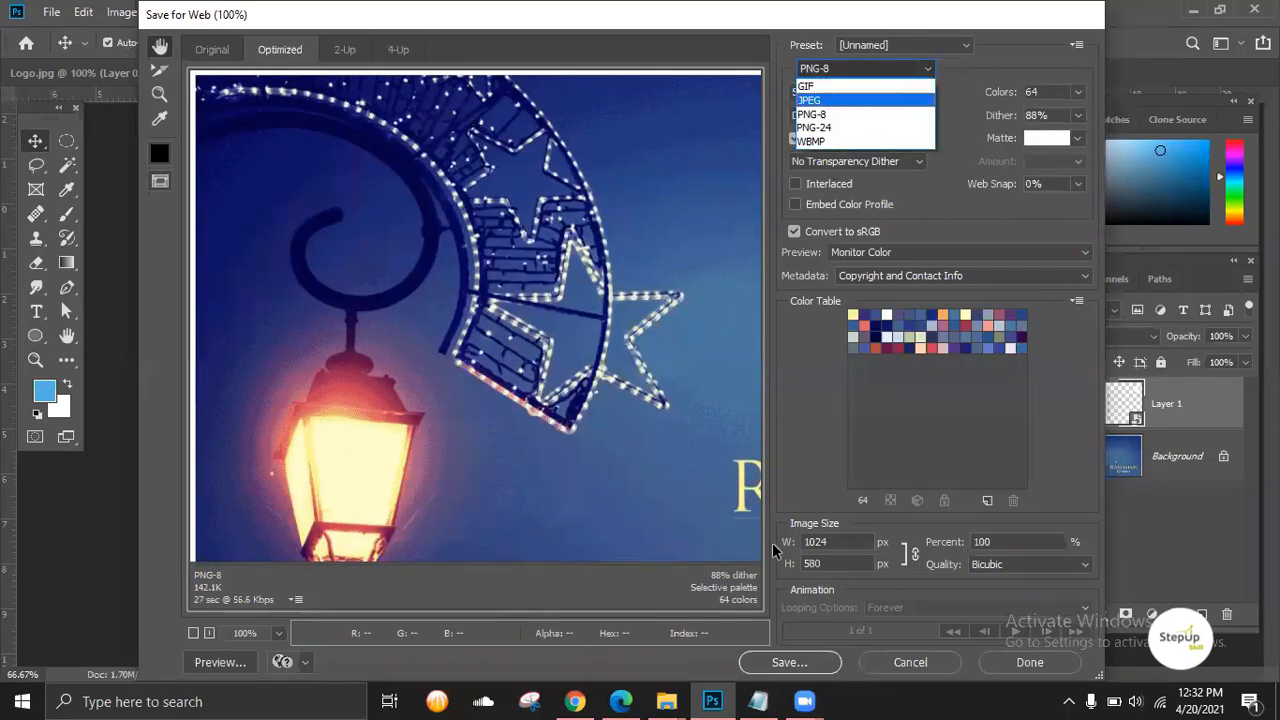
click(860, 100)
key(Return)
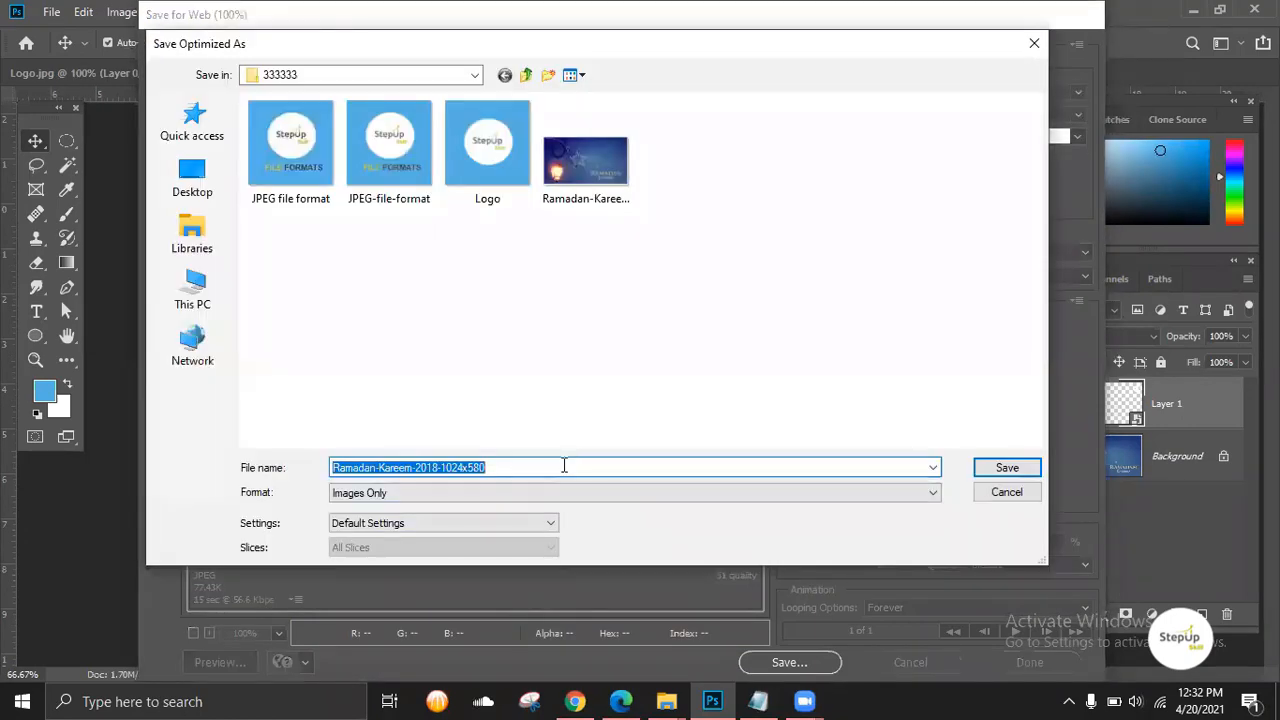
Save the export in the 333333 folder under the name Ramadan-Kareem-with logo design.
click(495, 468)
shift+click(416, 468)
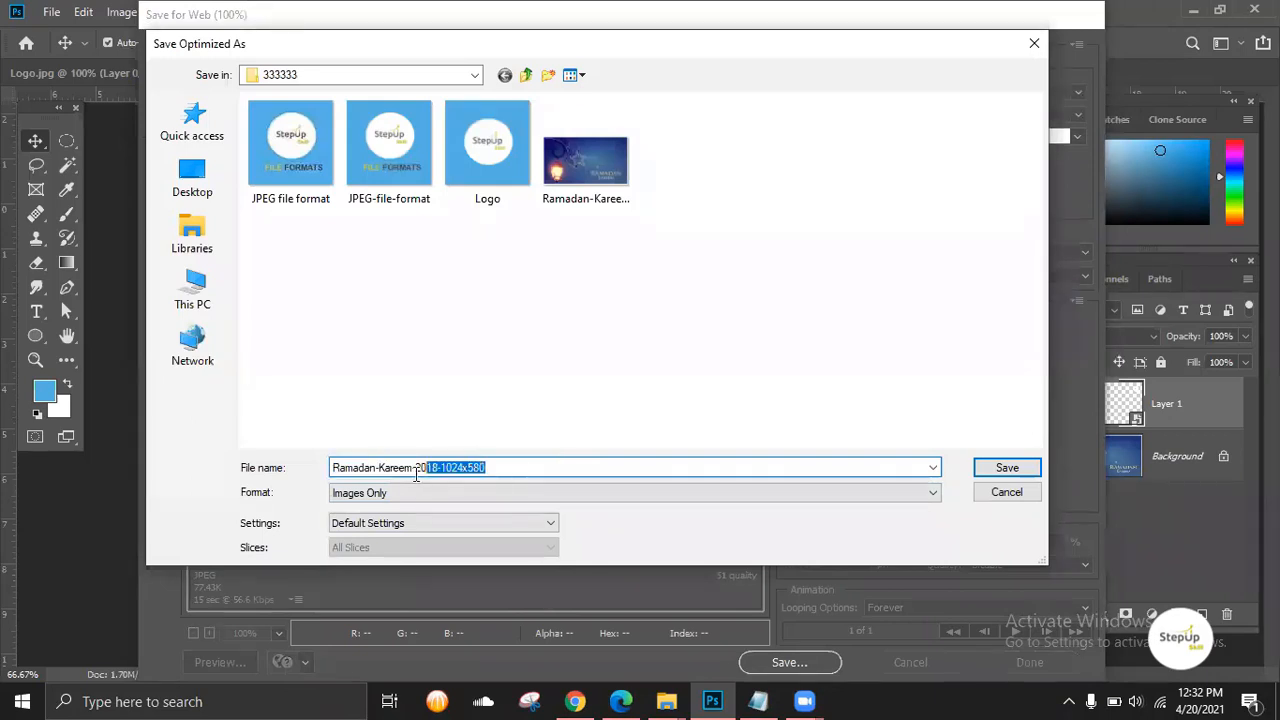
text(with log)
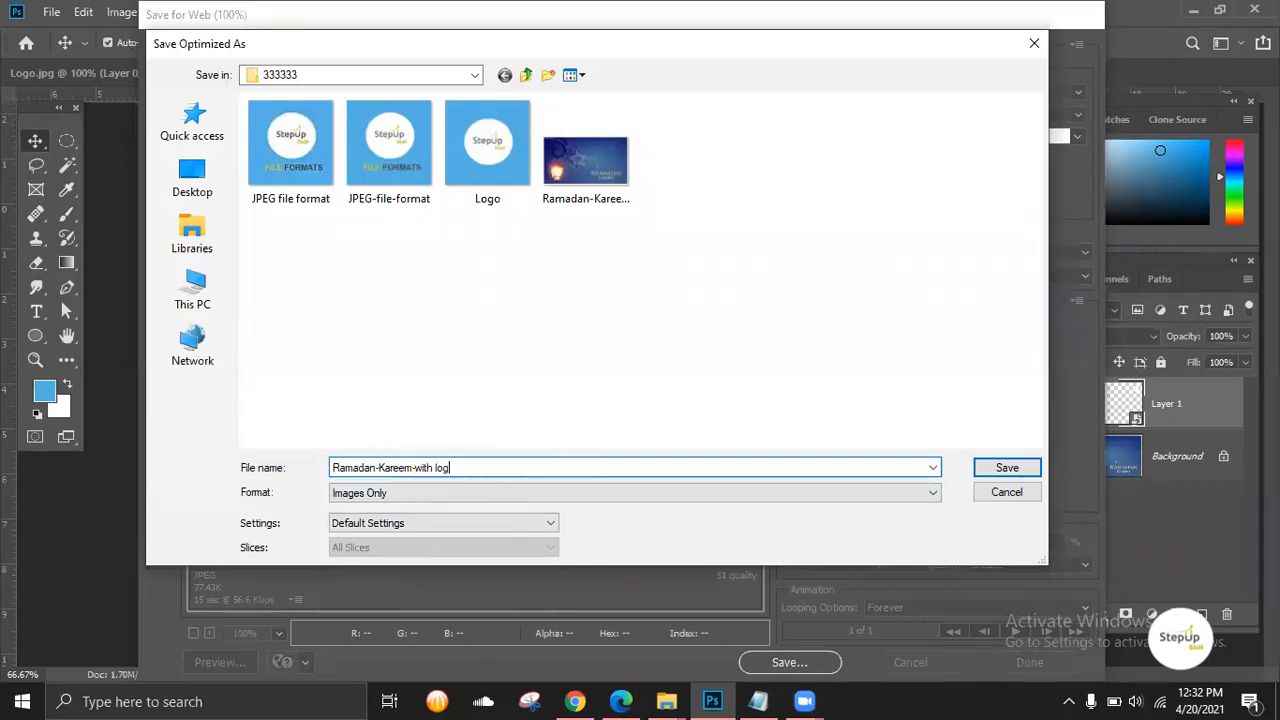
text(o de)
key(Return)
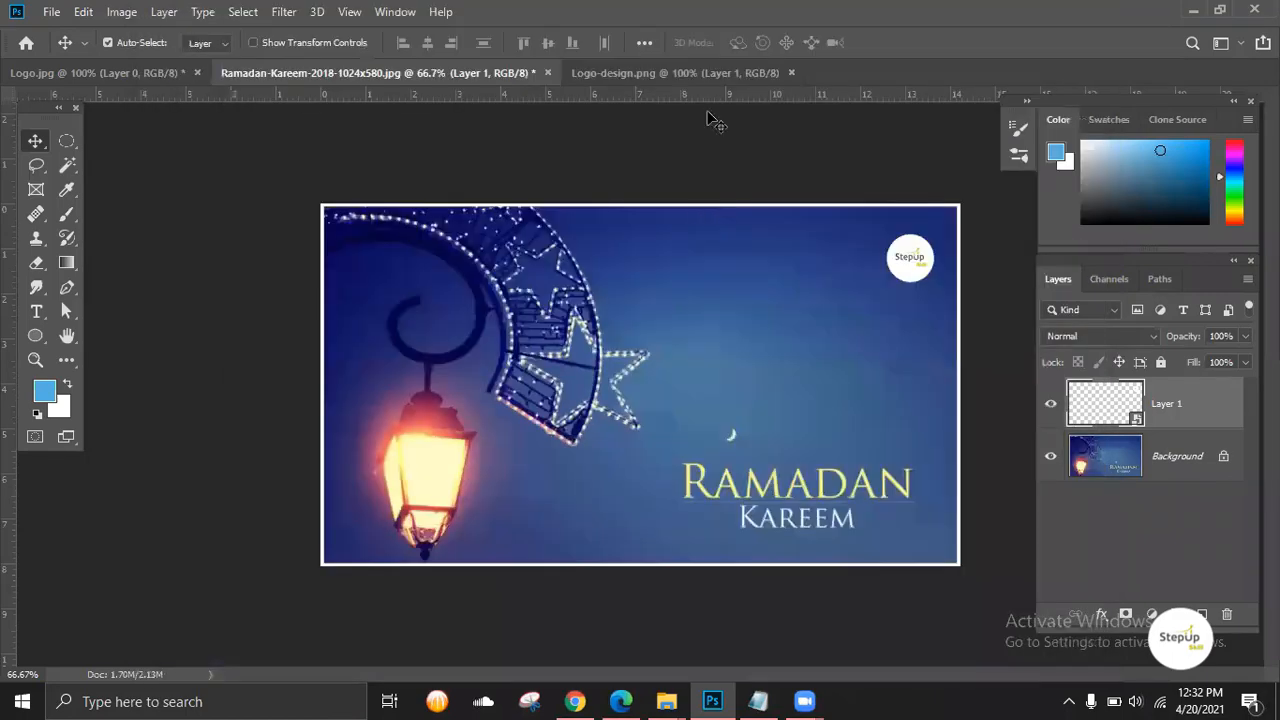
Switch to the 333333 folder in File Explorer and view the exported Ramadan-Kareem-with-logo-design image in Photos.
click(668, 700)
click(872, 630)
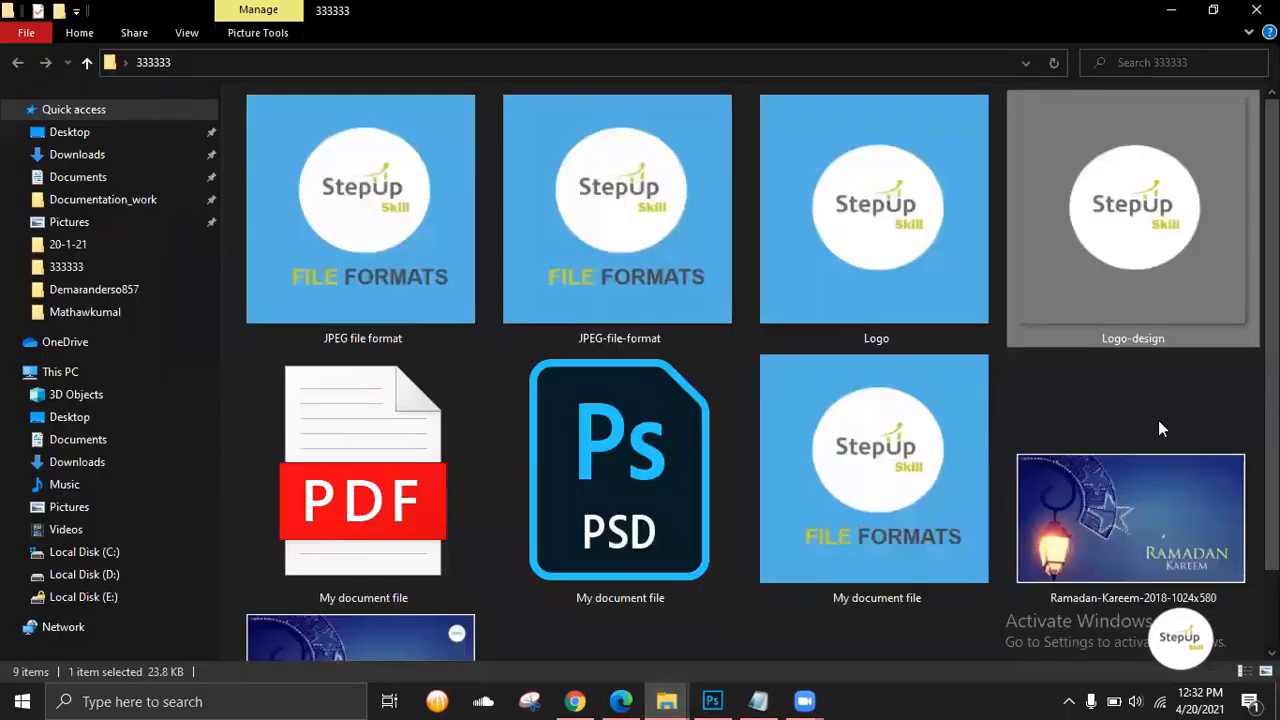
scroll(829, 500, down, 2)
right_click(410, 540)
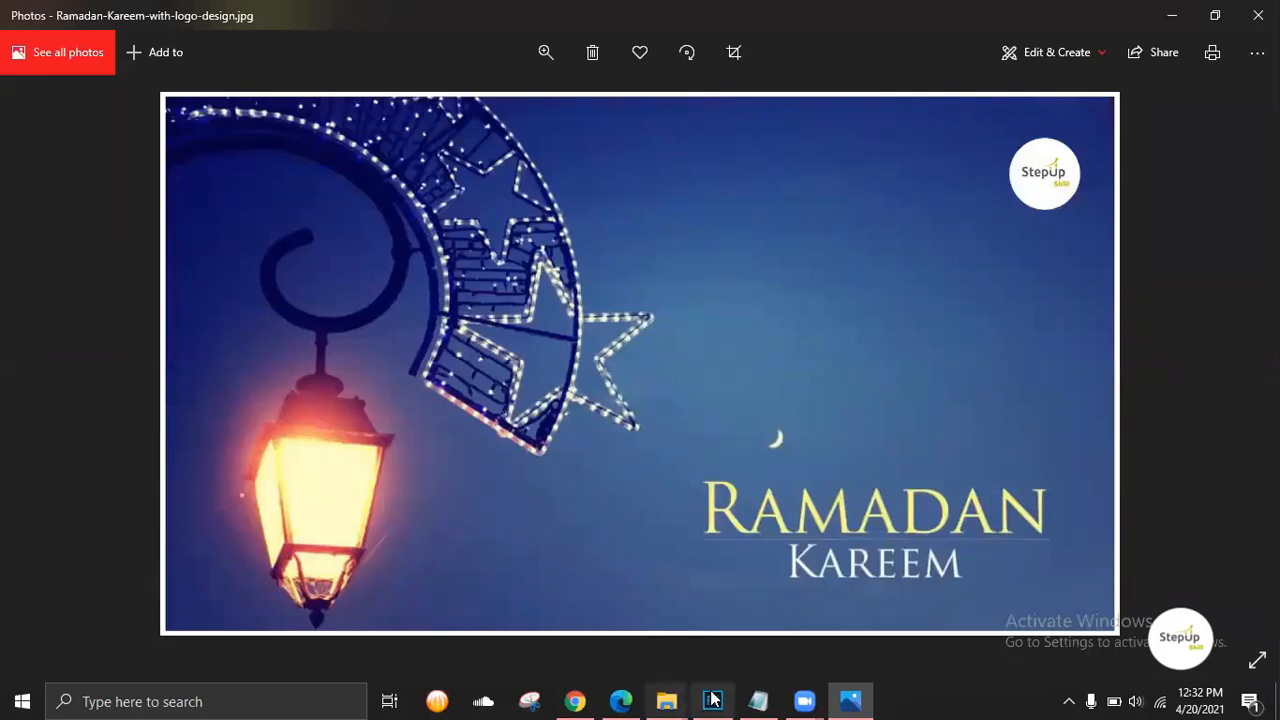
Switch to the Notepad notes and review the format headings by highlighting PSD, TIFF, PDF, JPEG and PNG in turn.
click(758, 701)
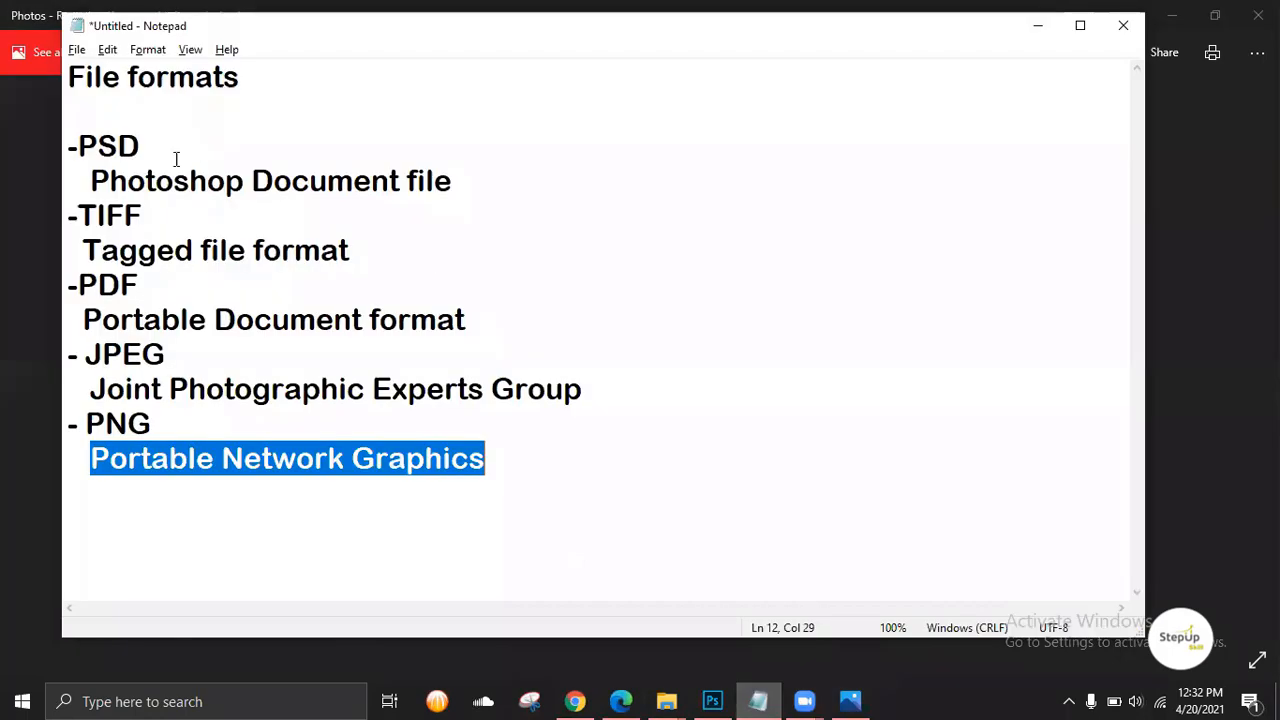
drag(142, 146, 67, 146)
drag(163, 217, 67, 216)
drag(139, 295, 56, 296)
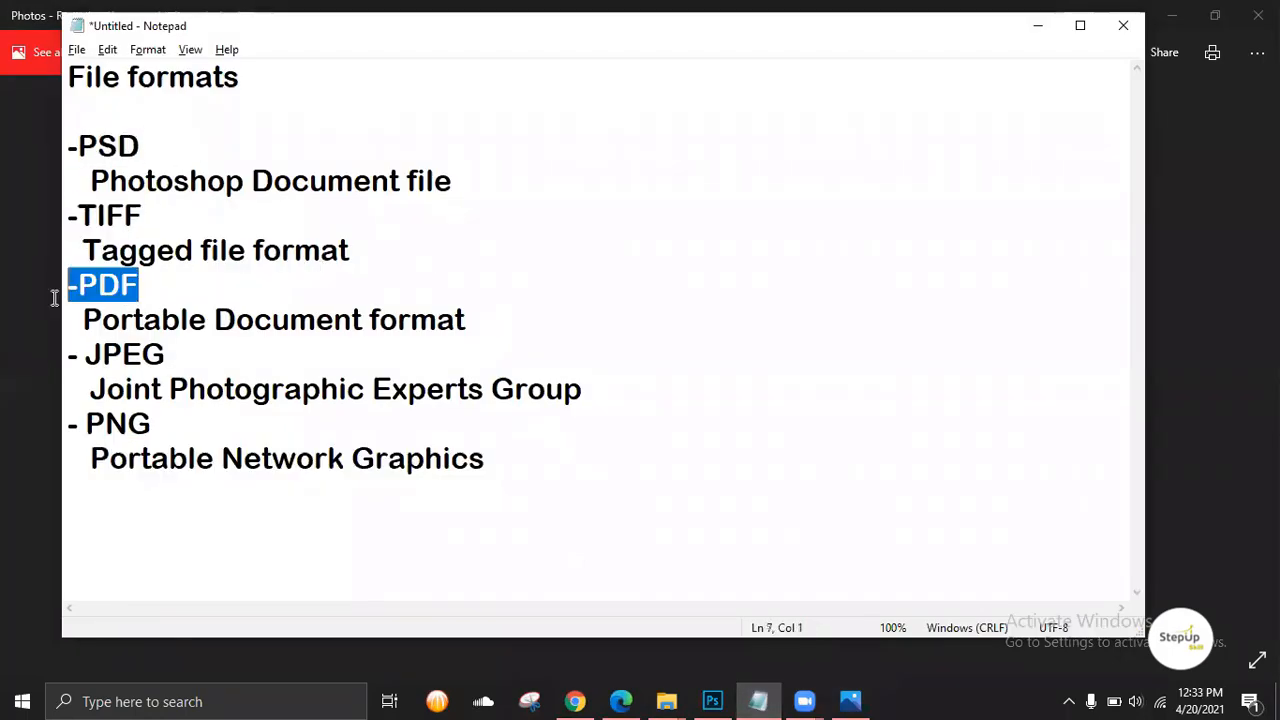
drag(171, 357, 77, 362)
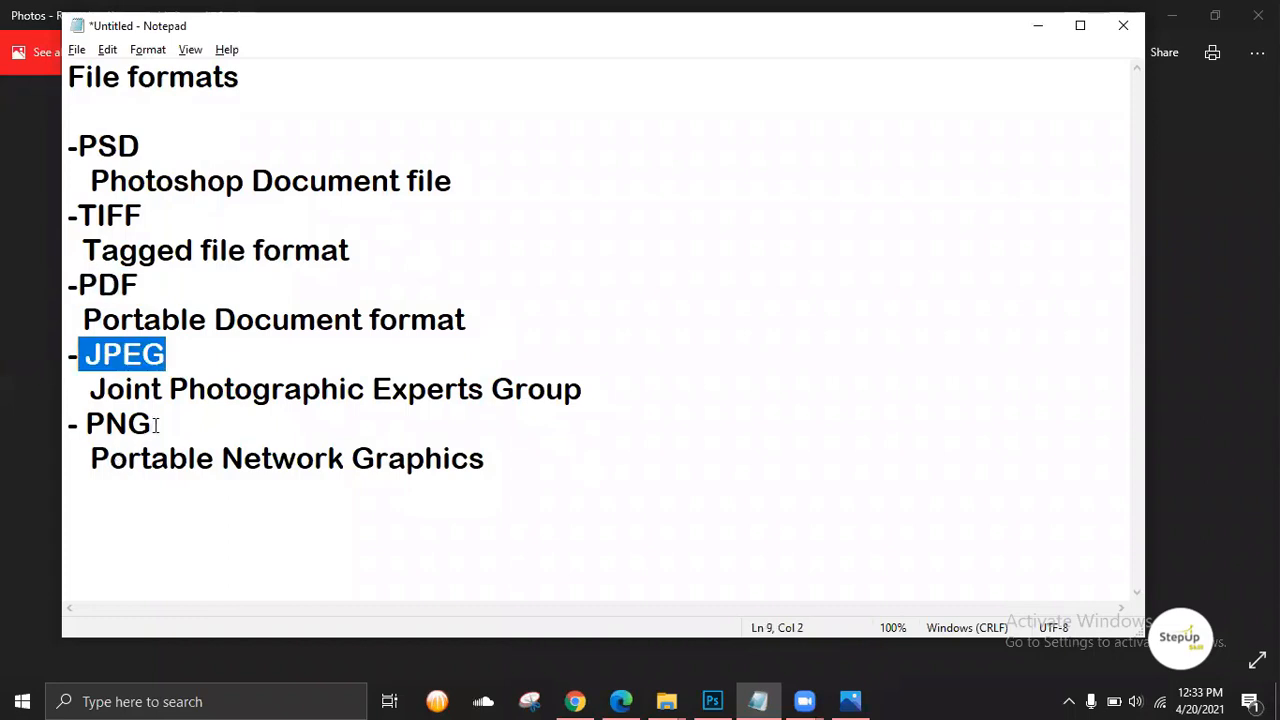
drag(154, 424, 74, 432)
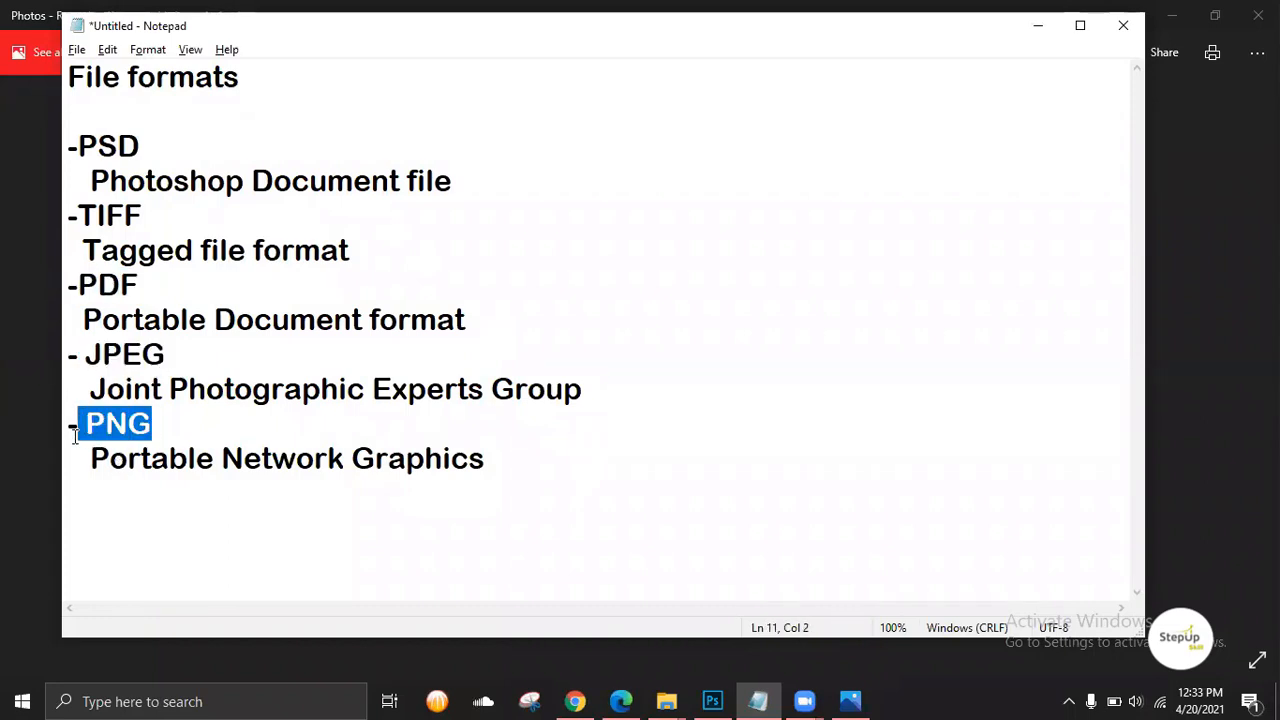